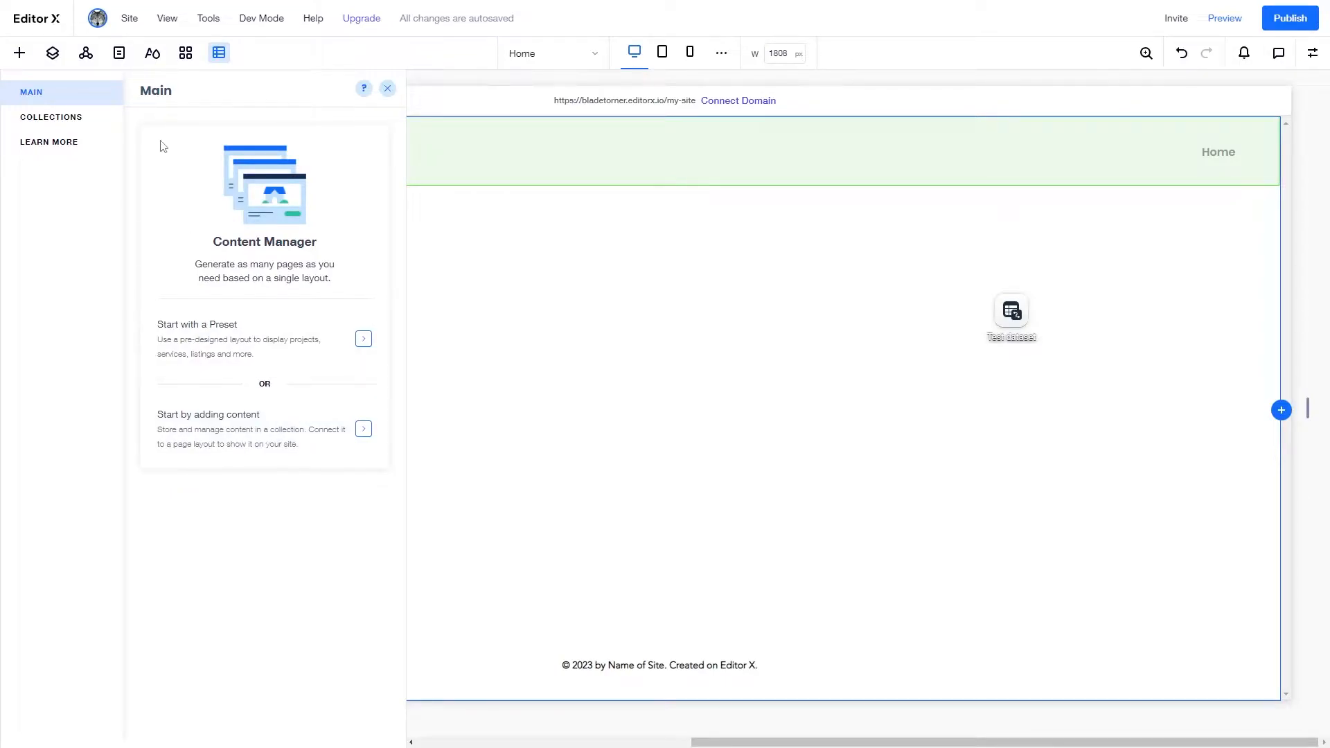
- Create a new CMS collection called 'contacts' in the Content Manager
left_click(93, 127)
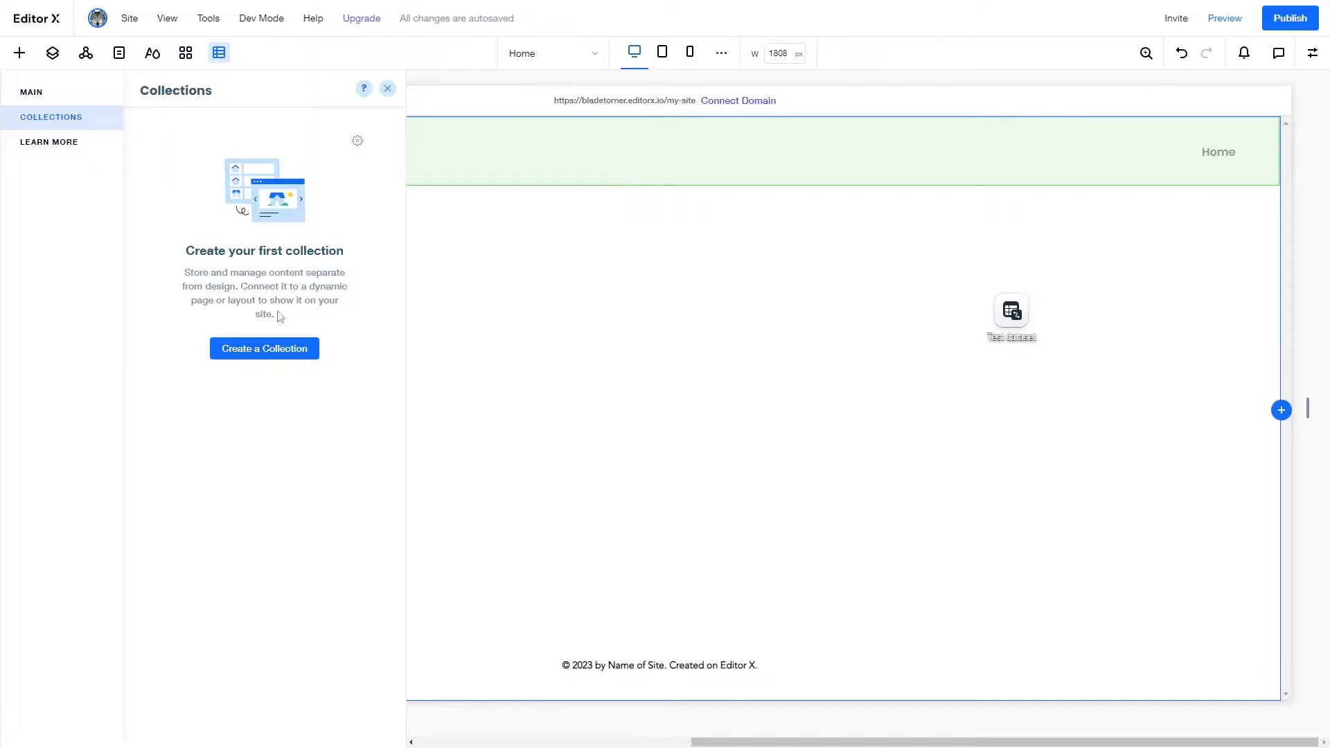
left_click(277, 348)
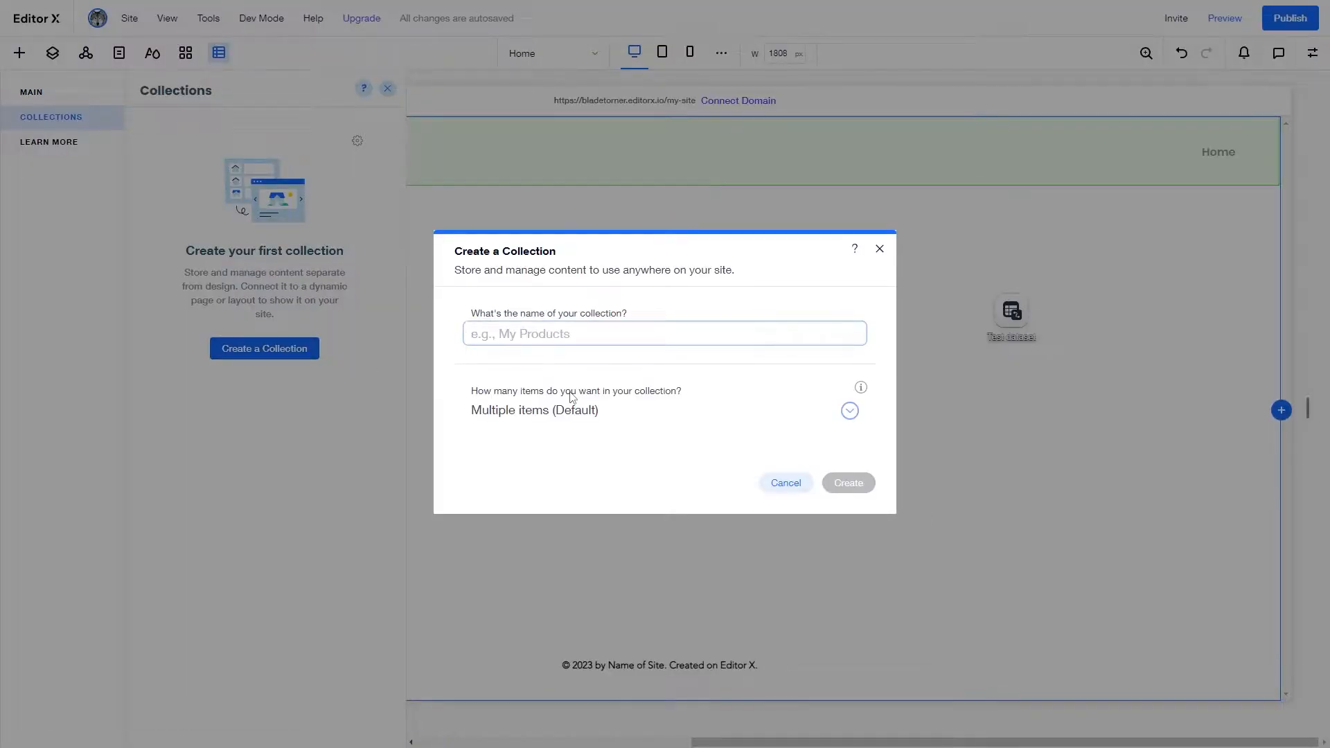
type("con")
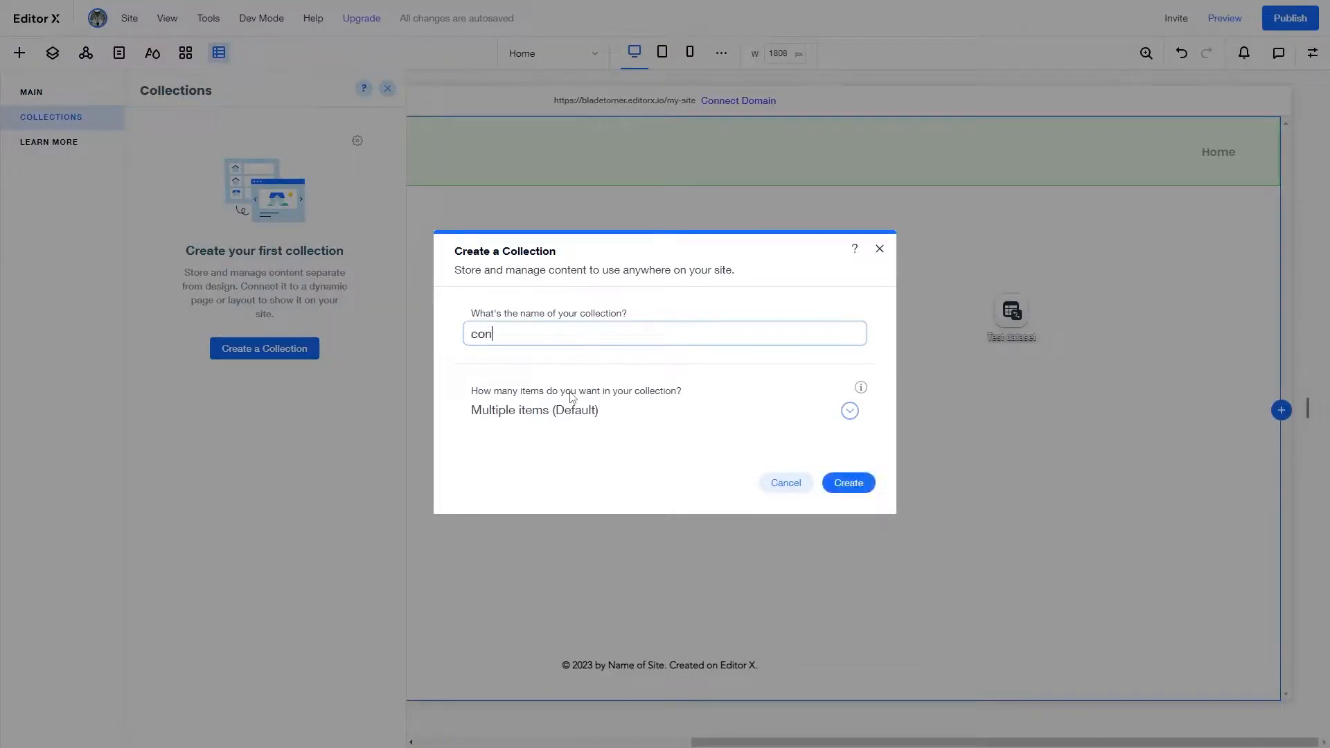
type("tacts")
left_click(864, 483)
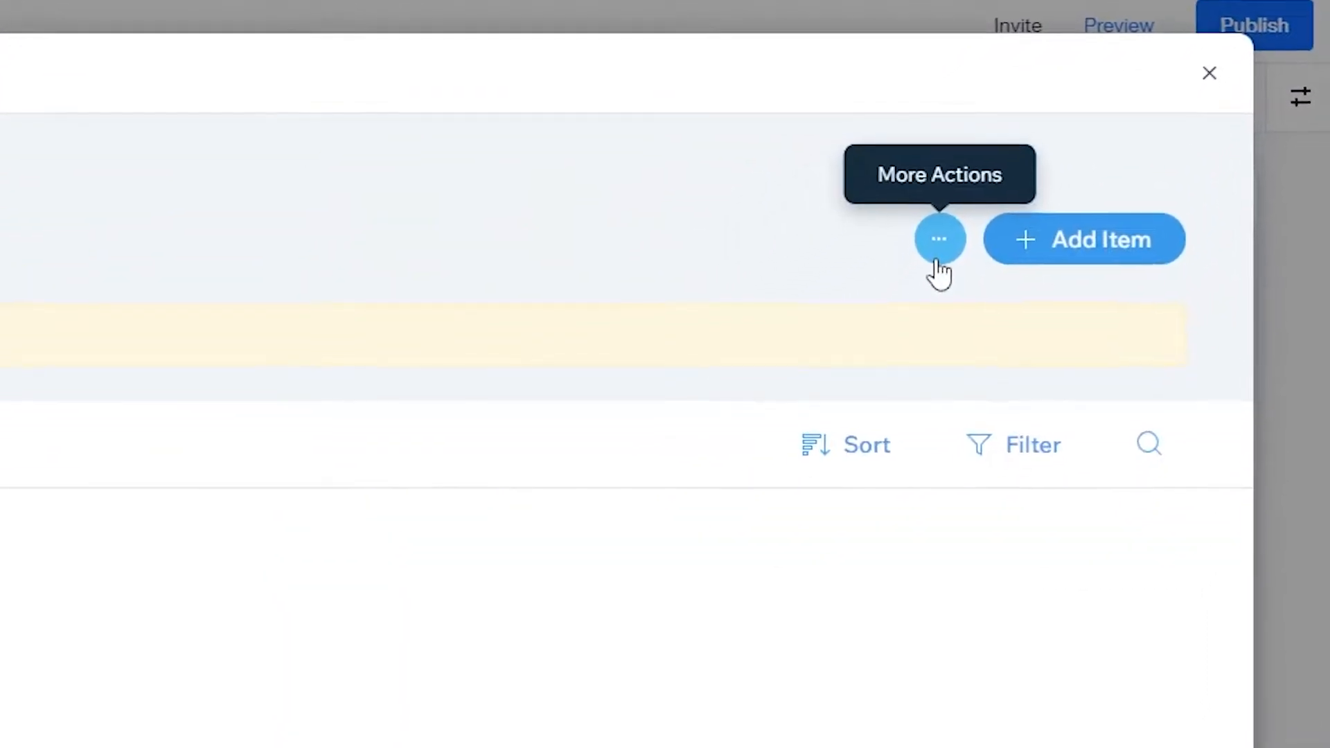
- Set the contacts collection's content type to Form submissions and save its permissions
left_click(938, 262)
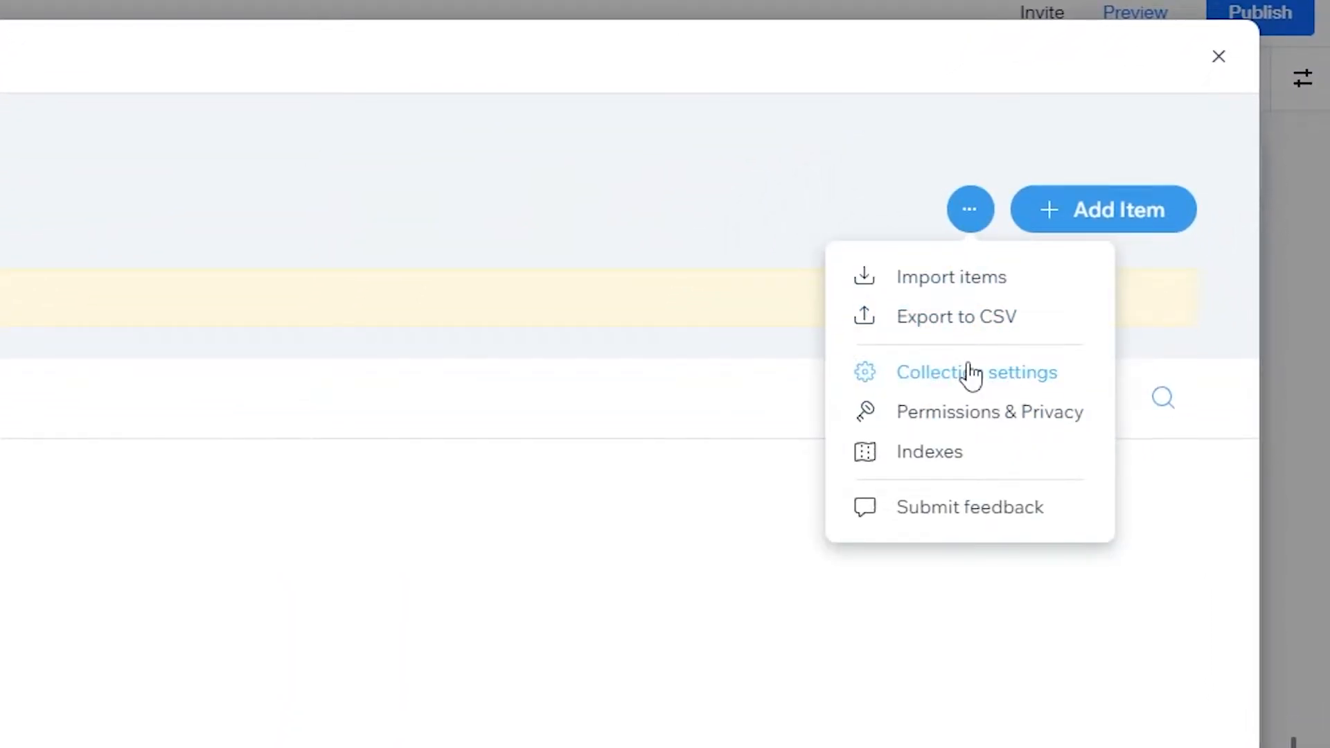
left_click(970, 373)
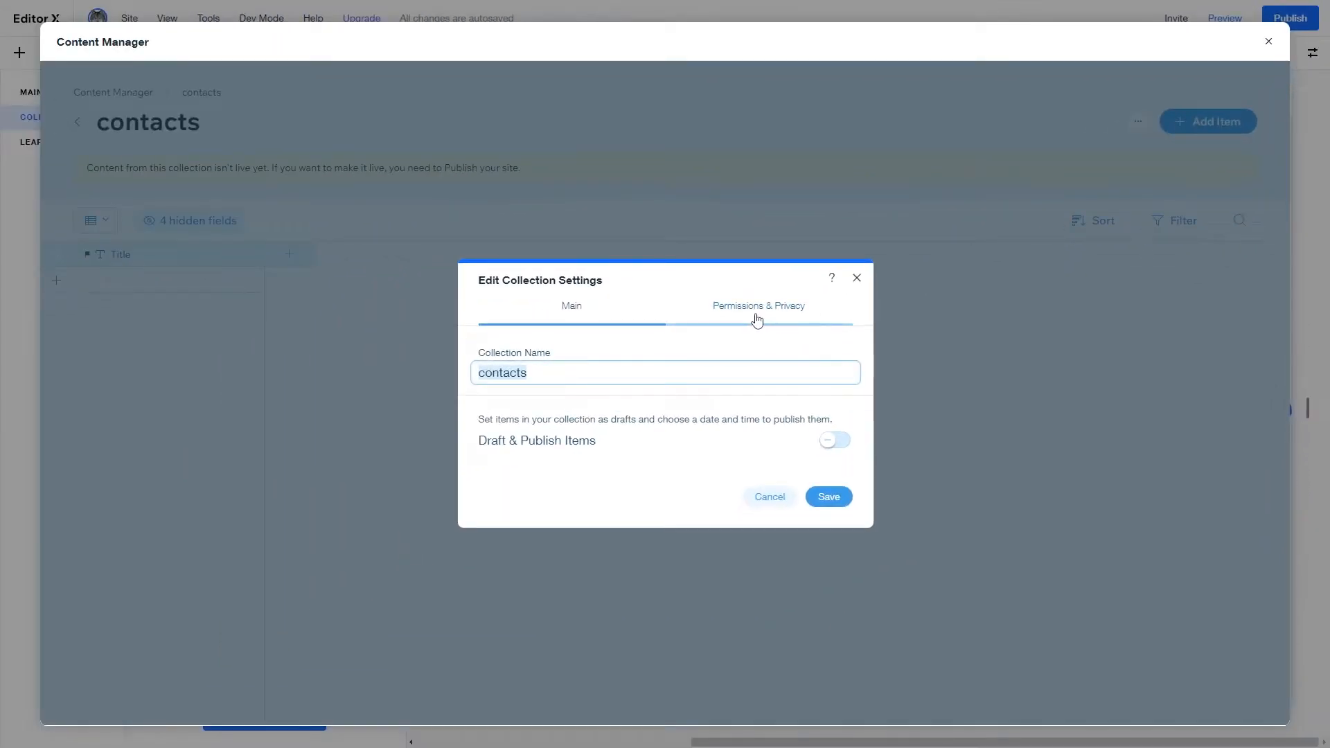
left_click(729, 319)
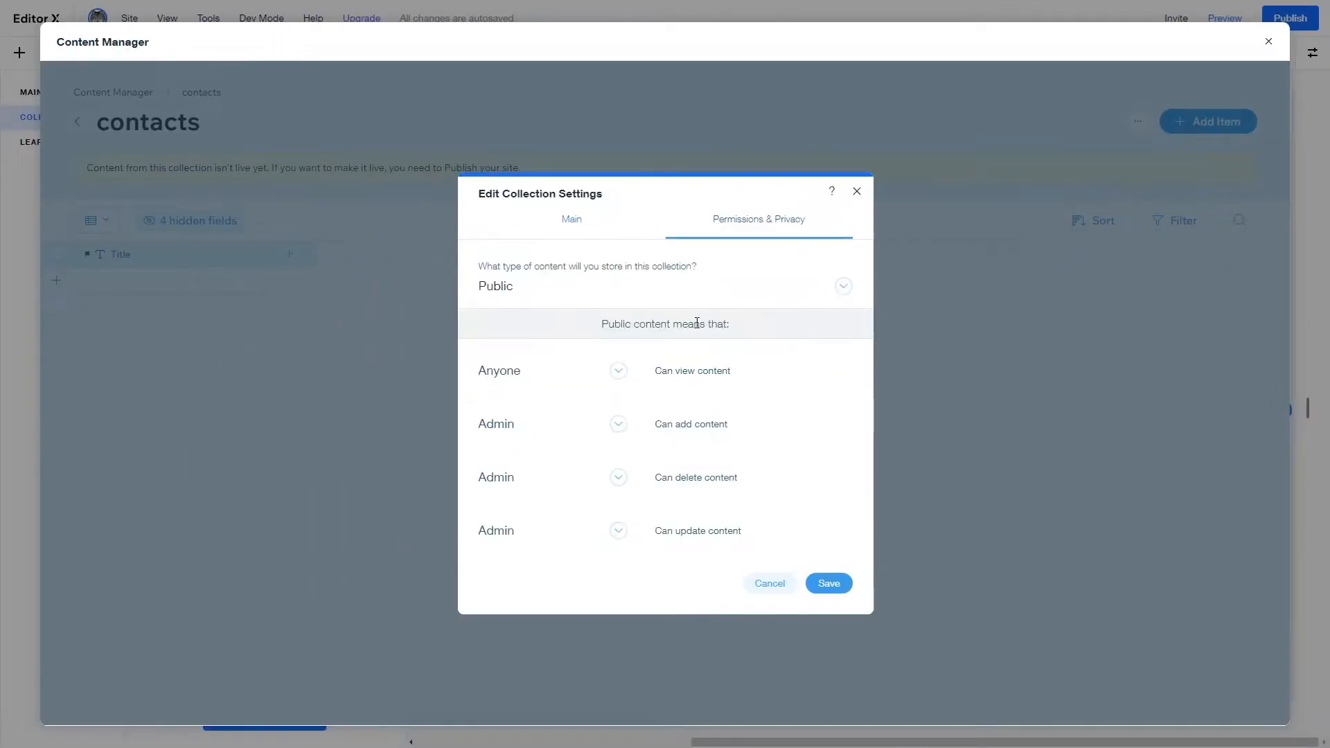
left_click(552, 297)
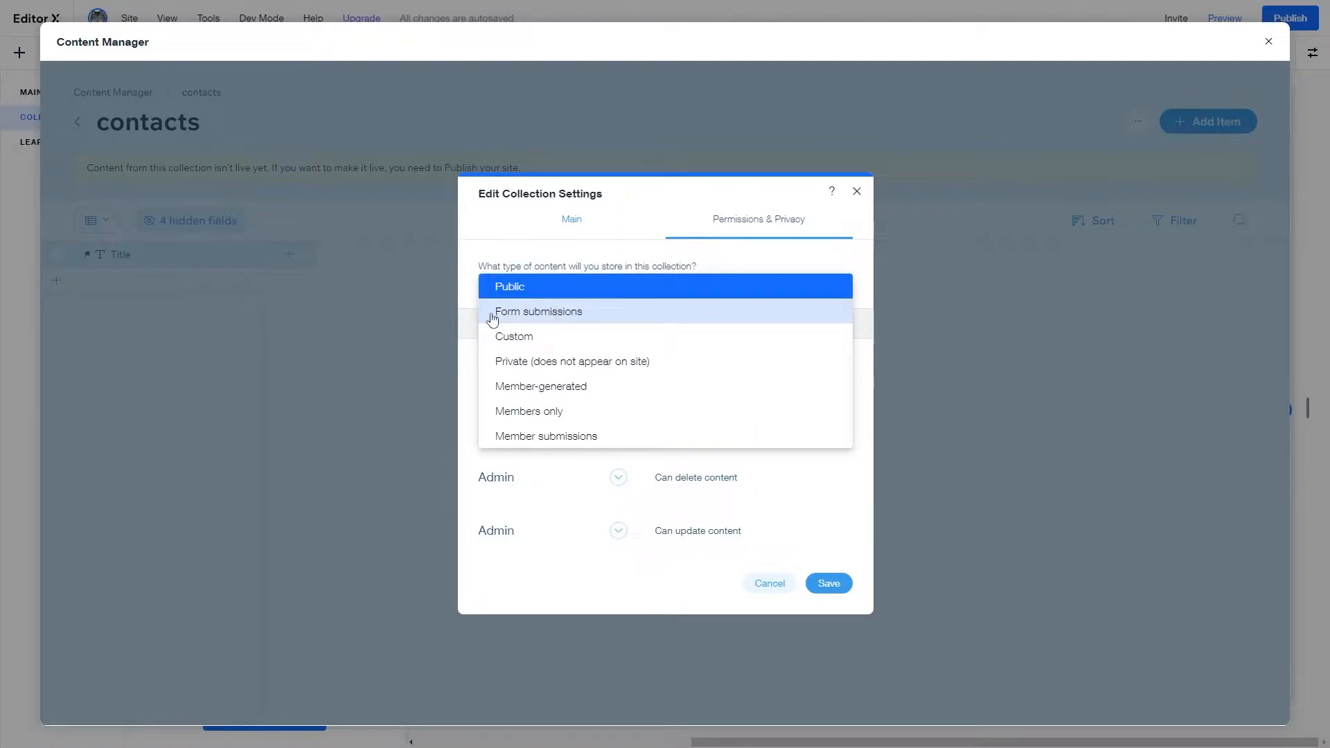
left_click(611, 320)
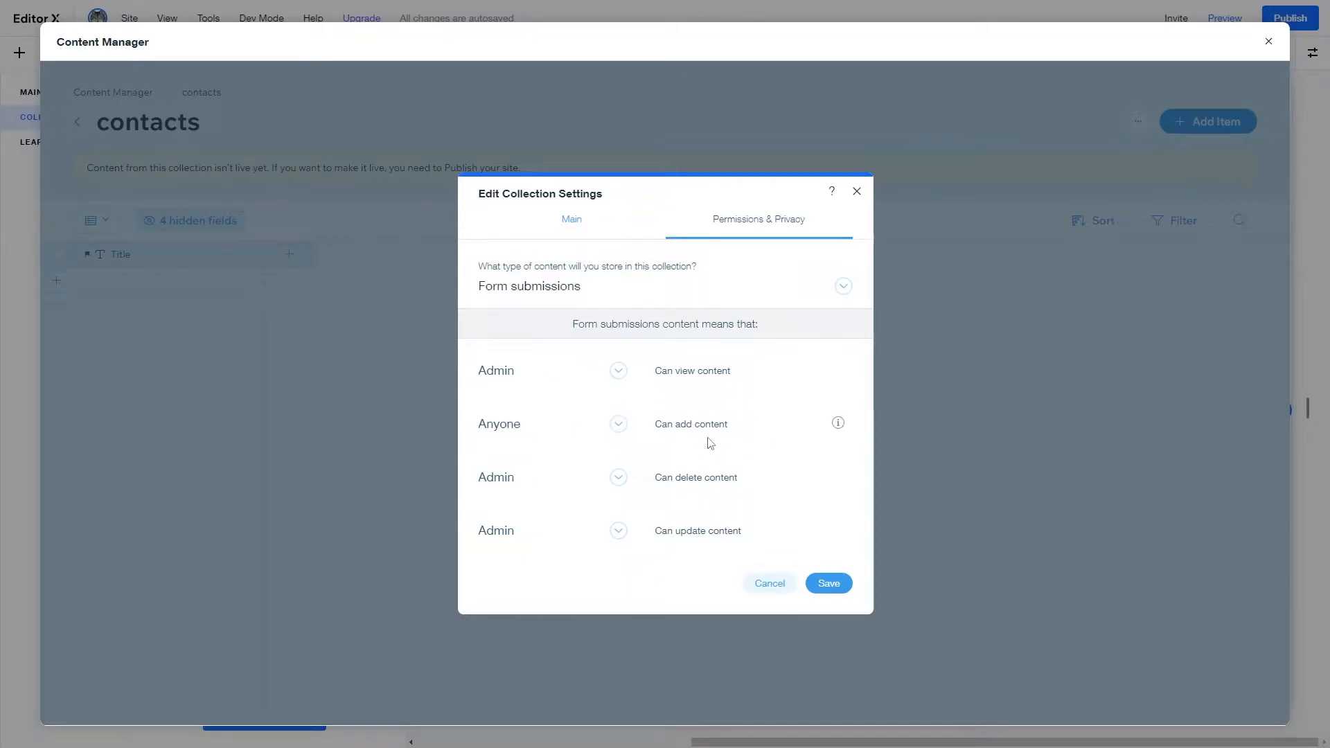
left_click(842, 584)
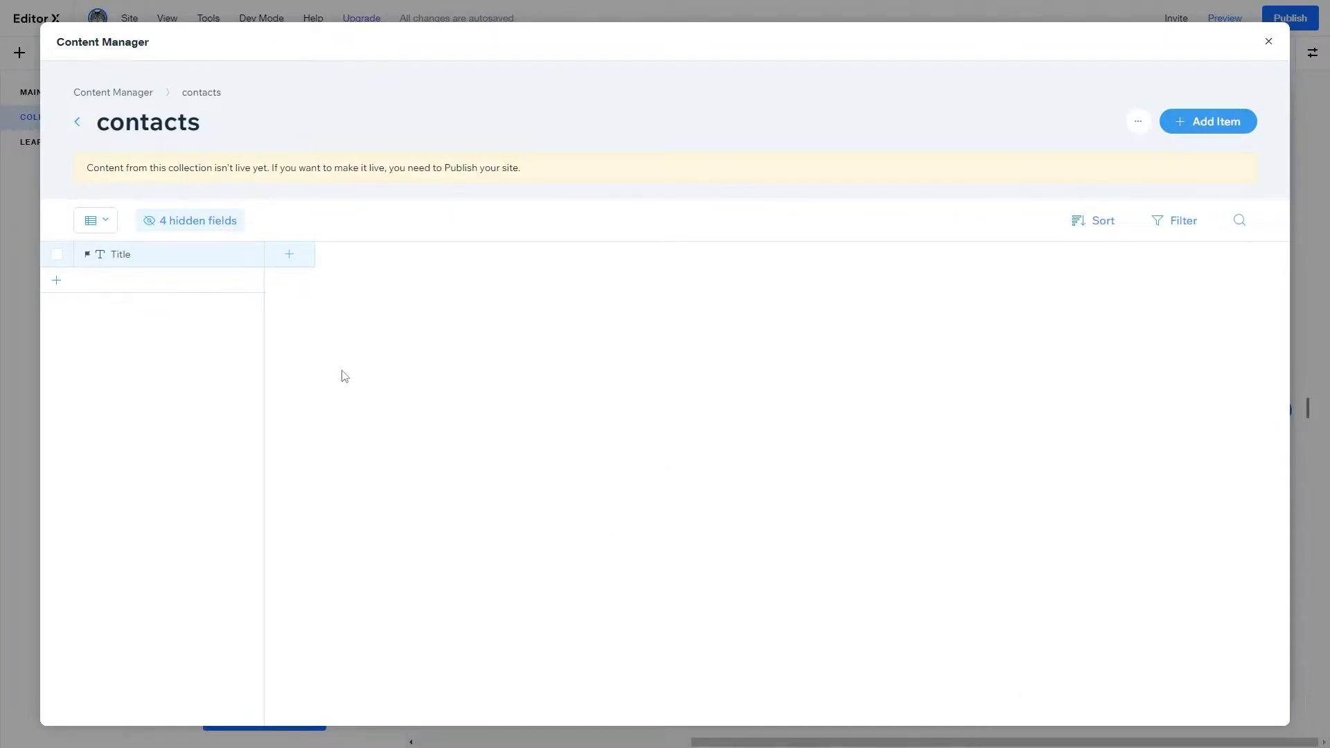
- Rename the collection's Title field to 'Full name'
left_click(154, 267)
left_click(158, 263)
left_click(160, 264)
left_click(158, 289)
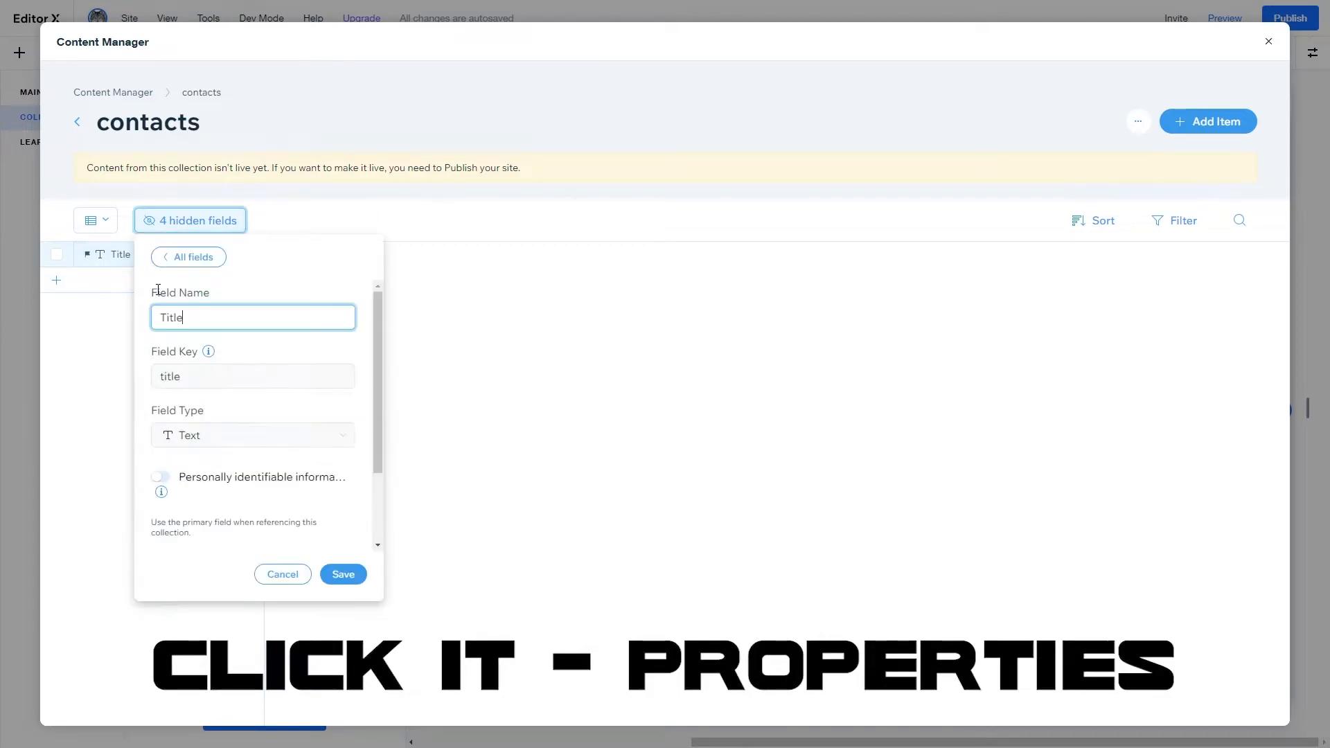
key("BackSpace")
key("BackSpace")
key("BackSpace")
key("BackSpace")
key("BackSpace")
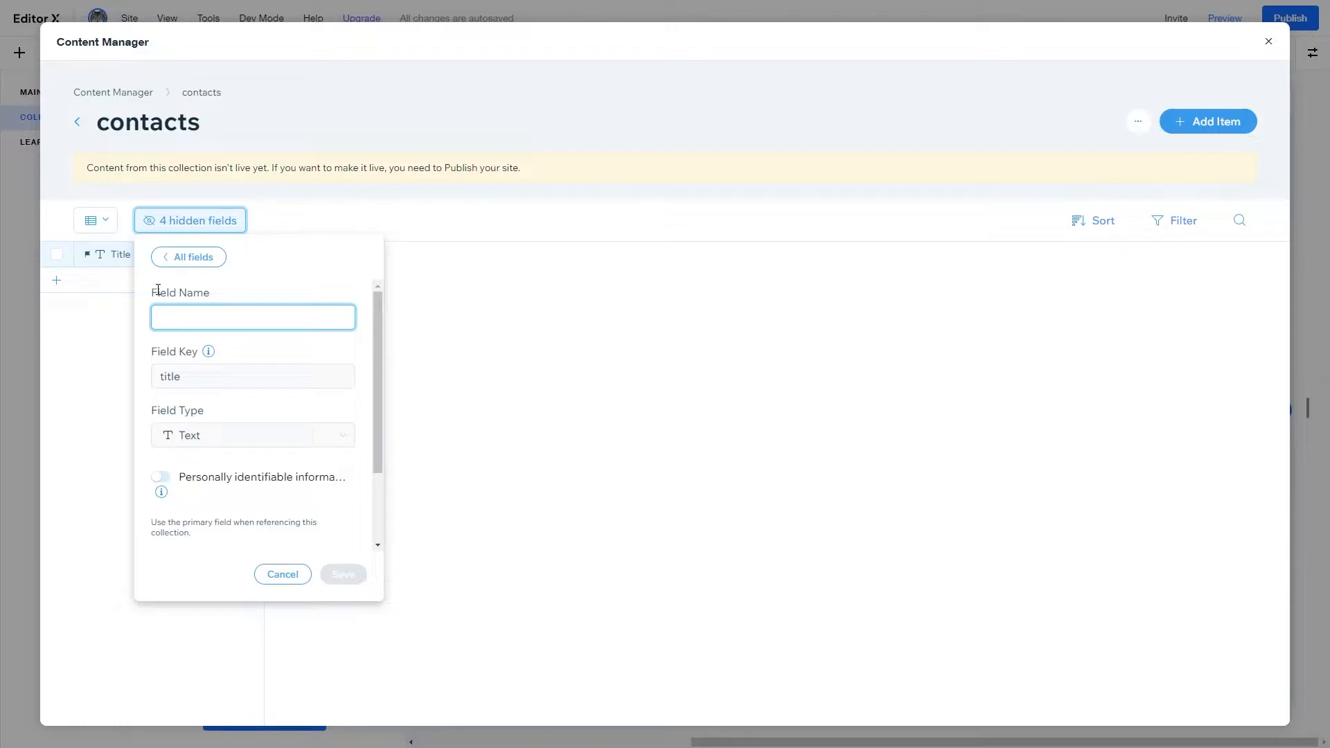
type("Full name")
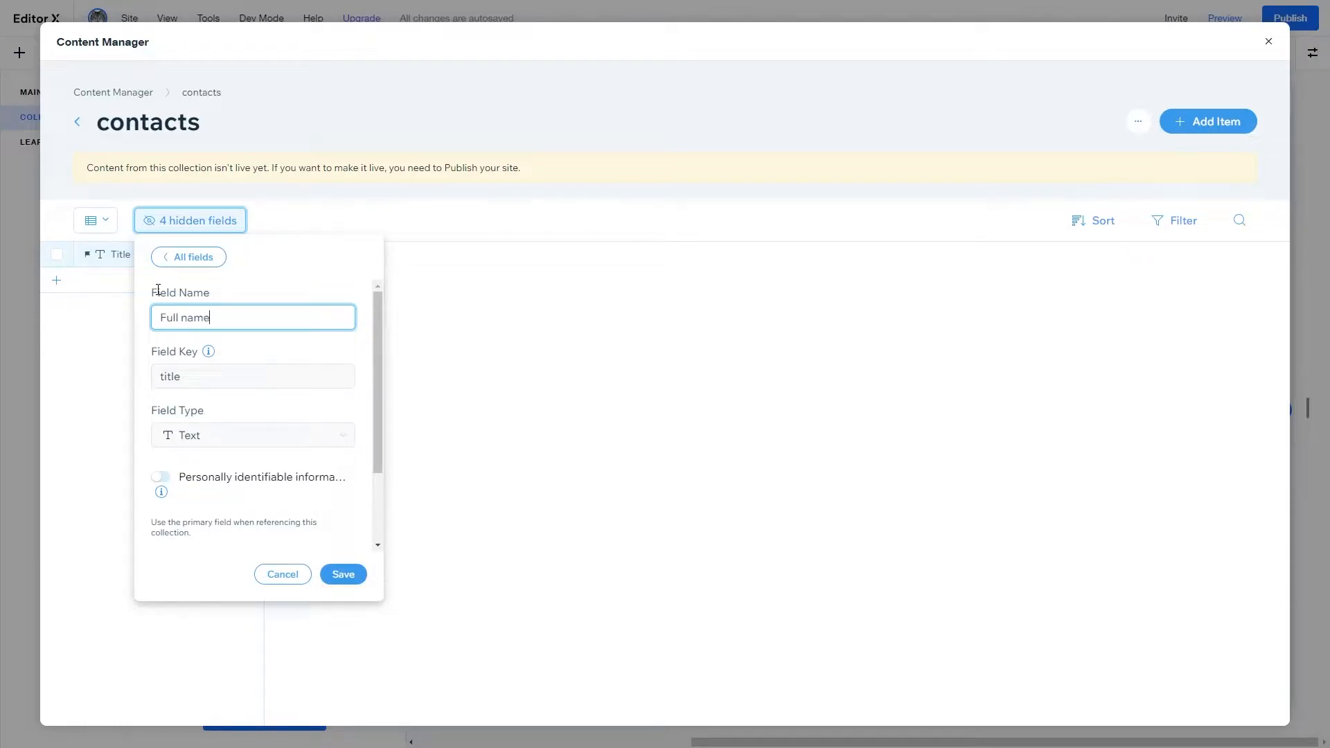
left_click(344, 575)
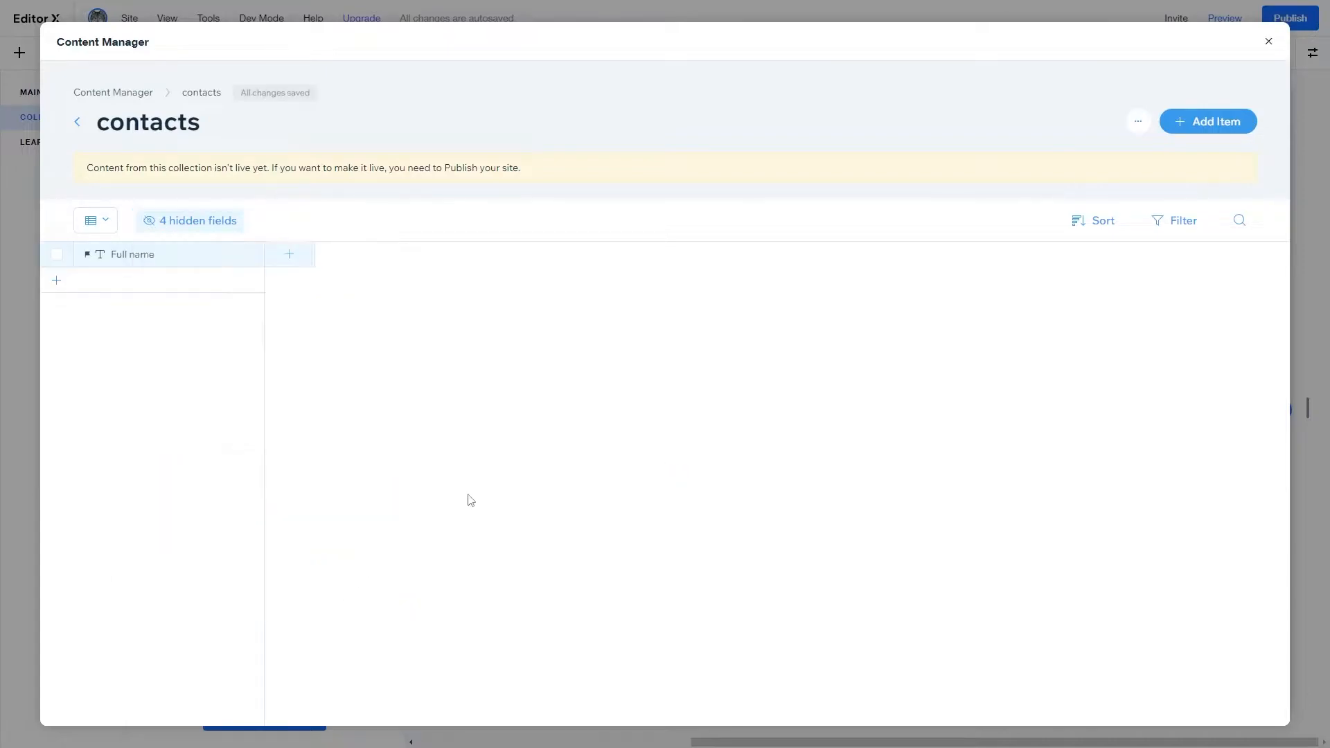
- Add text fields named 'Email' and 'Interest' to the collection
left_click(311, 265)
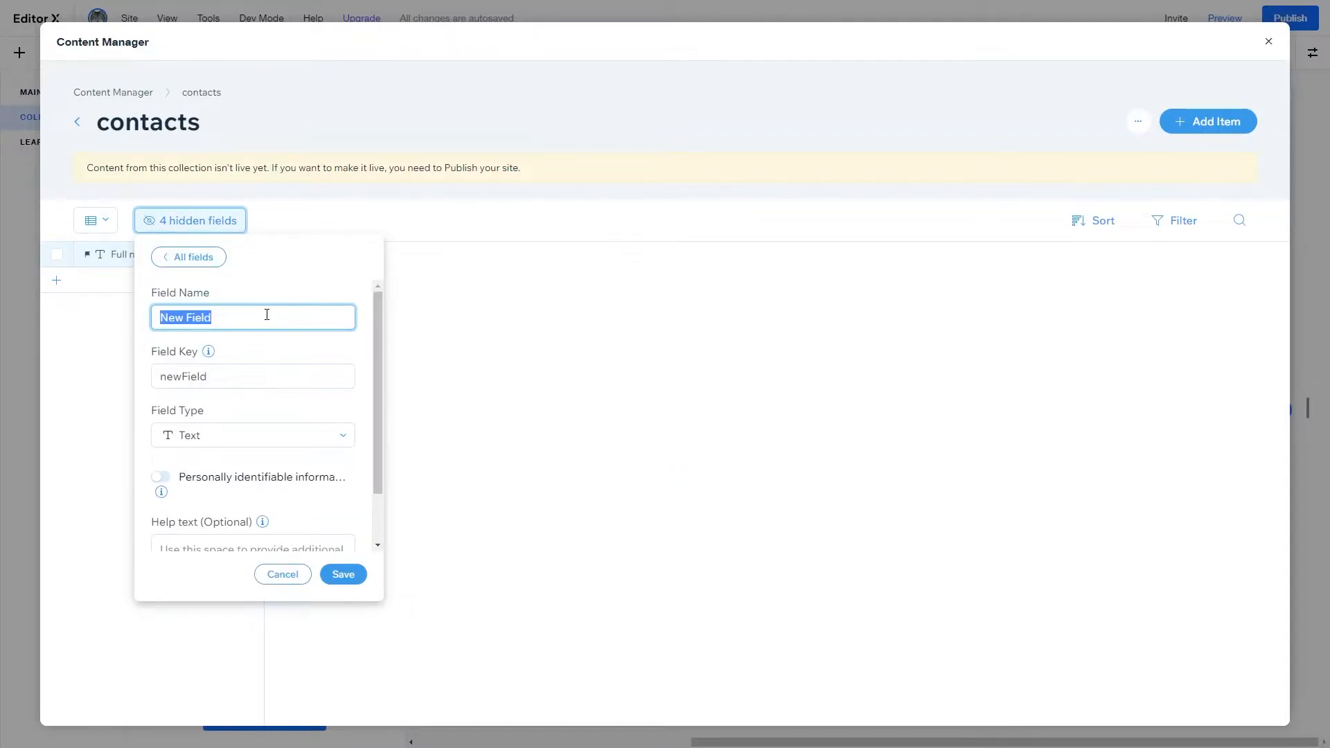
type("Email")
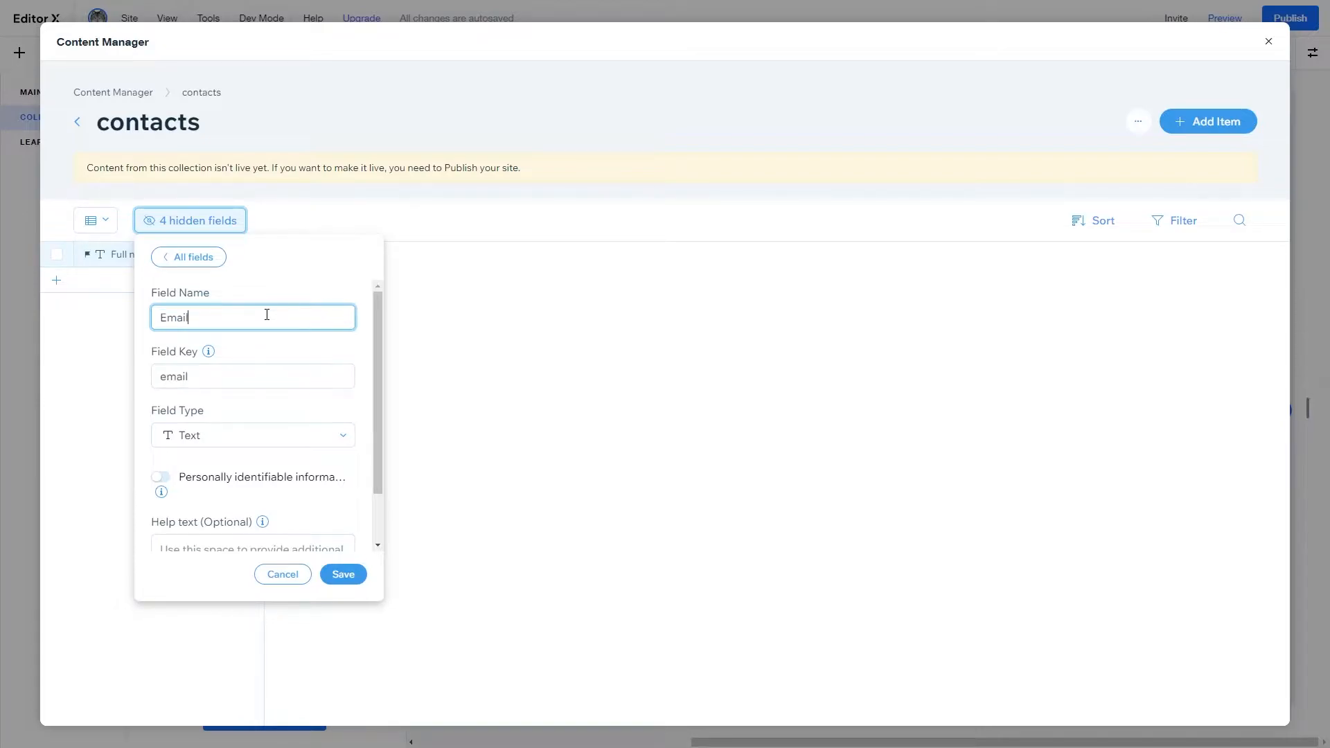
left_click(340, 574)
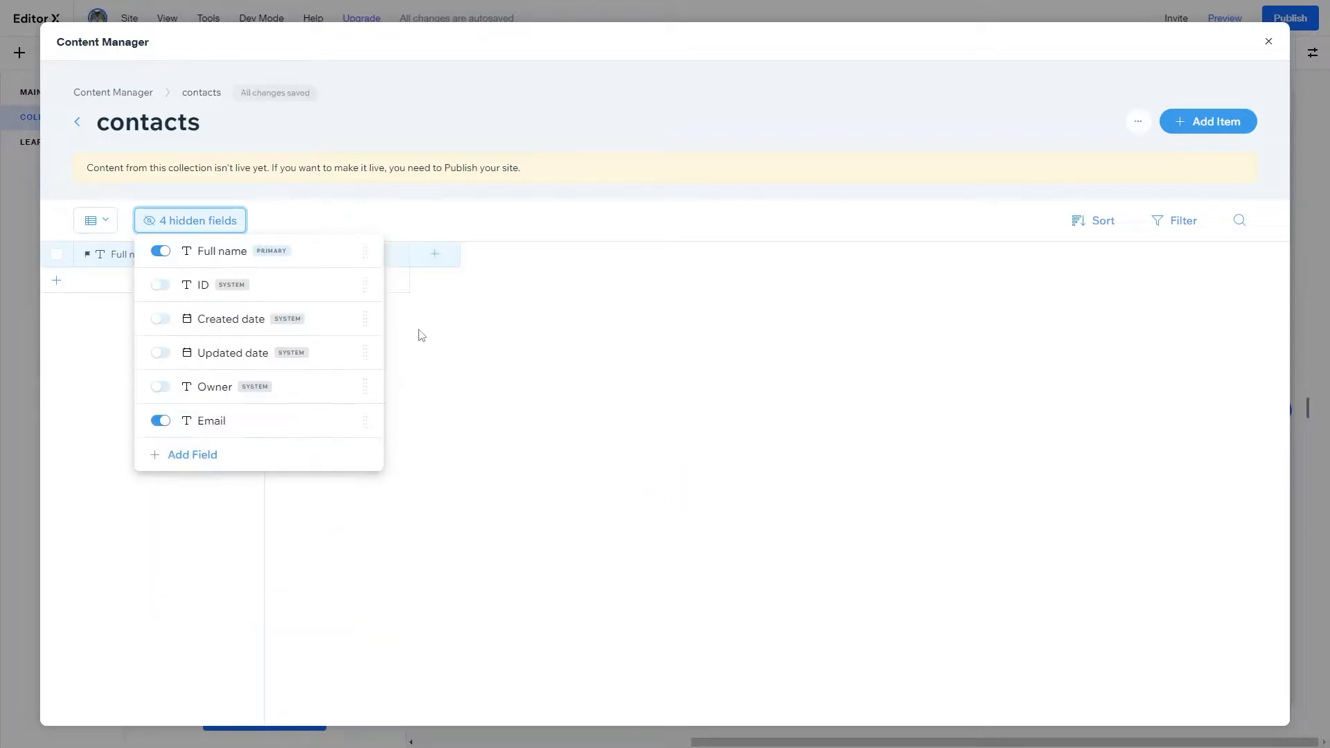
left_click(441, 265)
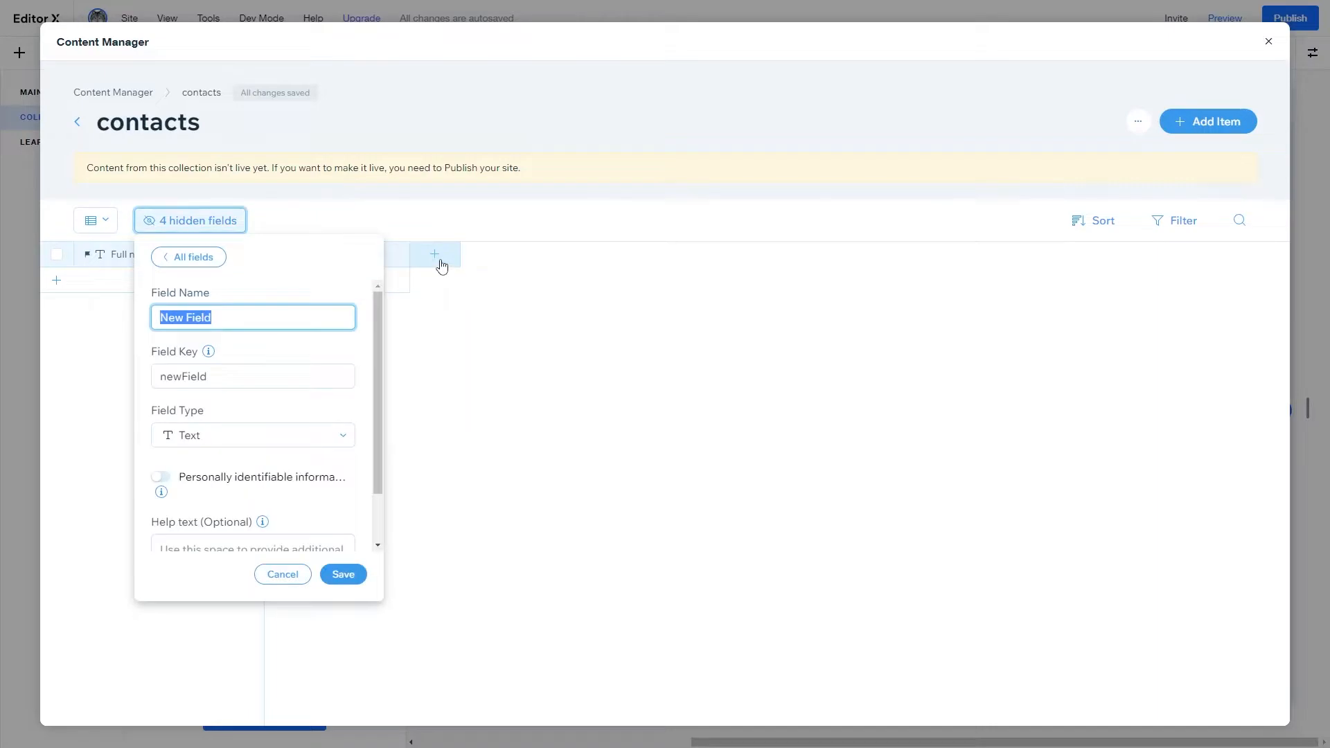
type("W")
key("BackSpace")
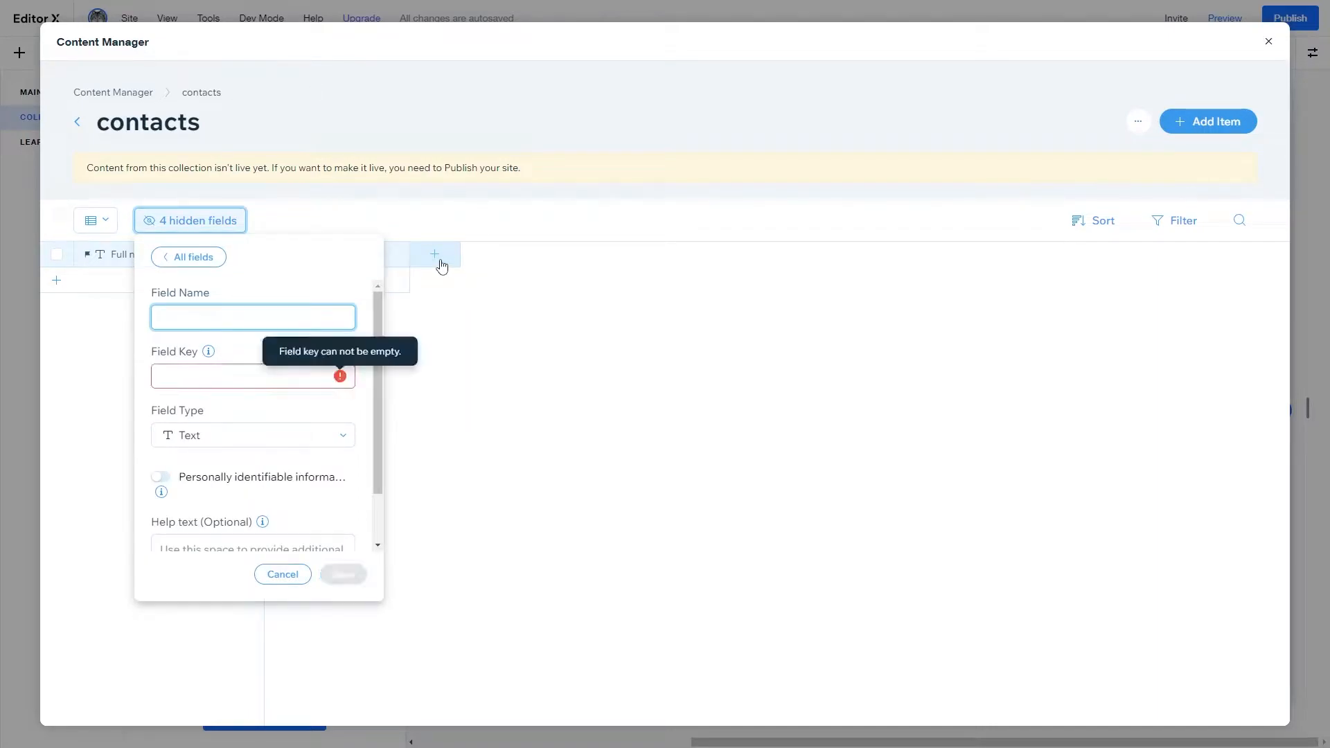
type("Inters")
key("ctrl+a")
key("BackSpace")
type("Interest")
key("Tab")
left_click(343, 575)
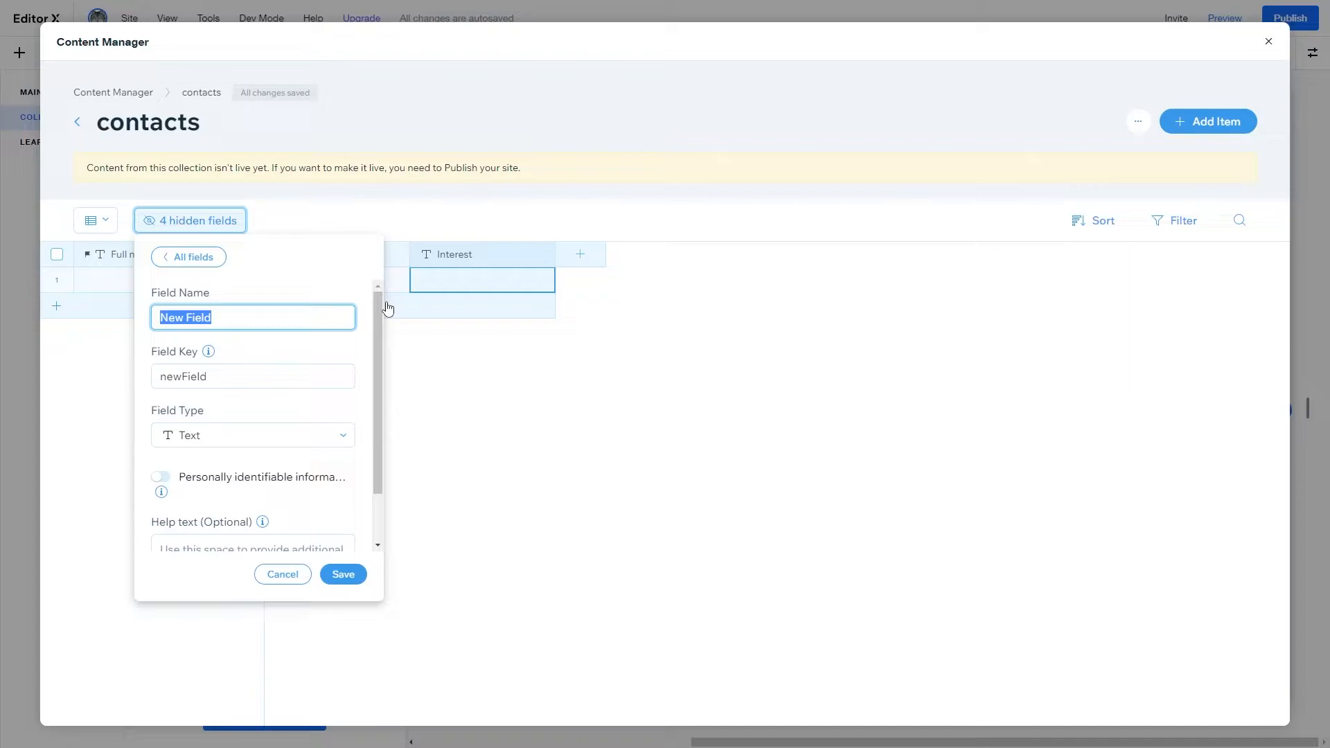
- Add 'project budget' and 'message' text fields, then close the Content Manager
type("project budget")
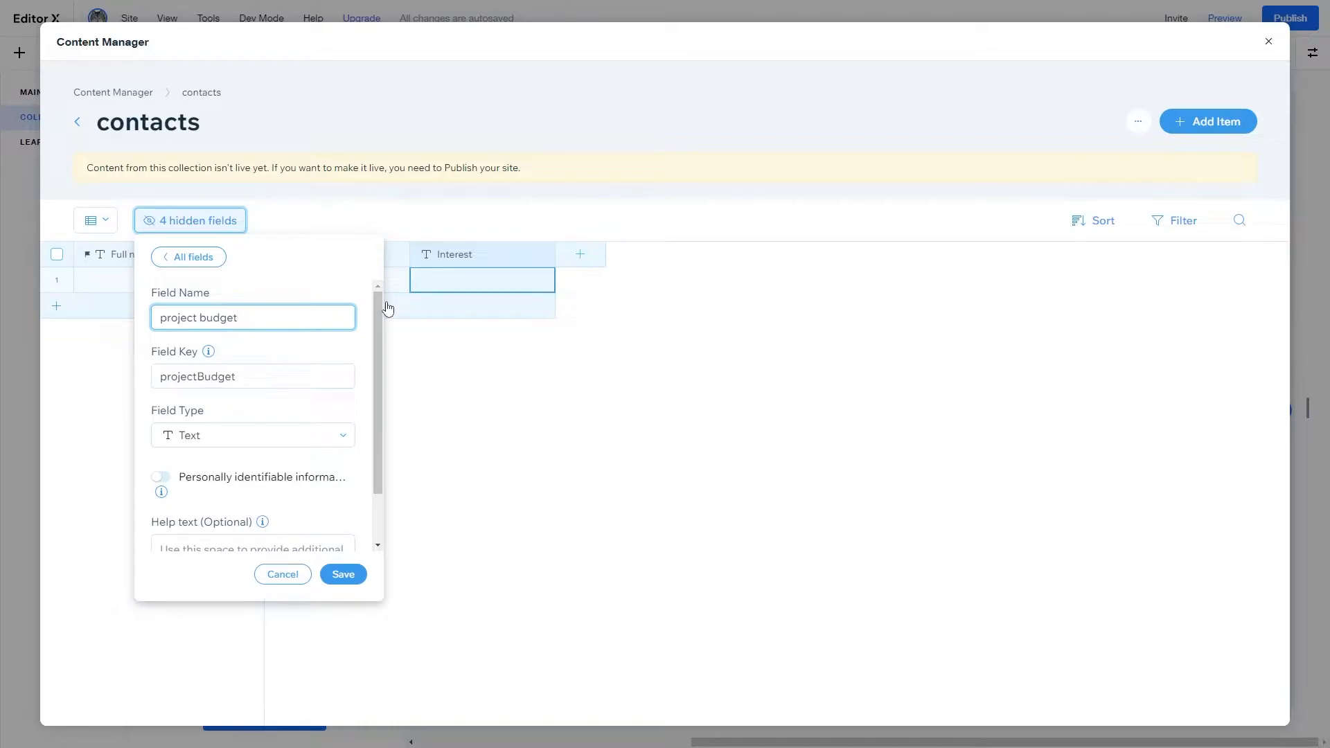
left_click(264, 440)
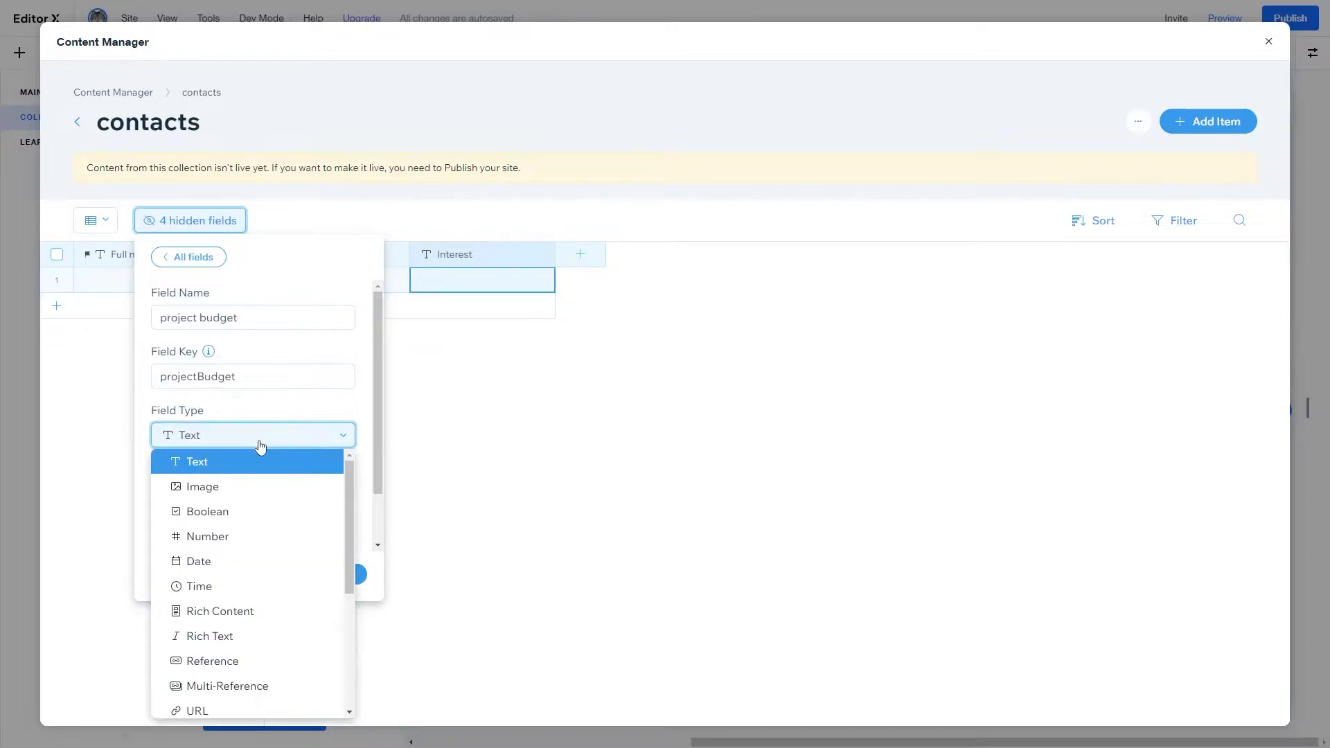
left_click(228, 462)
left_click(338, 574)
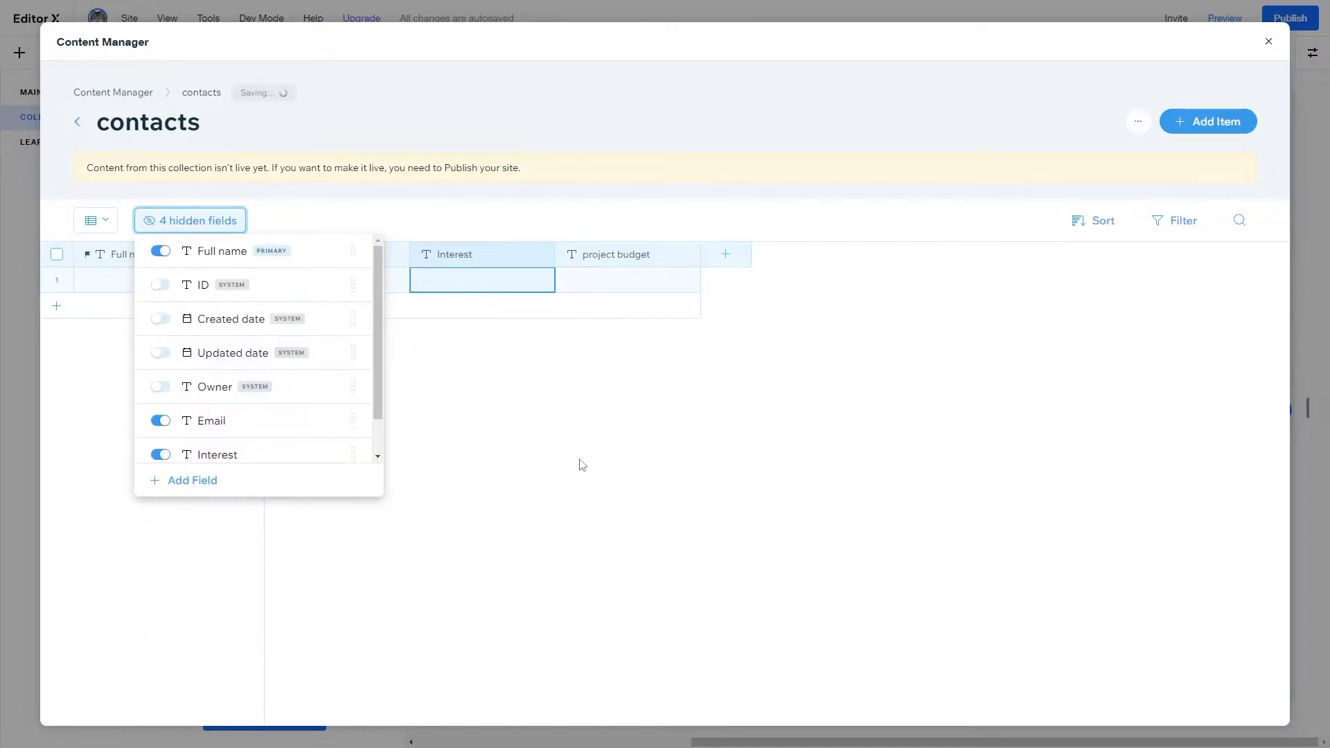
left_click(698, 431)
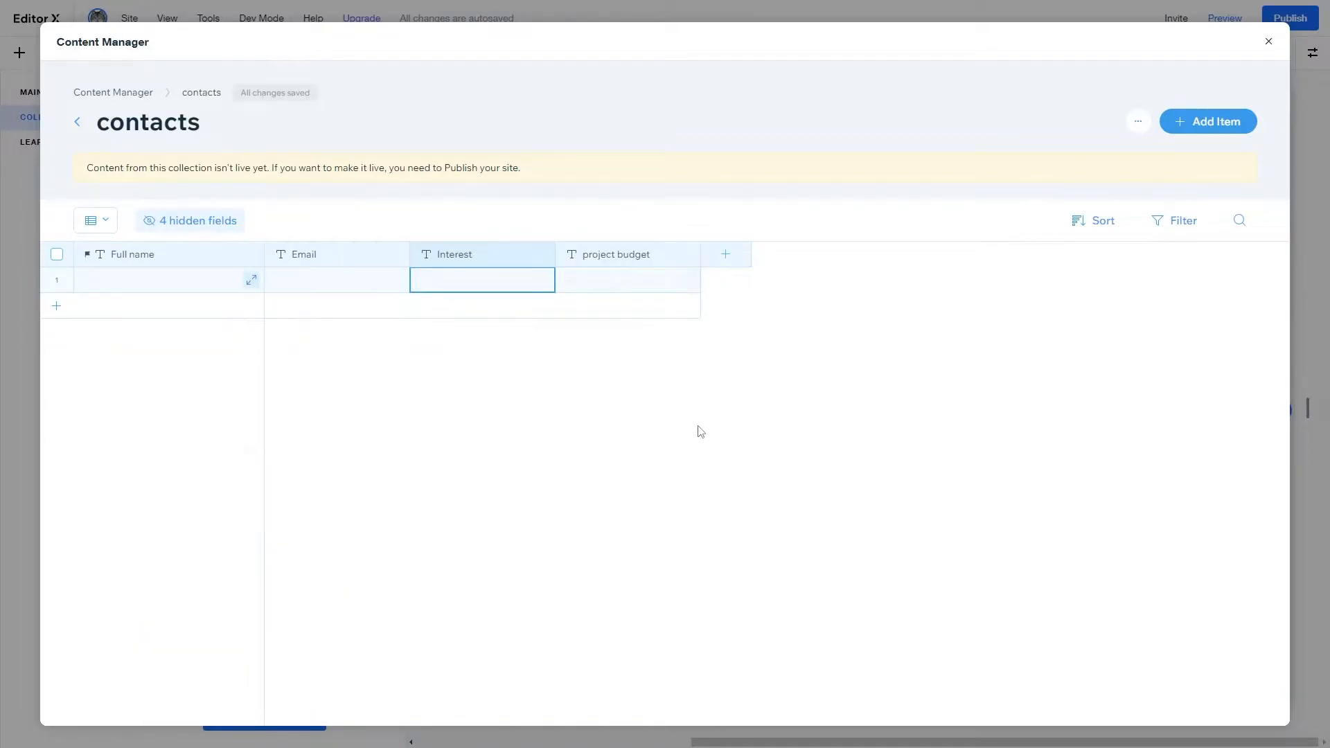
left_click(748, 270)
type("message")
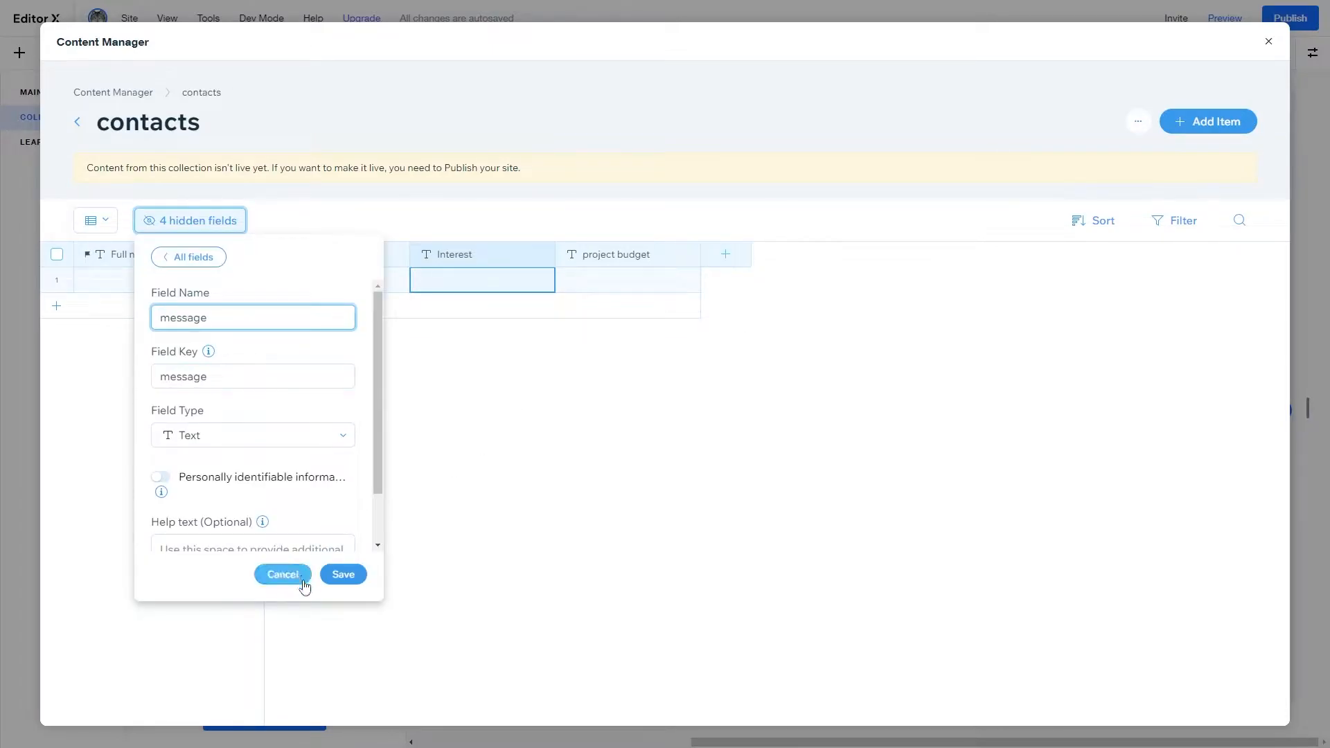
left_click(343, 574)
left_click(779, 473)
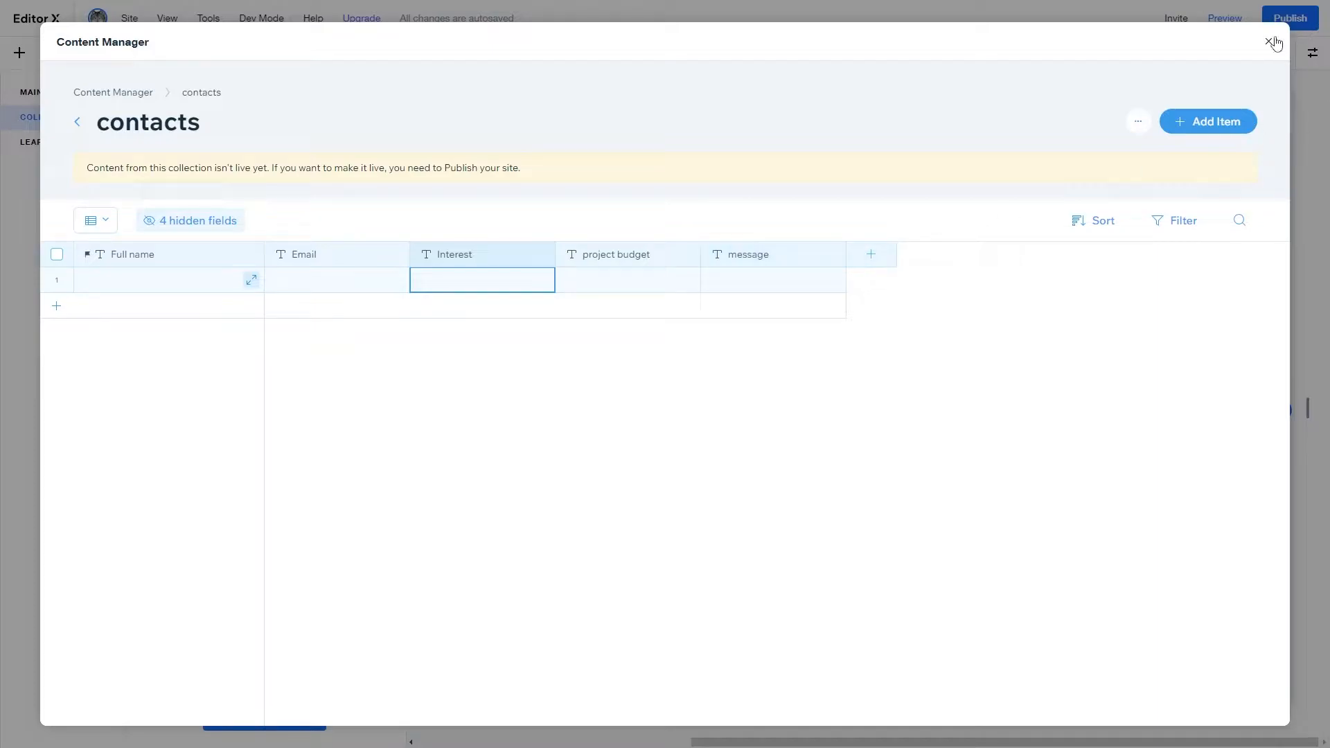
left_click(1271, 41)
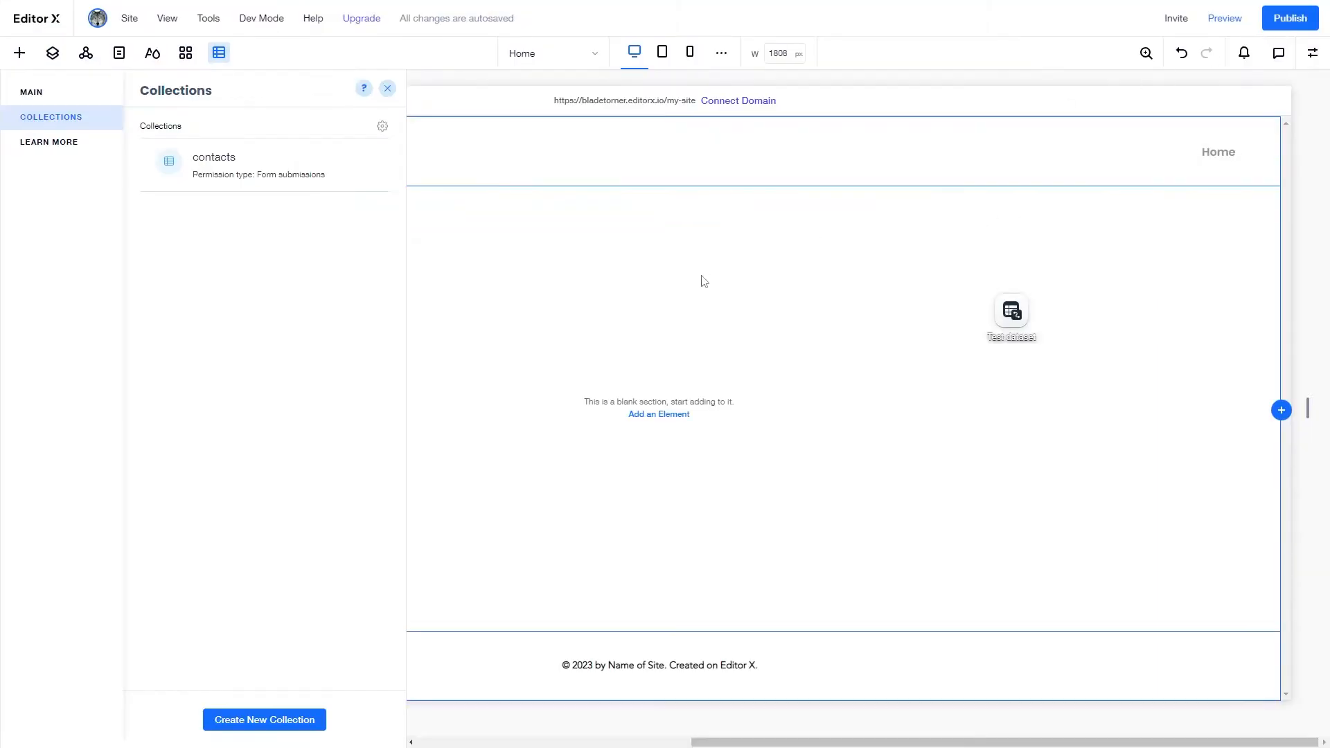
- Connect the Test dataset on the page to the contacts collection
left_click(387, 88)
left_click(1010, 315)
left_click_drag(1010, 316, 997, 337)
left_click(1088, 264)
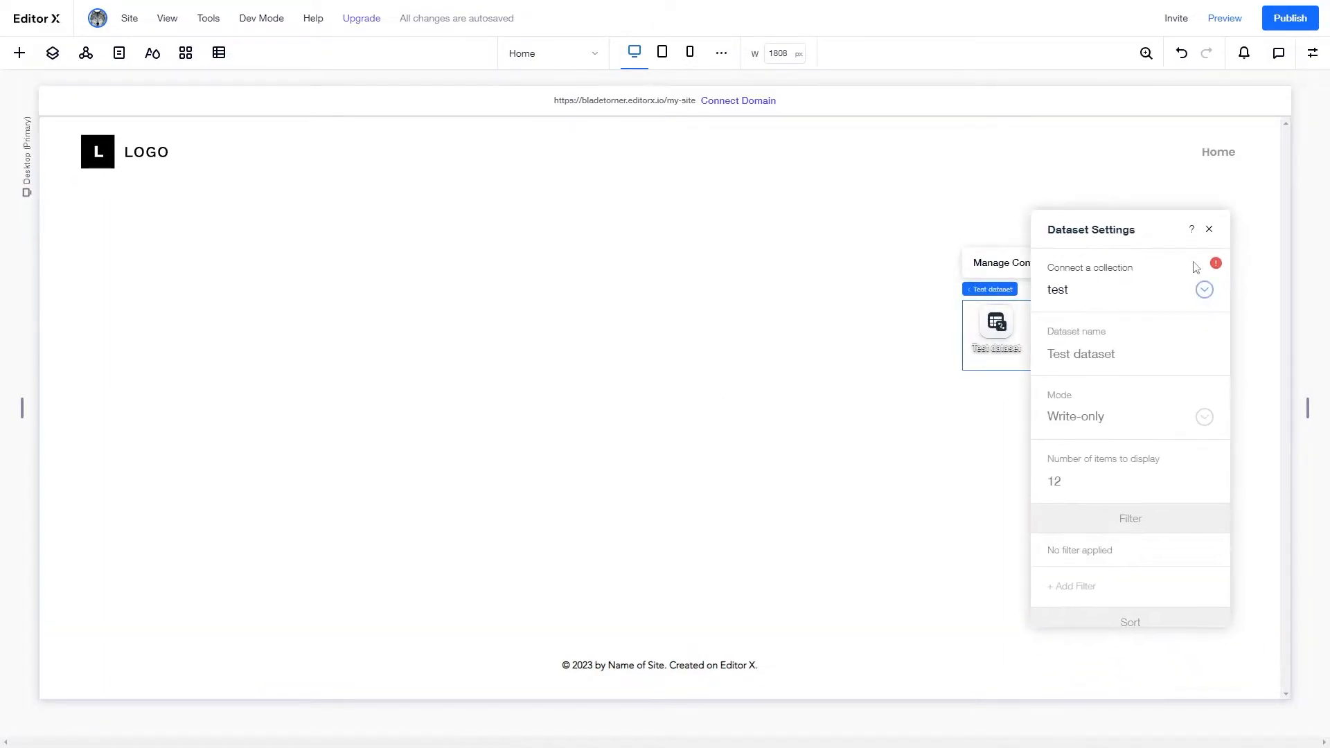
left_click(1189, 291)
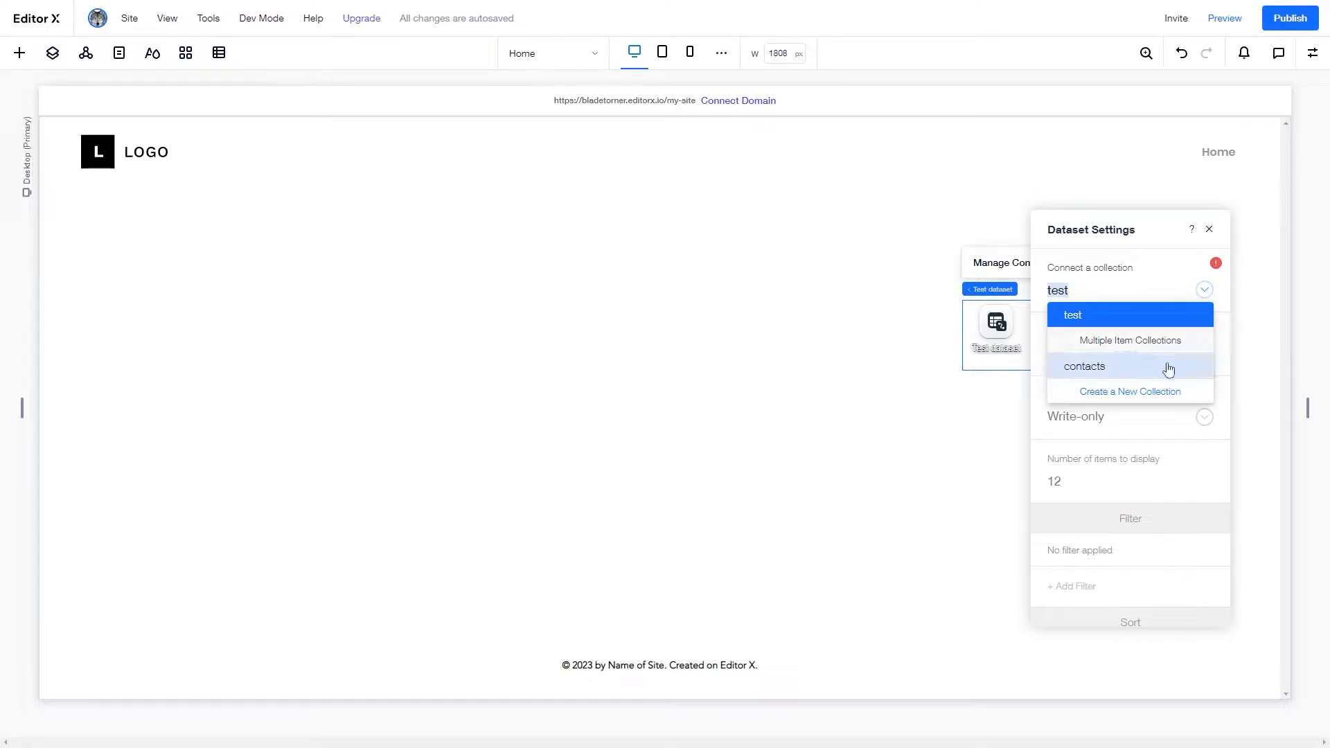
left_click(1123, 375)
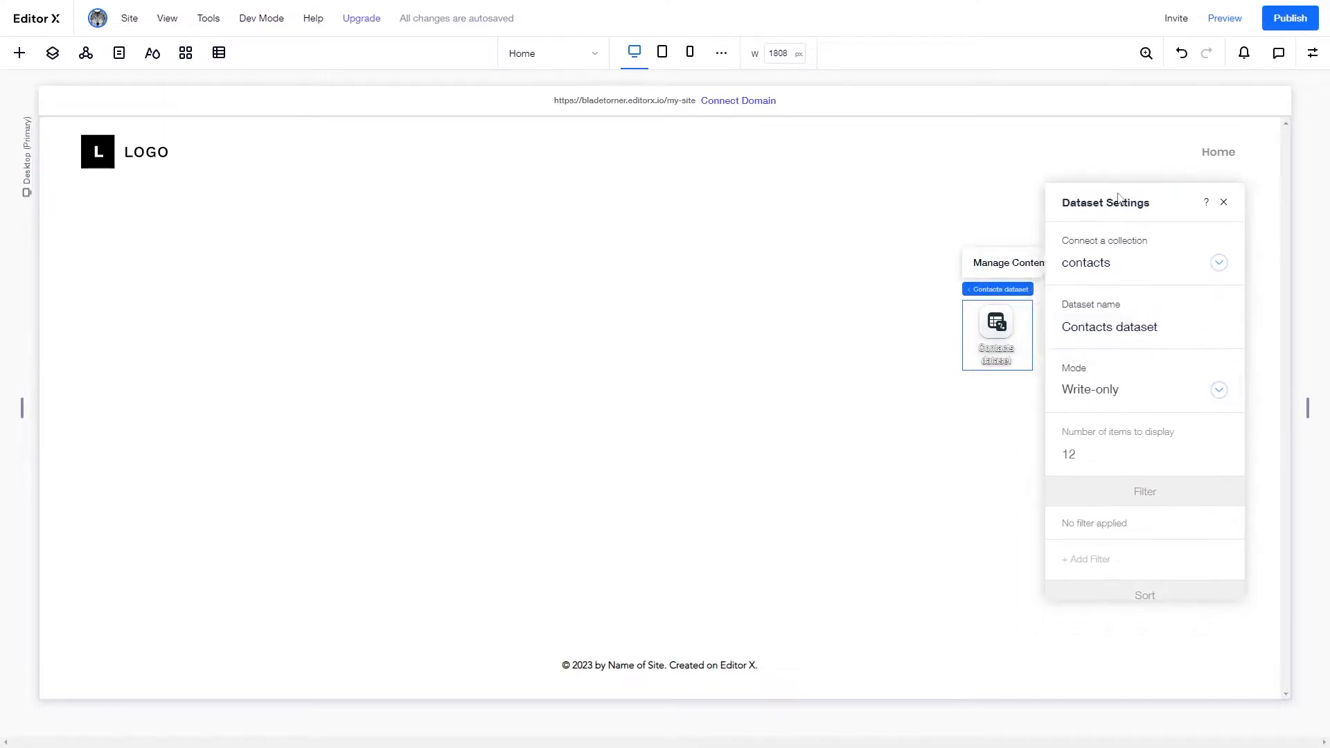
- Set the dataset to Write-only mode and rename it 'Contacts'
left_click(1082, 366)
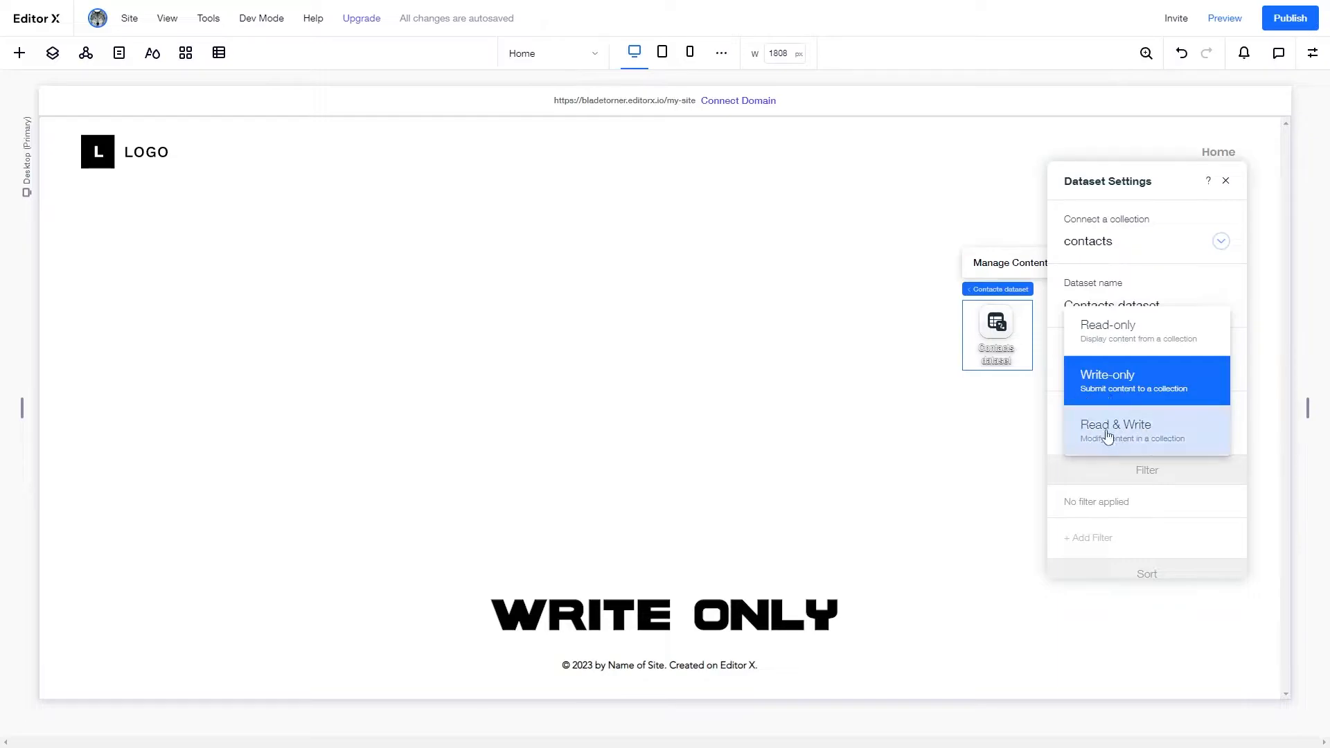
left_click(1112, 374)
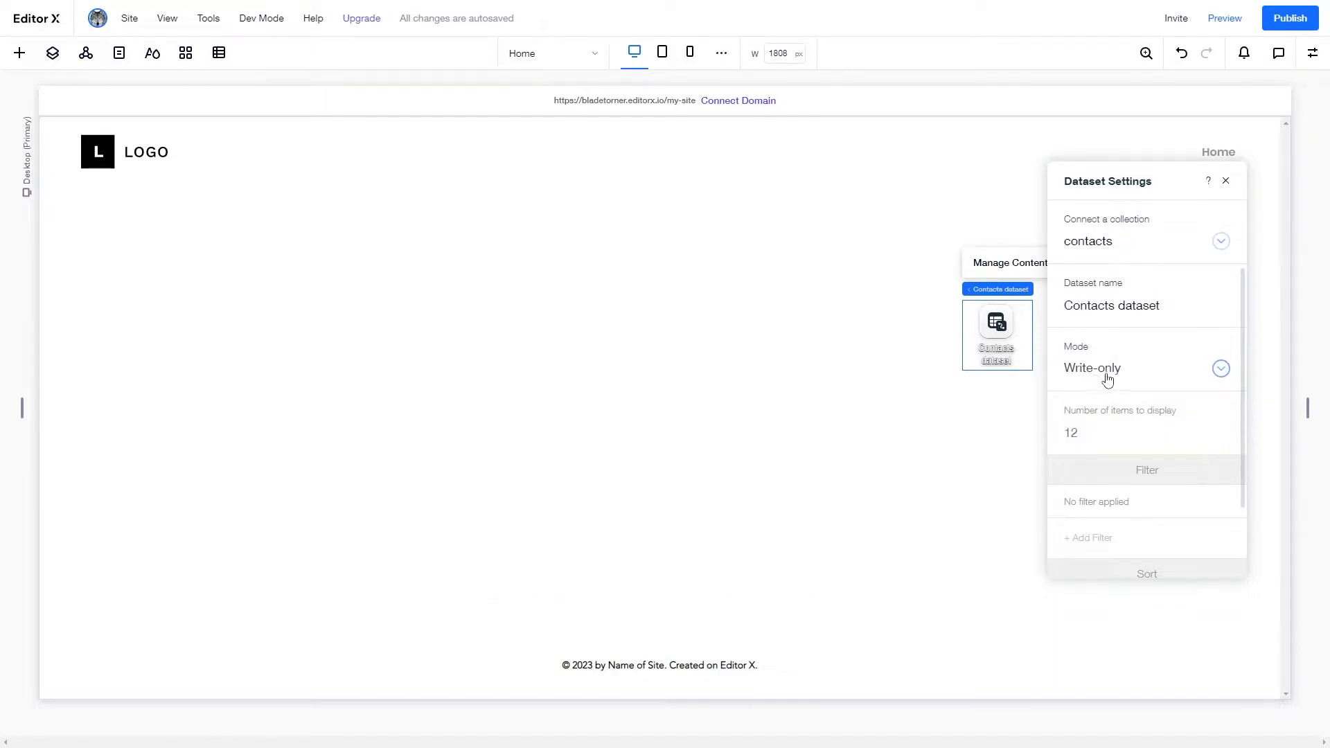
left_click(1090, 308)
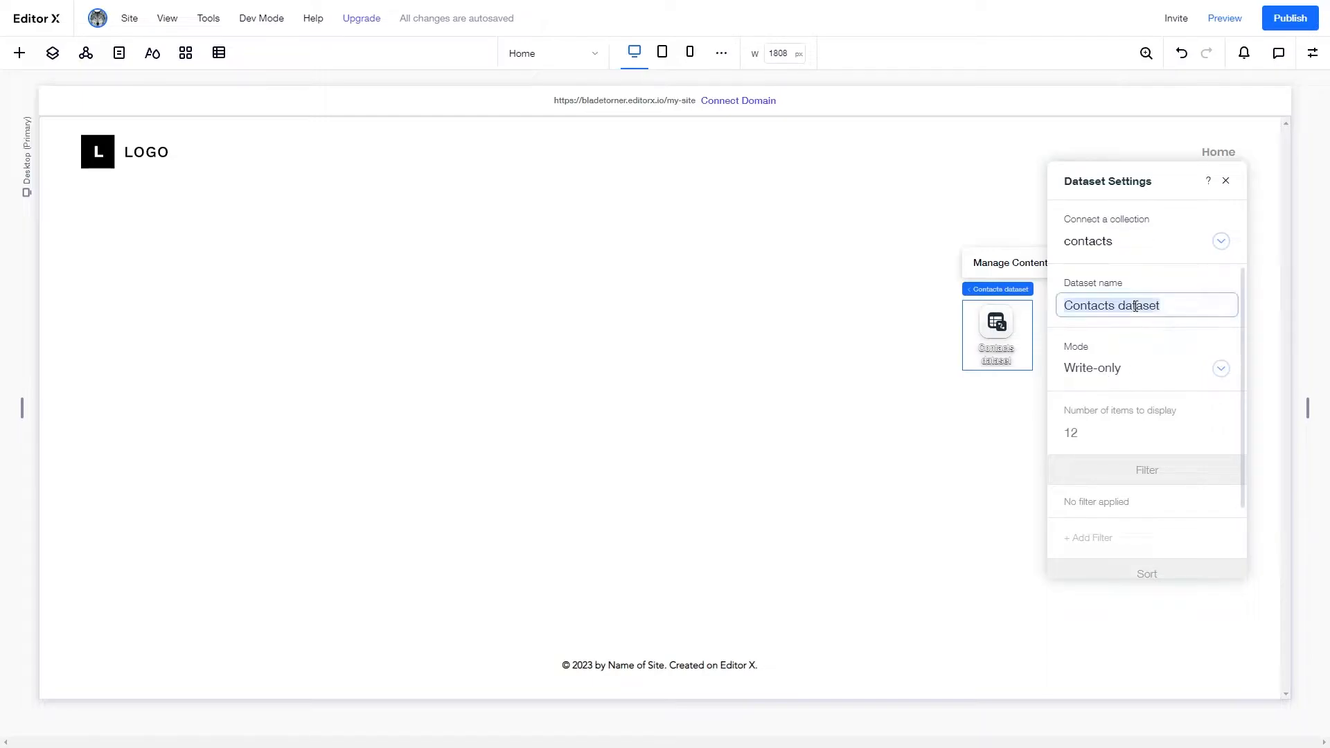
type("Contacts")
key("Return")
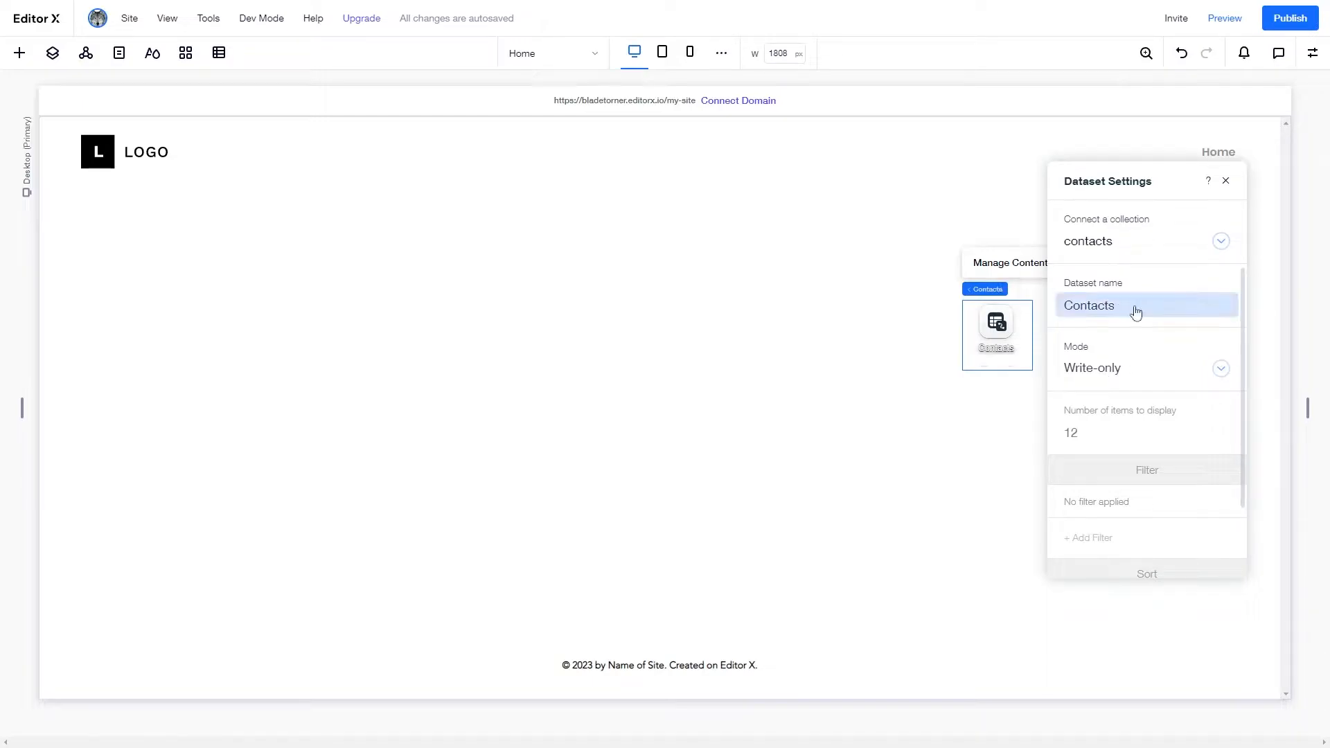
left_click(1226, 181)
left_click(29, 60)
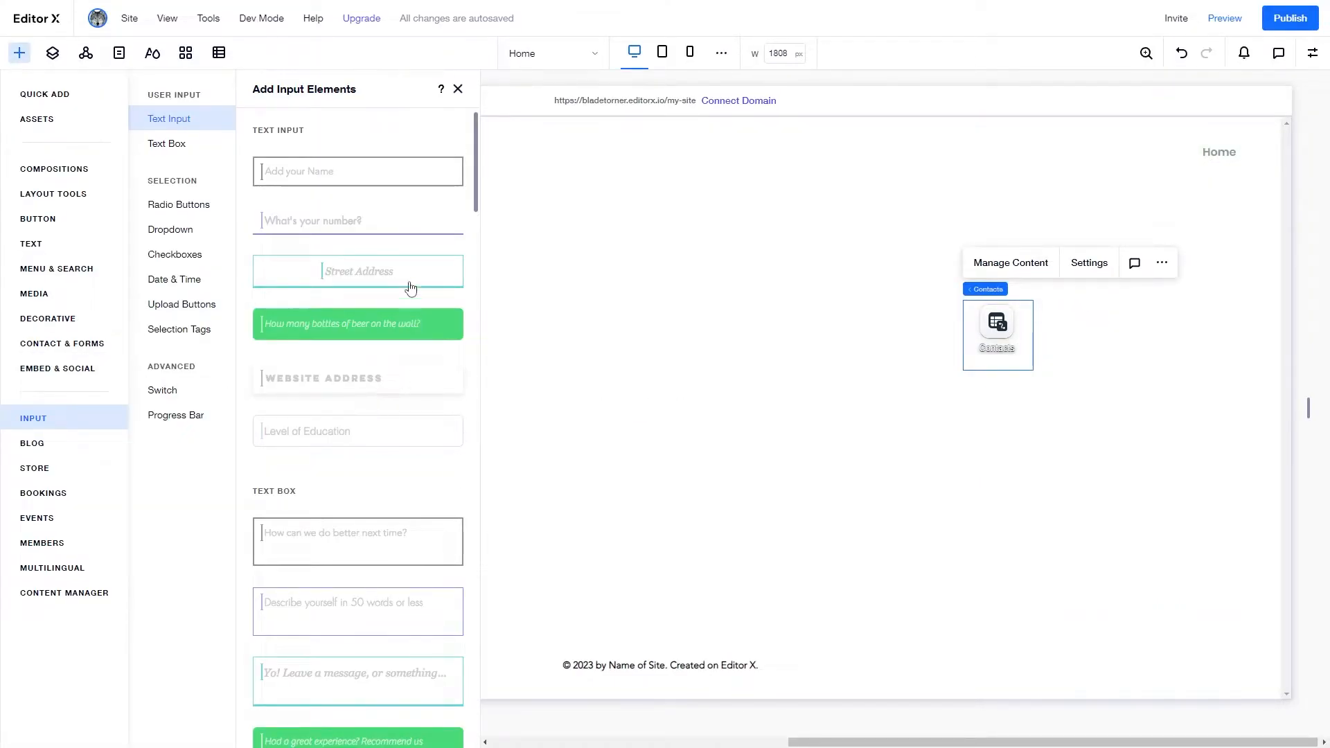
- Place an 'Add your Name' text input on the section and shrink it
left_click_drag(315, 172, 540, 404)
mouse_move(641, 381)
left_mouse_down()
mouse_move(627, 388)
mouse_move(646, 385)
left_mouse_up()
left_click_drag(536, 400, 496, 343)
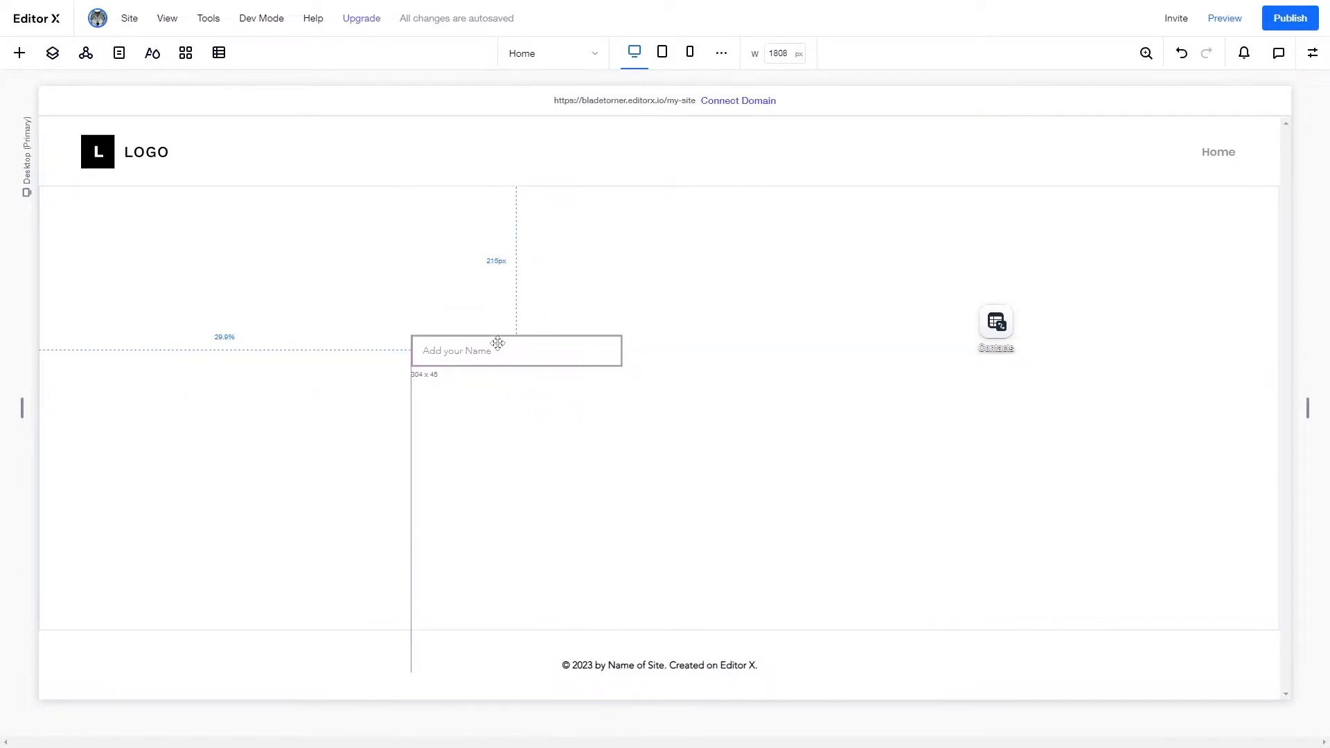
- Add a paragraph text element next to the name input
left_click(20, 52)
left_click(76, 244)
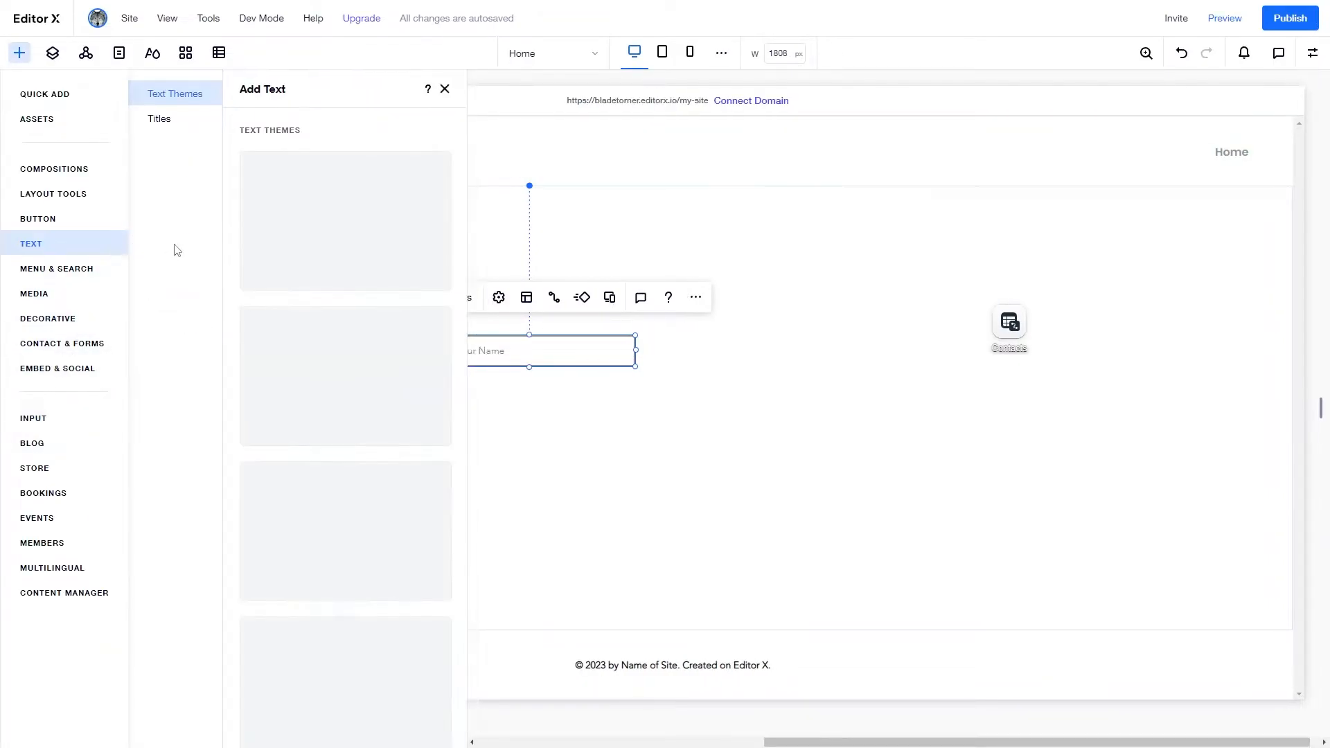
left_click_drag(292, 424, 501, 418)
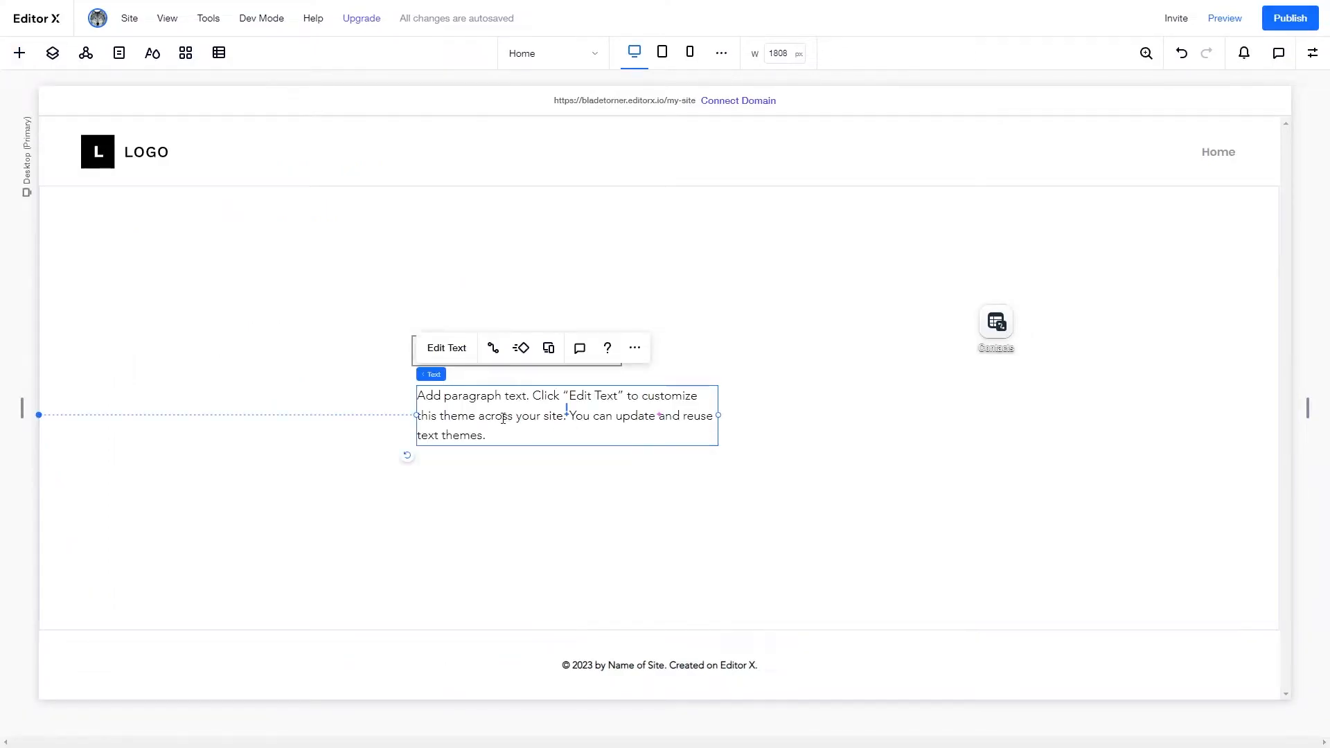
- Change the paragraph to 'Your full name' and move it above the input
double_click(501, 417)
type("Your full name")
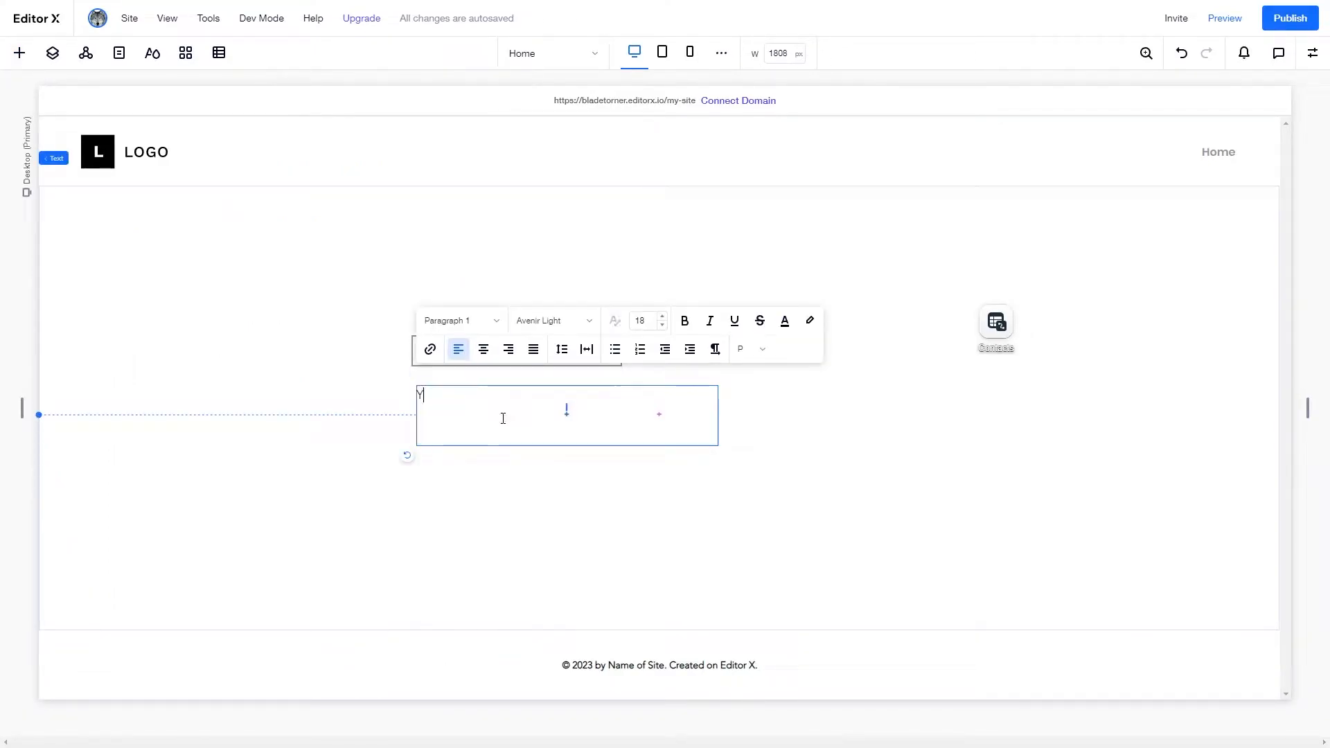
left_click(545, 535)
left_click_drag(471, 414, 465, 320)
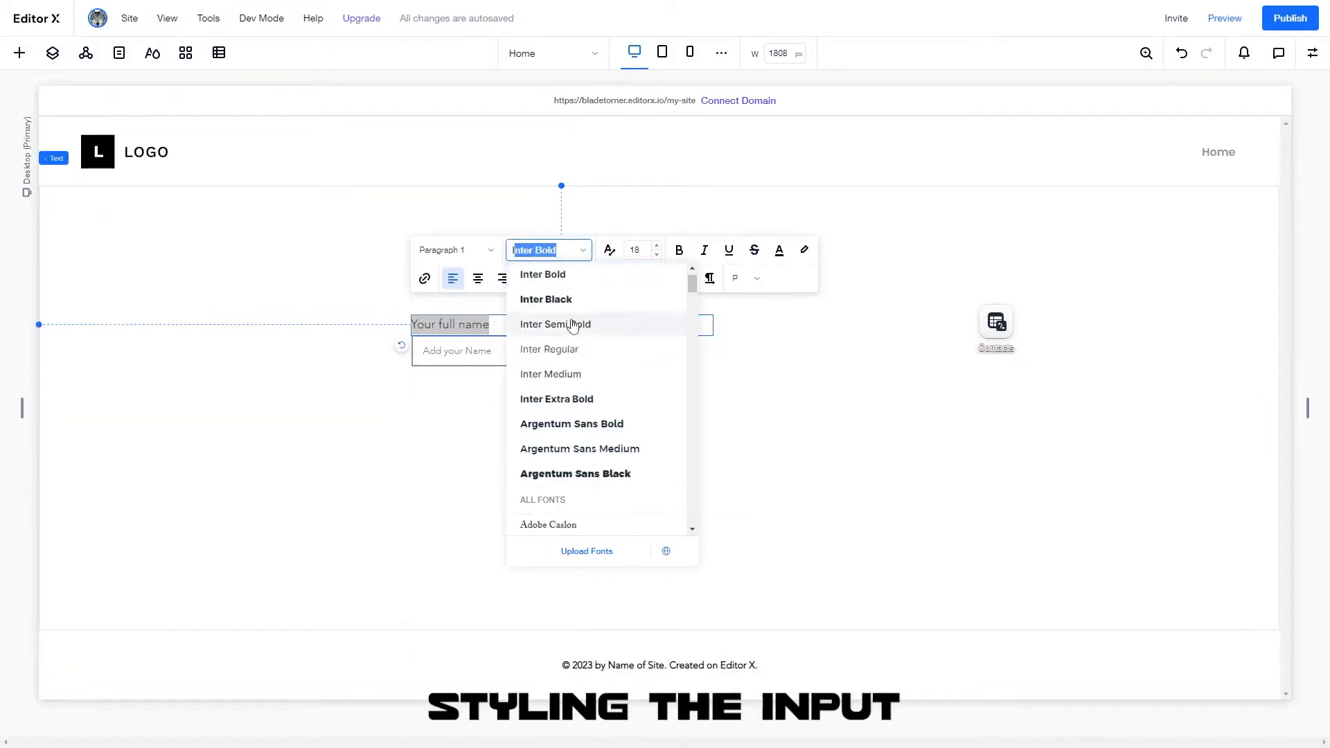
scroll(579, 321, "down", 3)
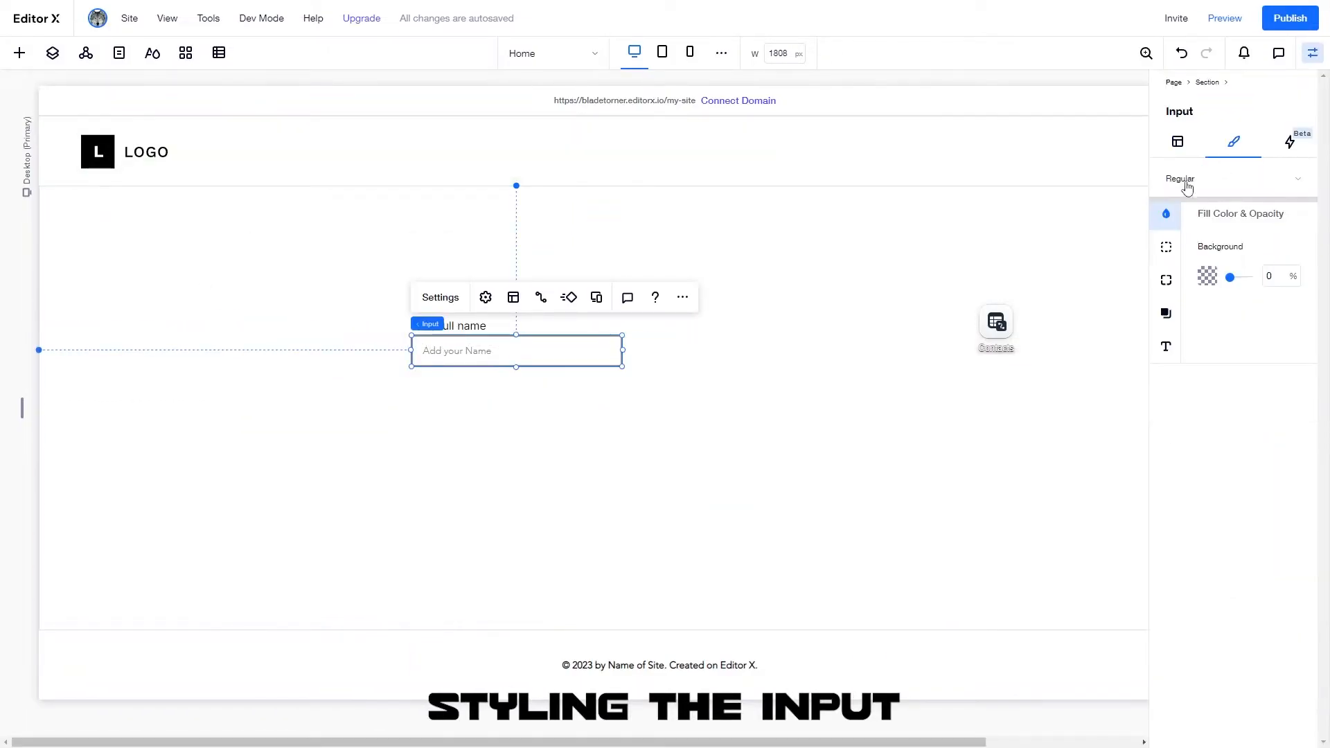
- Lower the opacity of the name input's fill colour
left_click(1166, 247)
left_click(1166, 213)
left_click(1207, 275)
left_click_drag(1252, 277, 1236, 282)
left_click(1166, 280)
- Make the name input's placeholder text colour dark
left_click(1166, 347)
left_click(1290, 280)
left_click(1302, 432)
left_click(1308, 297)
left_click(1291, 322)
left_click(1309, 339)
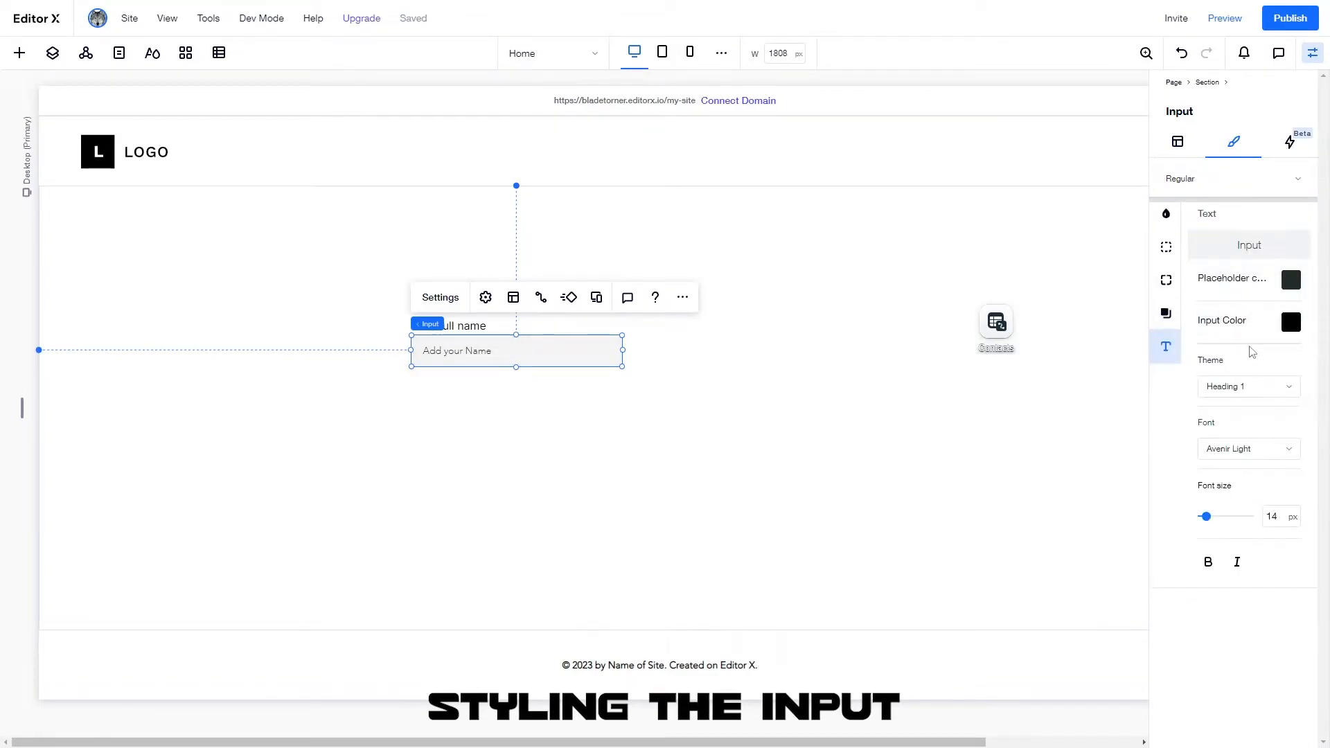
left_click(1291, 280)
left_click(570, 345)
left_click(444, 297)
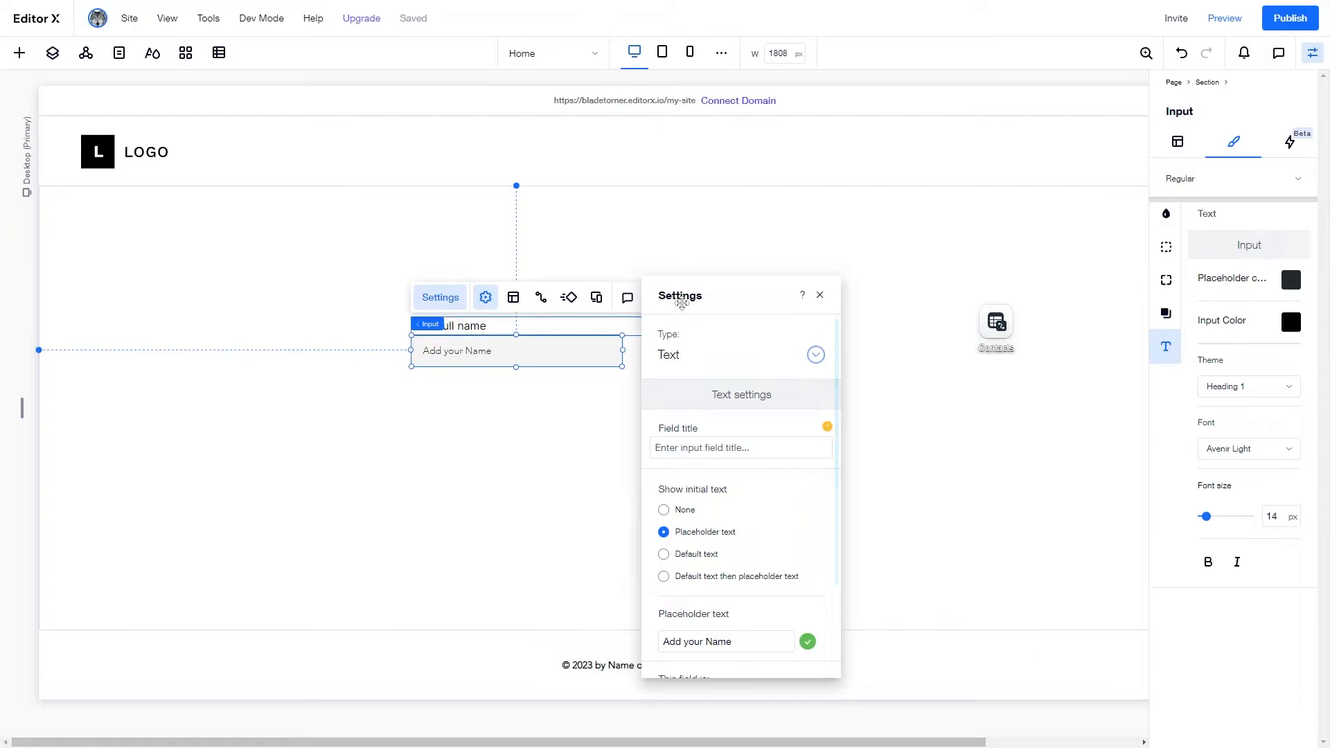
- Clear the name input's placeholder text so the field appears blank
left_click_drag(681, 303, 786, 234)
scroll(828, 457, "down", 2)
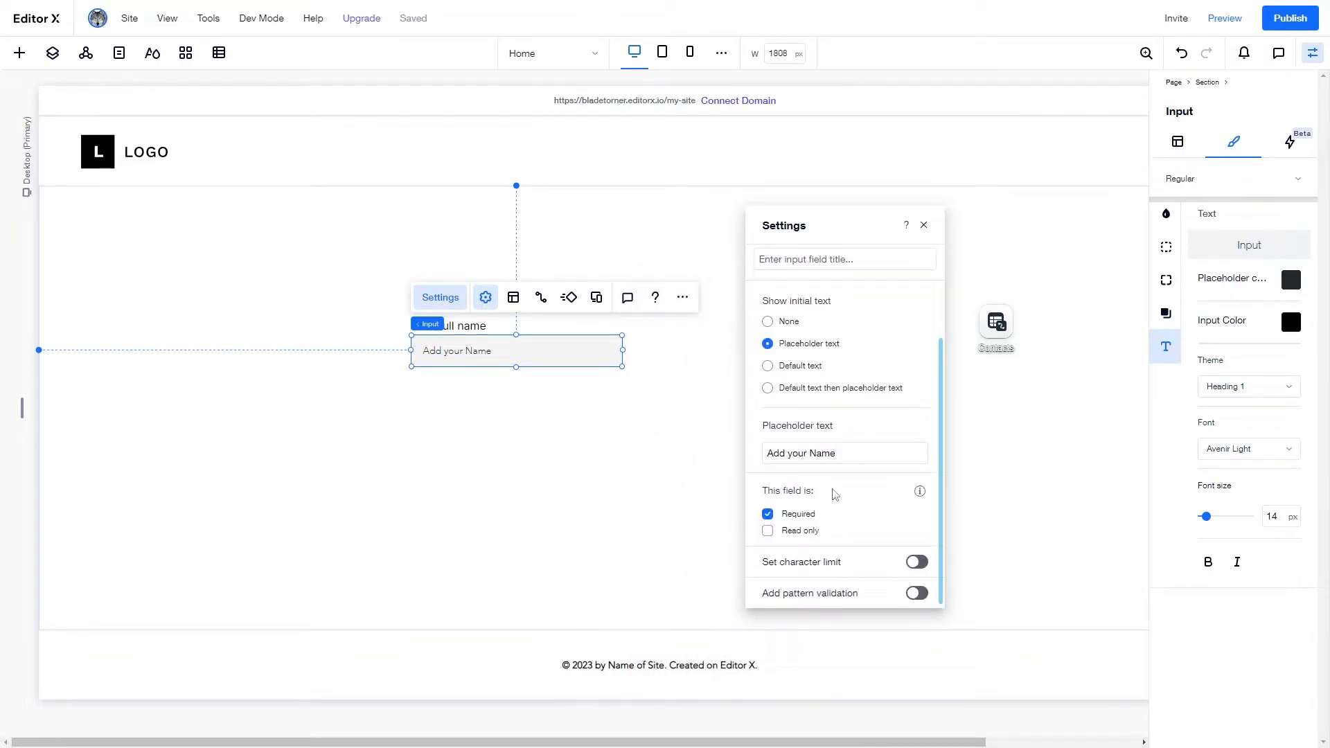
left_click(827, 454)
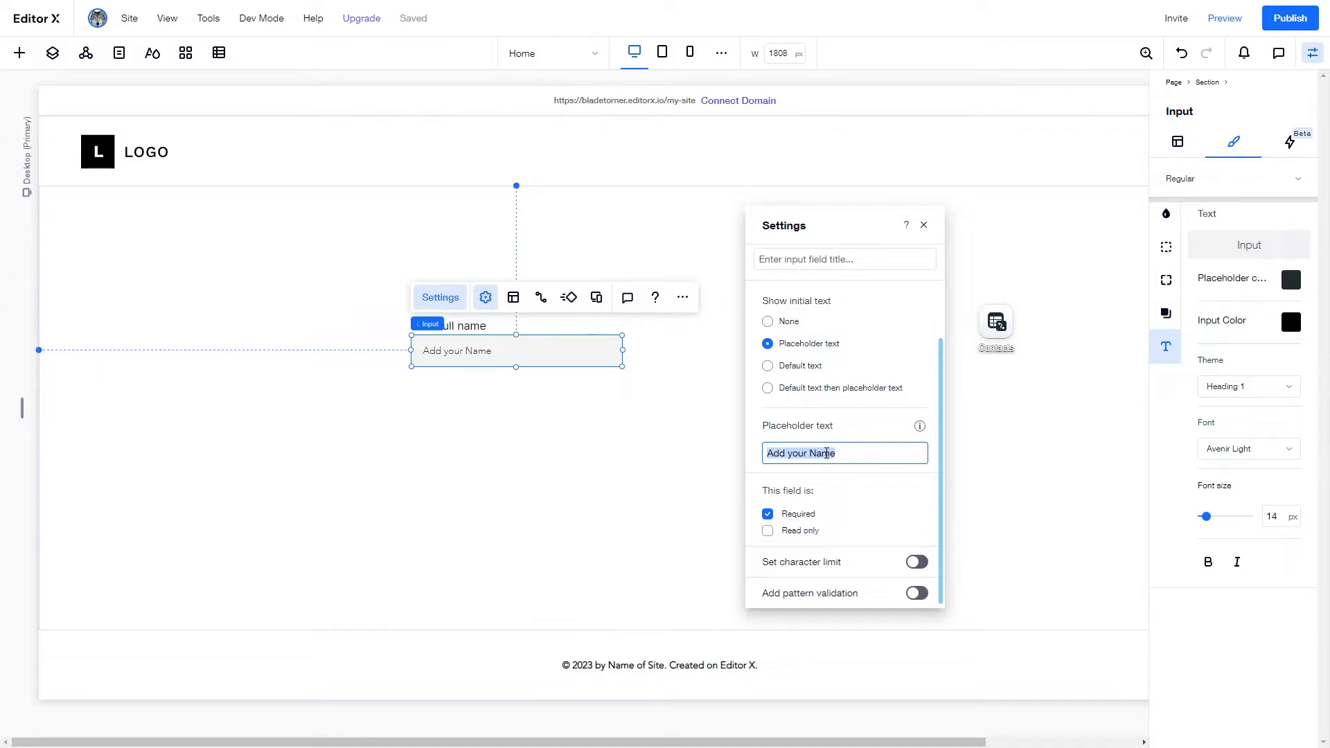
type("Full")
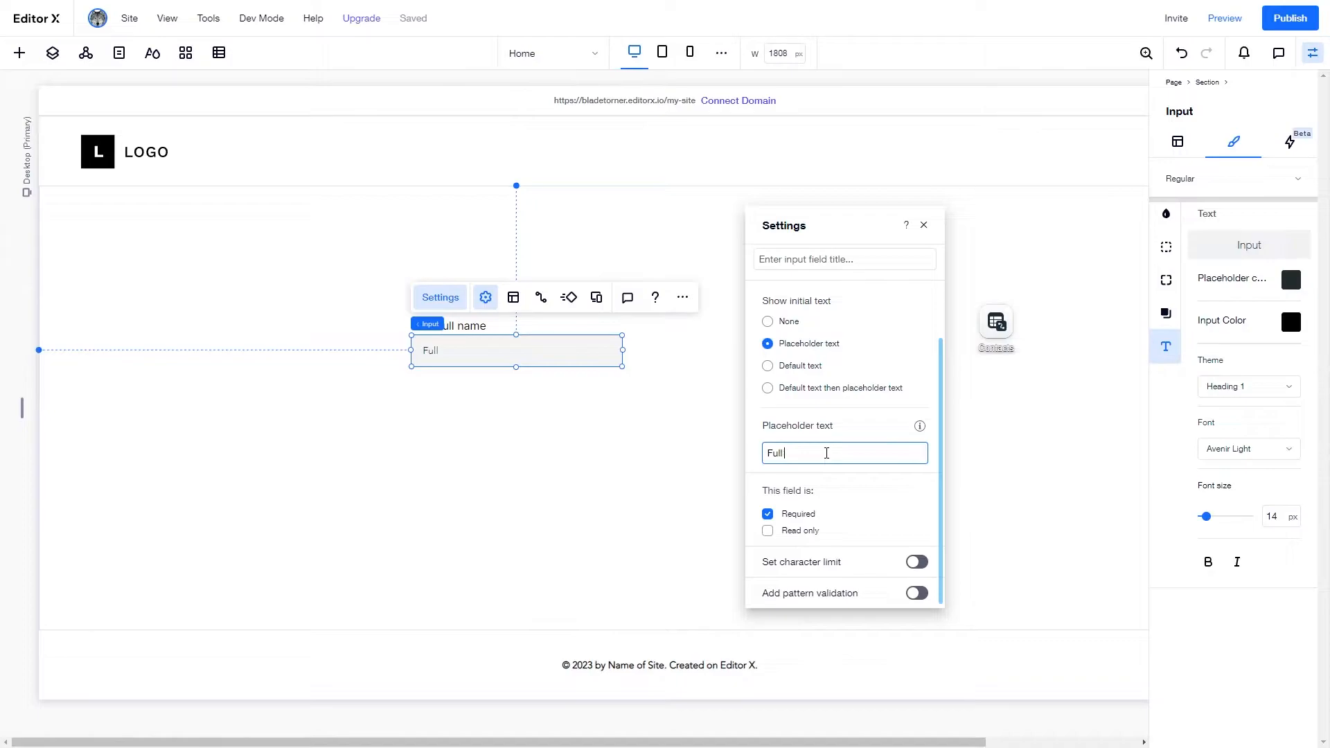
type(" name...")
key("Return")
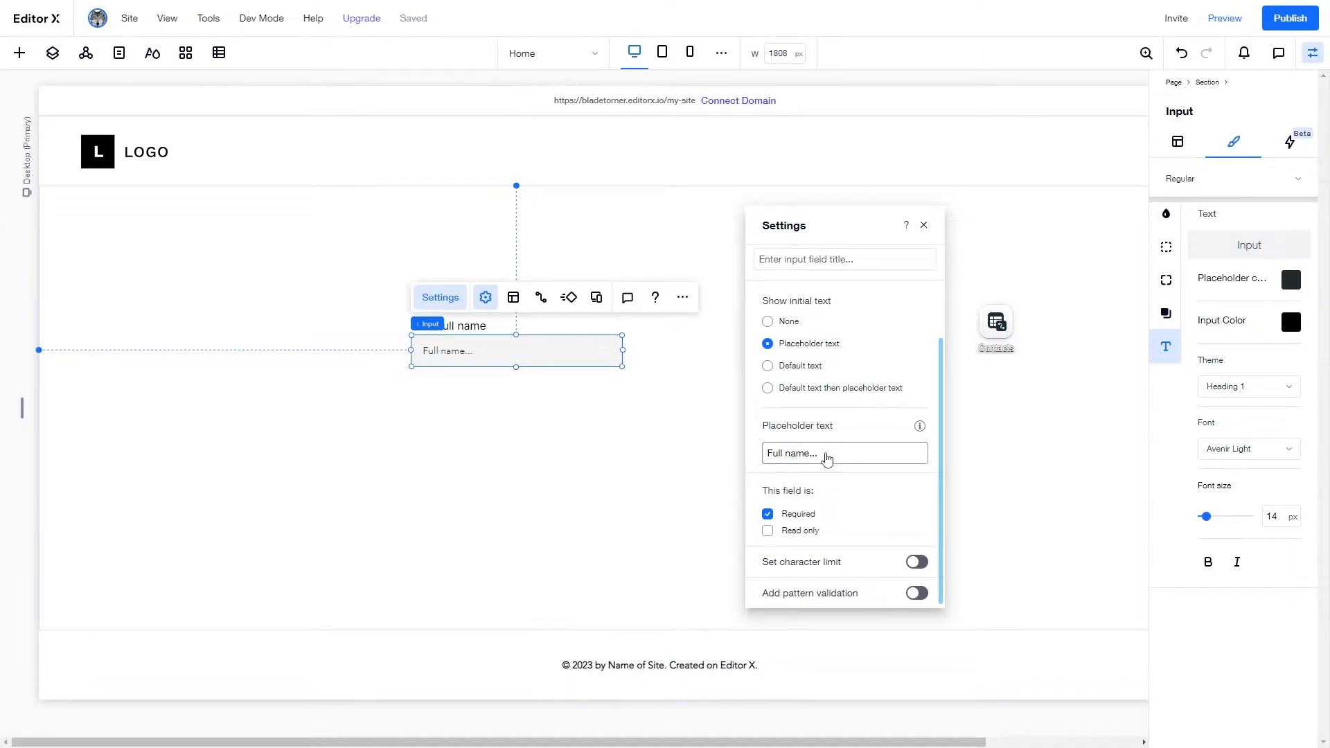
left_click(828, 447)
key("ctrl+a")
key("BackSpace")
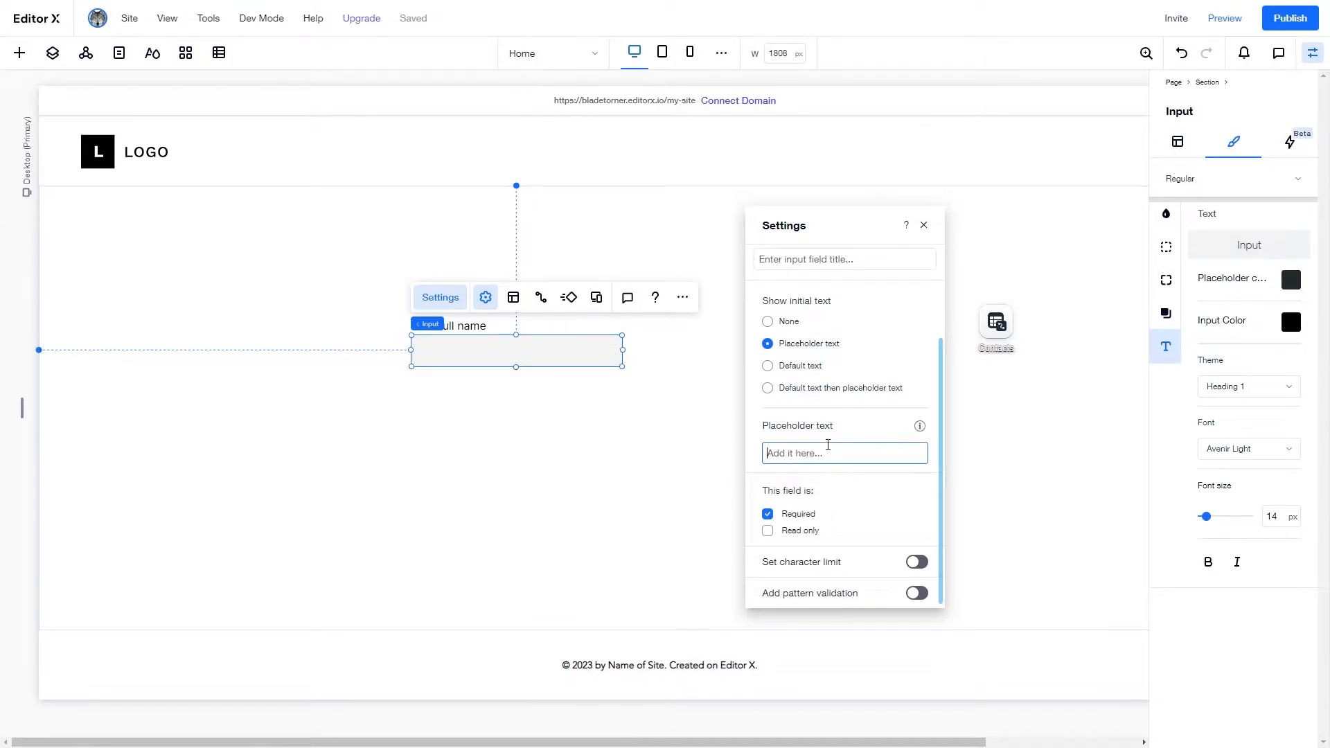
left_click(665, 424)
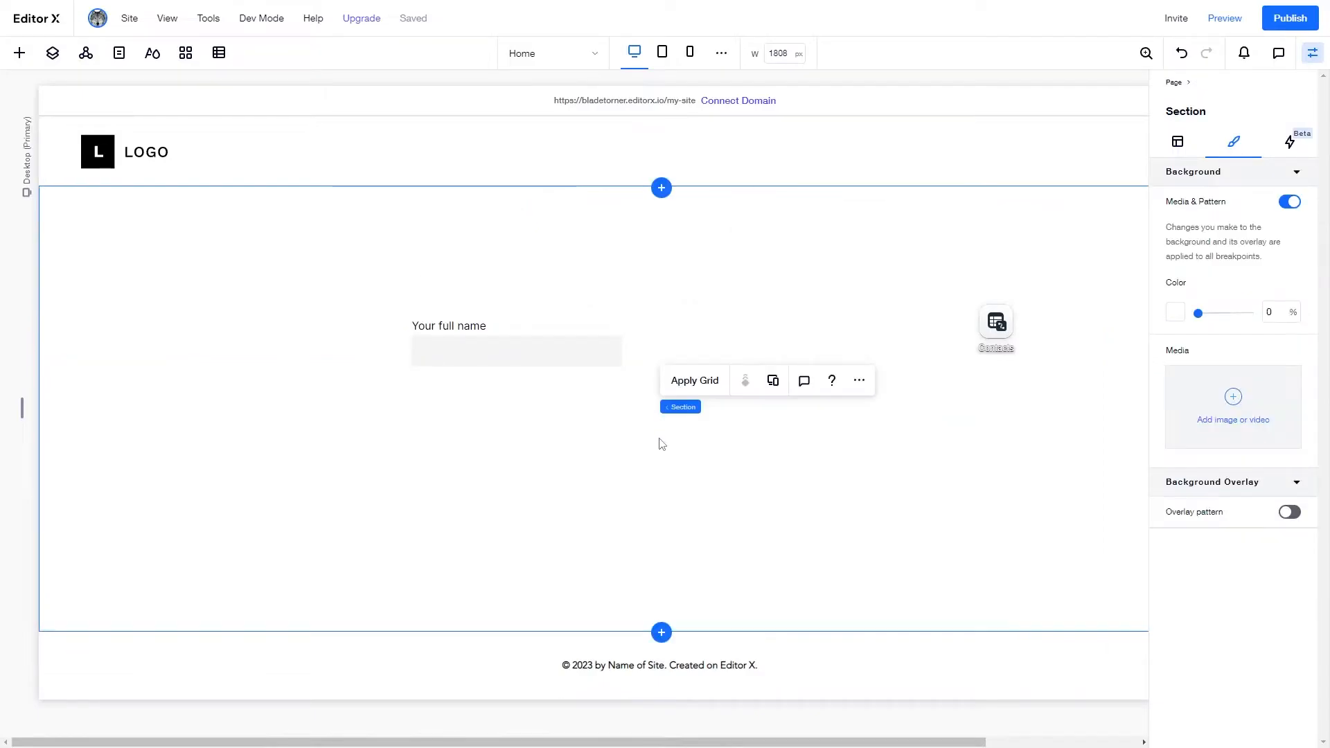
- Duplicate the name input with Ctrl+D
left_click(555, 344)
left_click(440, 298)
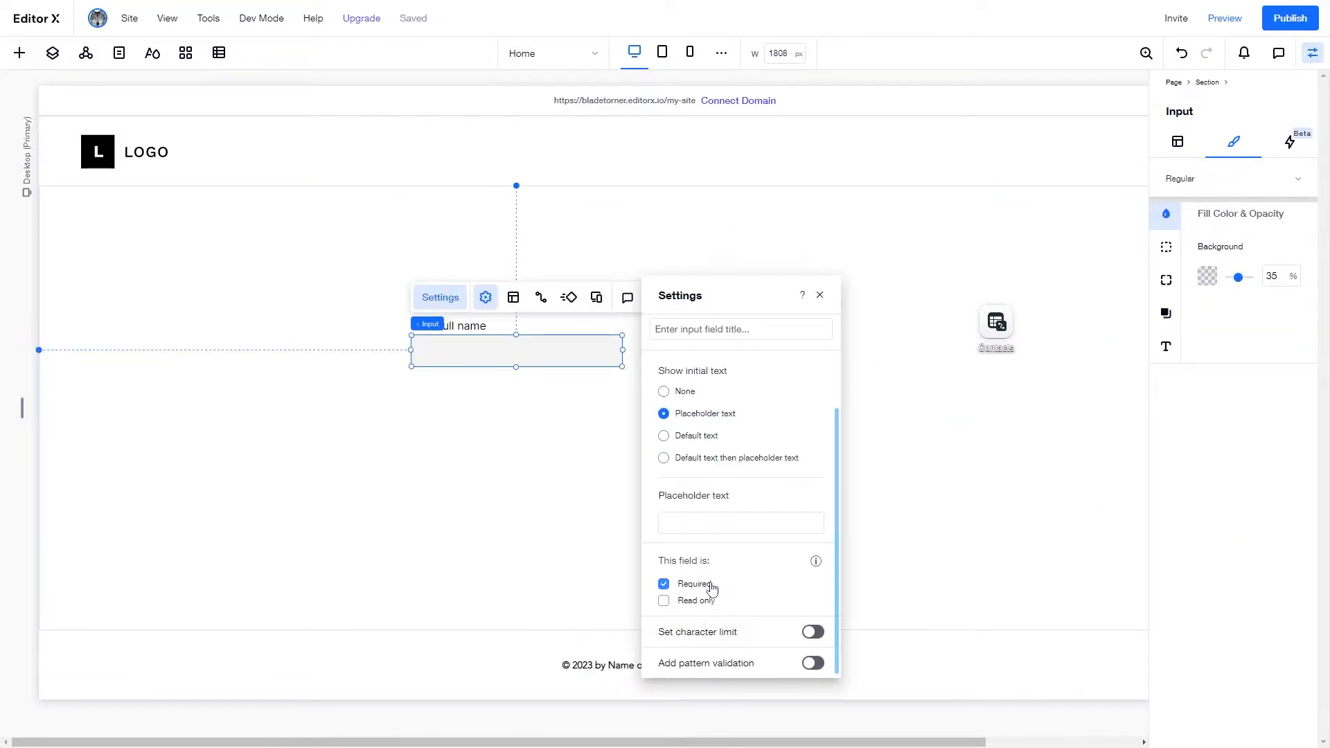
left_click(820, 295)
left_click(612, 404)
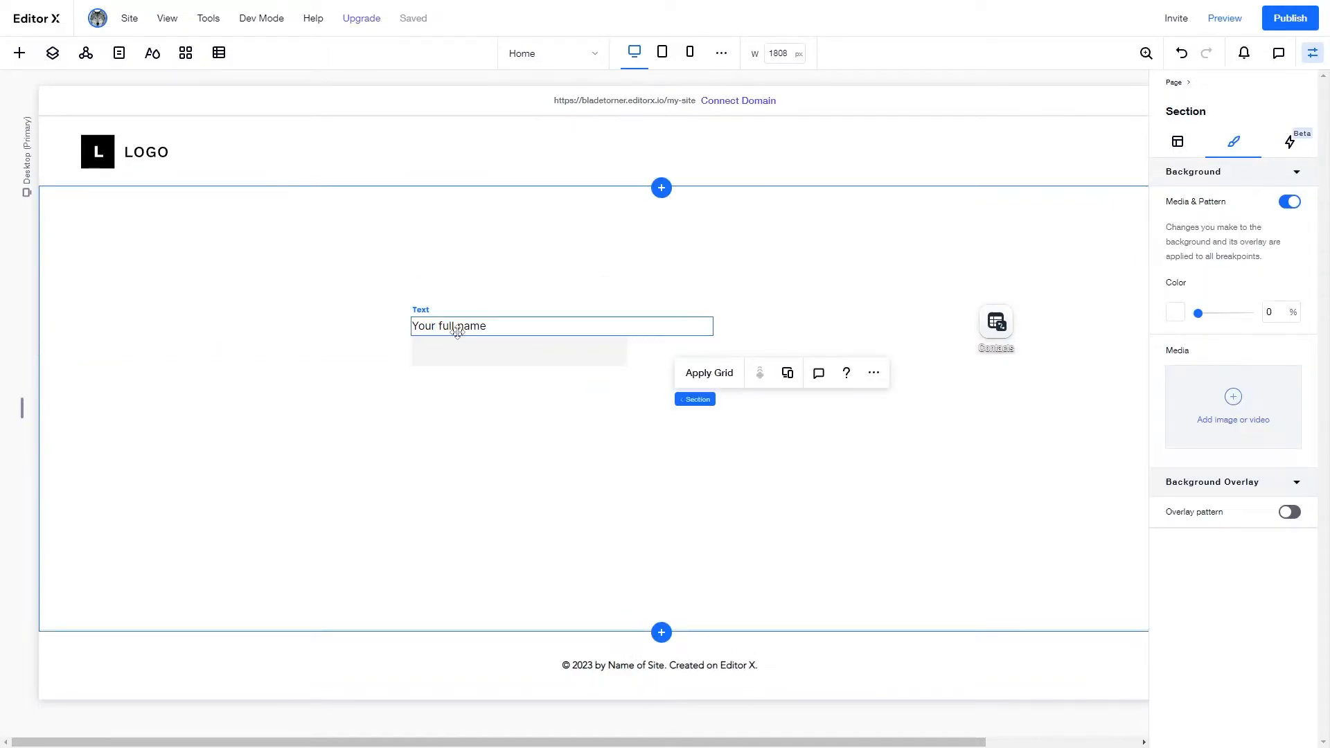
left_click(467, 361)
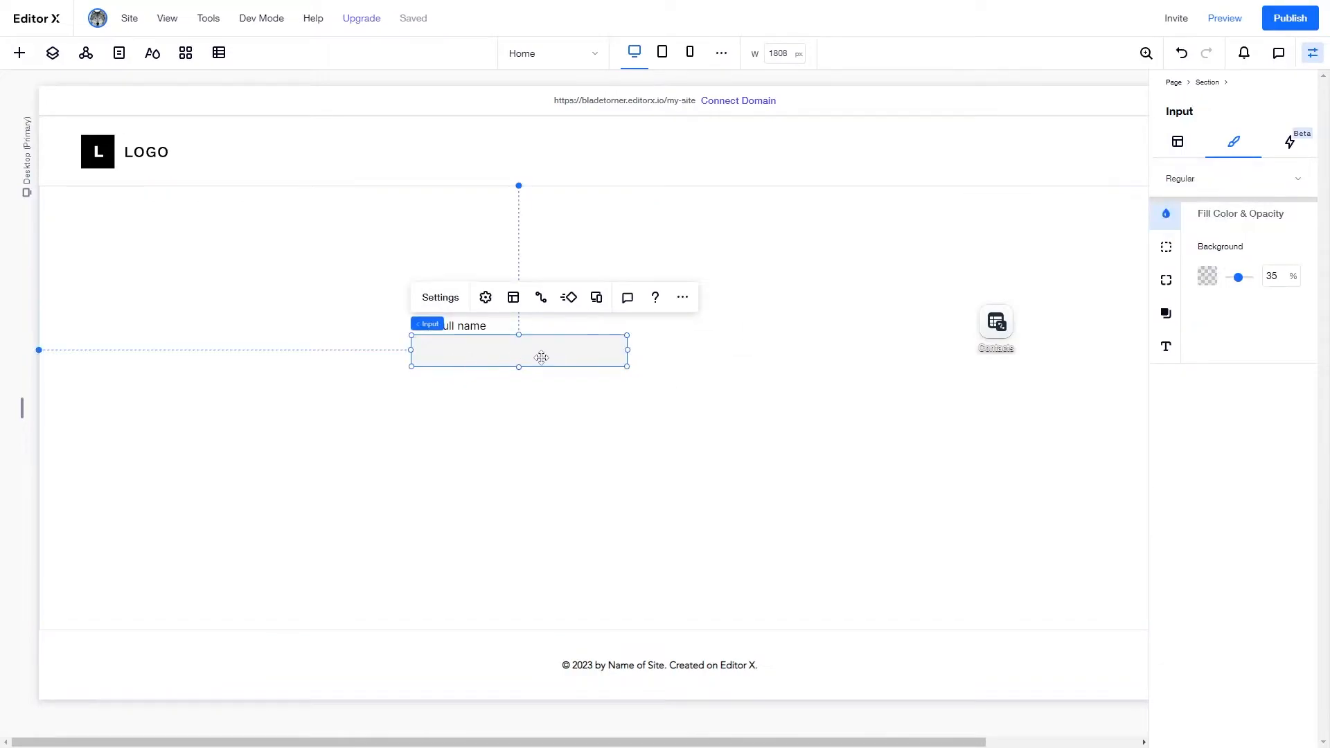
key("ctrl+d")
- Move the copied input right of the name field and set its type to Email
left_click_drag(510, 361, 687, 344)
left_click(678, 298)
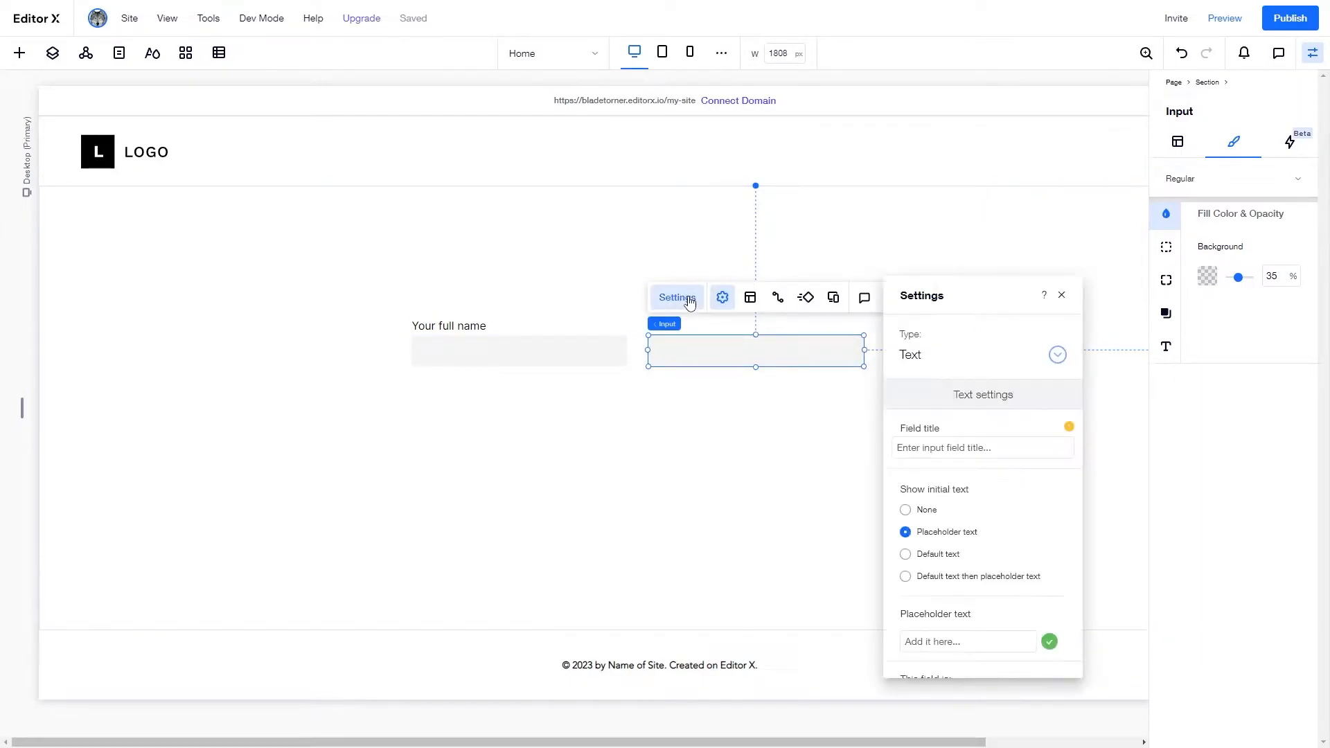
left_click(913, 355)
left_click(928, 429)
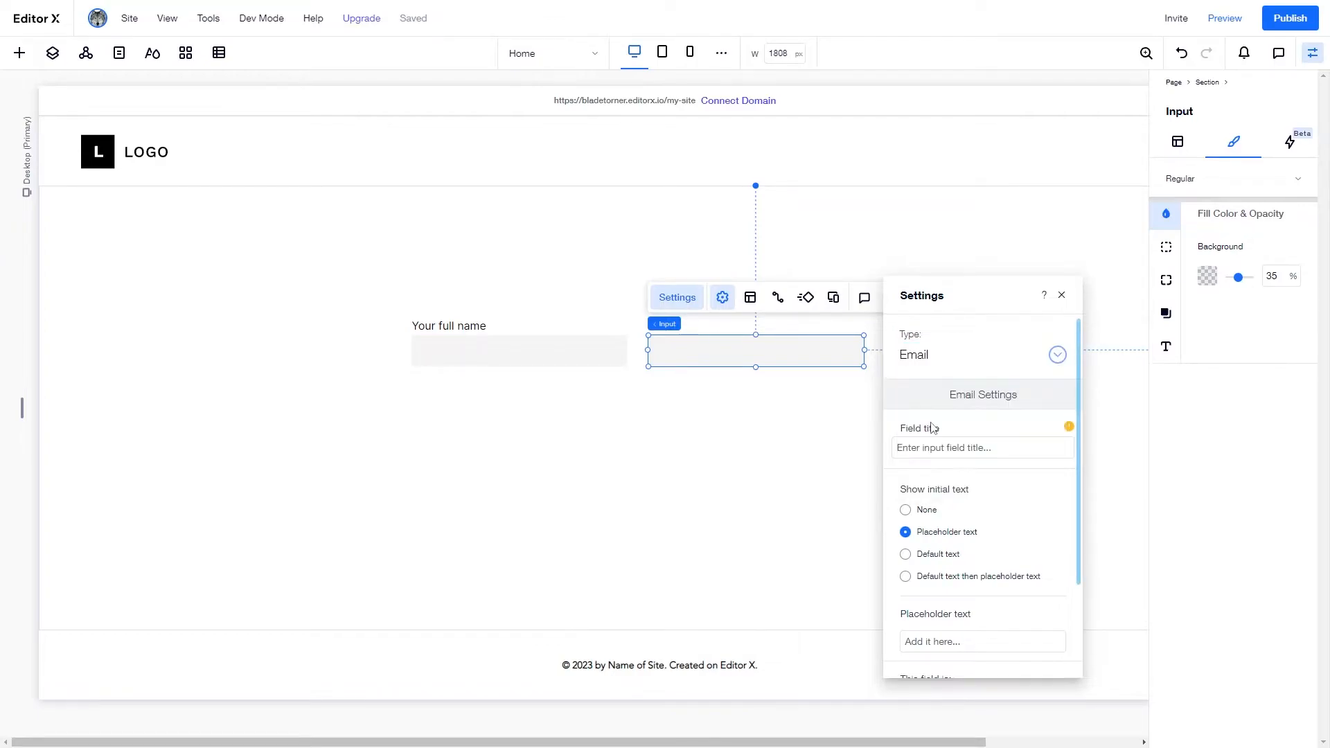
scroll(956, 430, "down", 2)
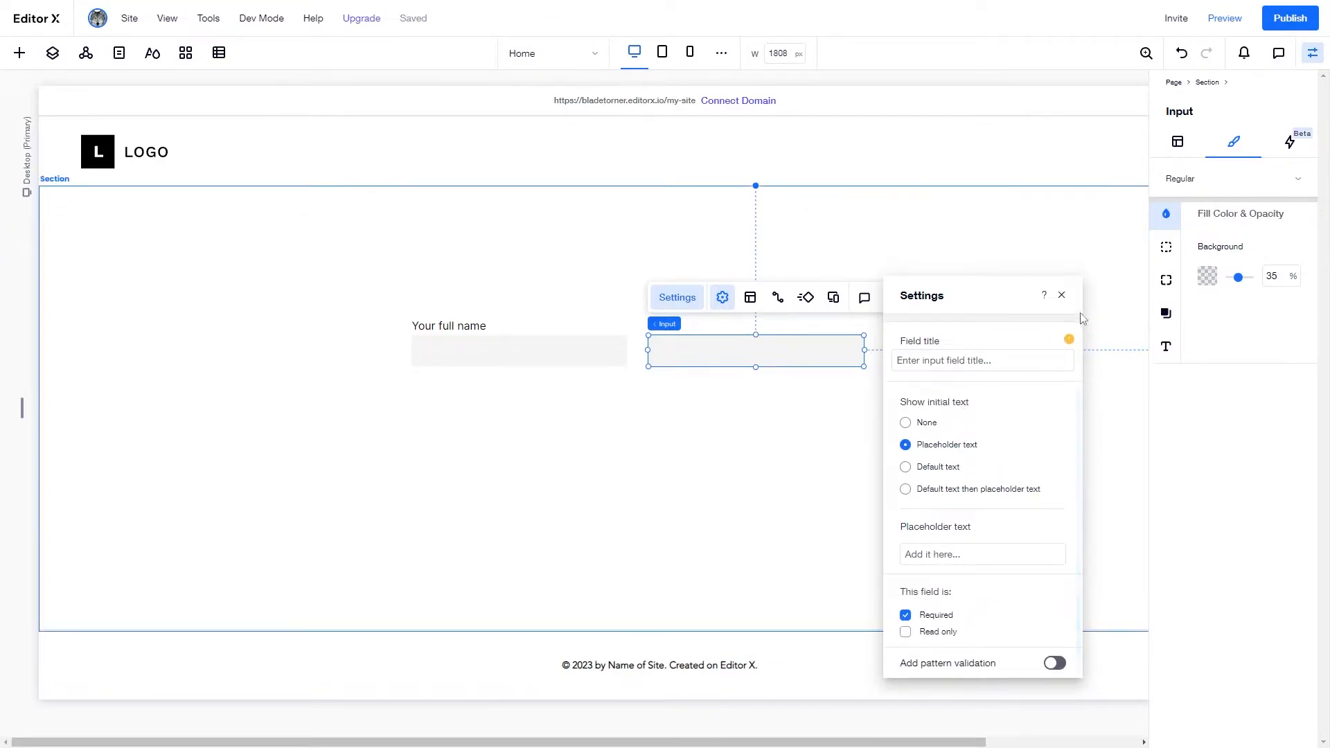
left_click(1061, 295)
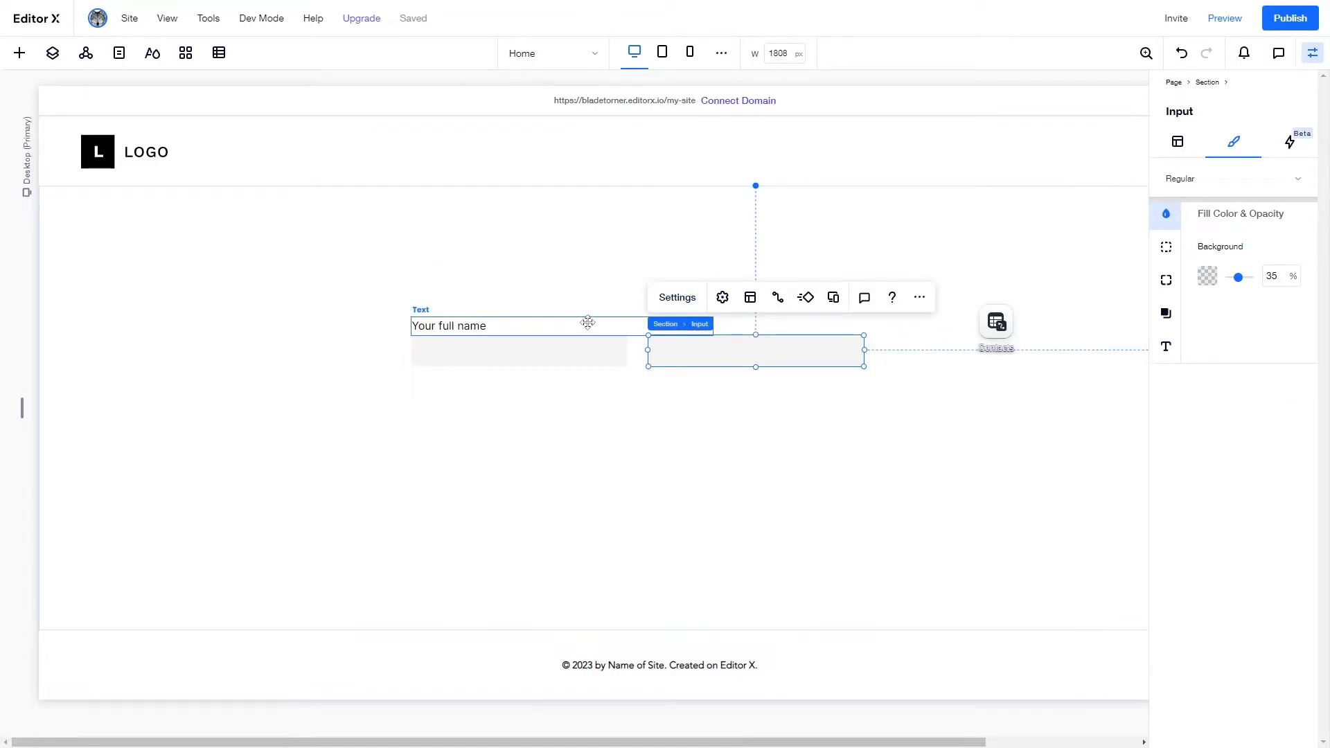
- Copy the 'Your full name' label above the email input and change it to 'Your email'
left_click(584, 325)
left_click_drag(714, 325, 623, 332)
key("ctrl+d")
left_click_drag(464, 340, 681, 329)
double_click(682, 328)
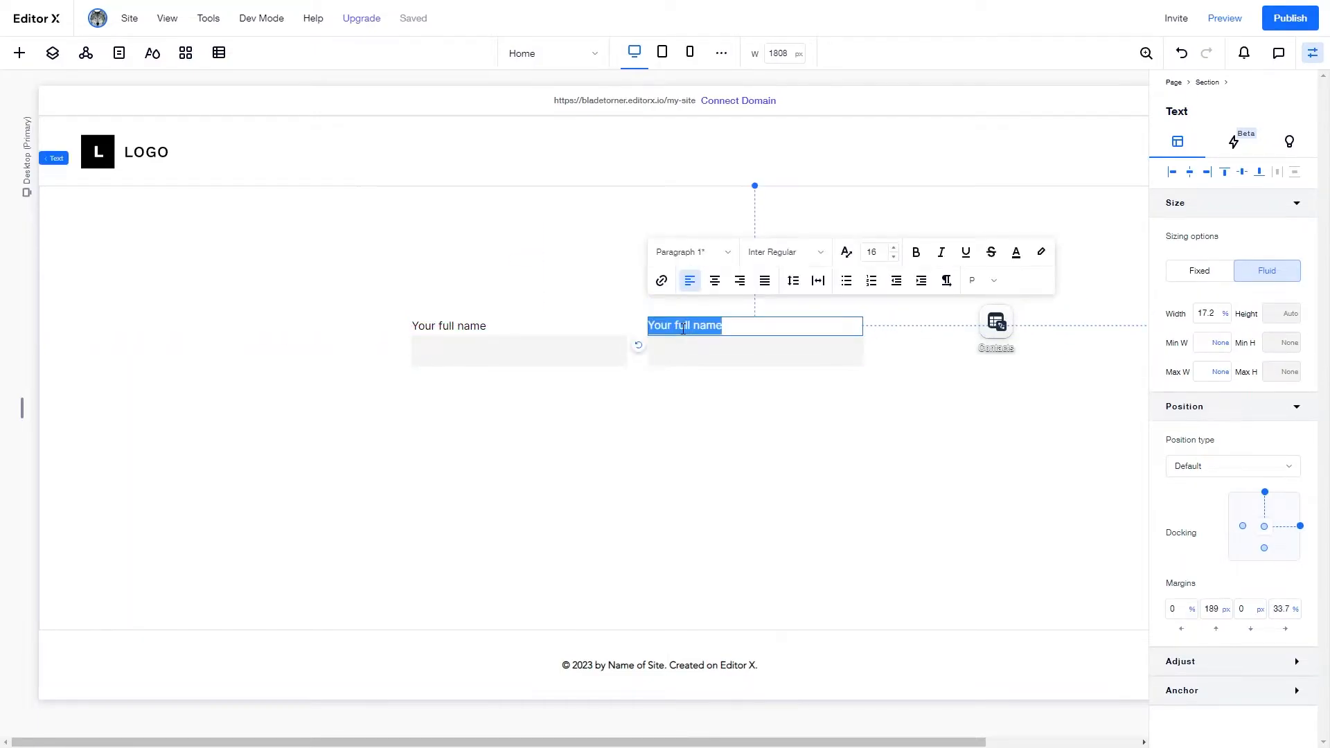
type("Your email")
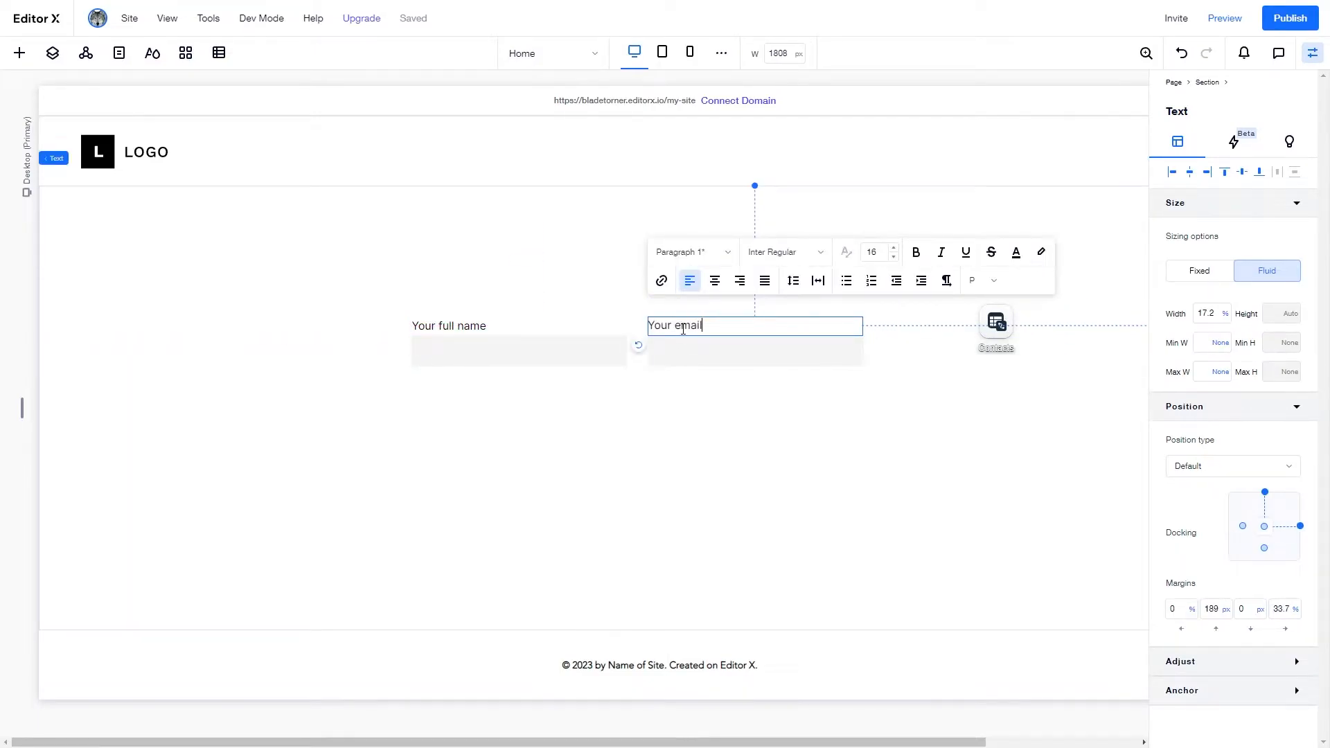
left_click(236, 338)
left_click(19, 54)
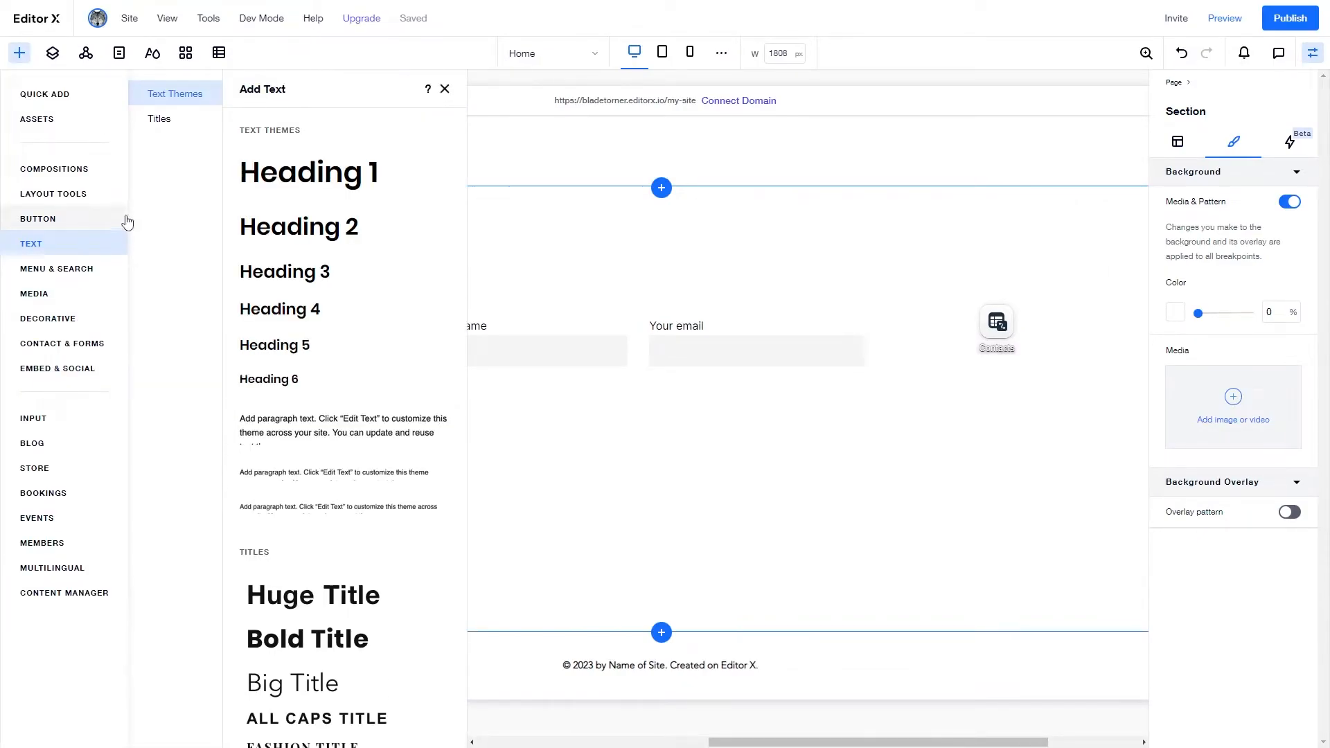
- Place the 'What's the best flavor?' dropdown directly below the full name input
left_click(124, 419)
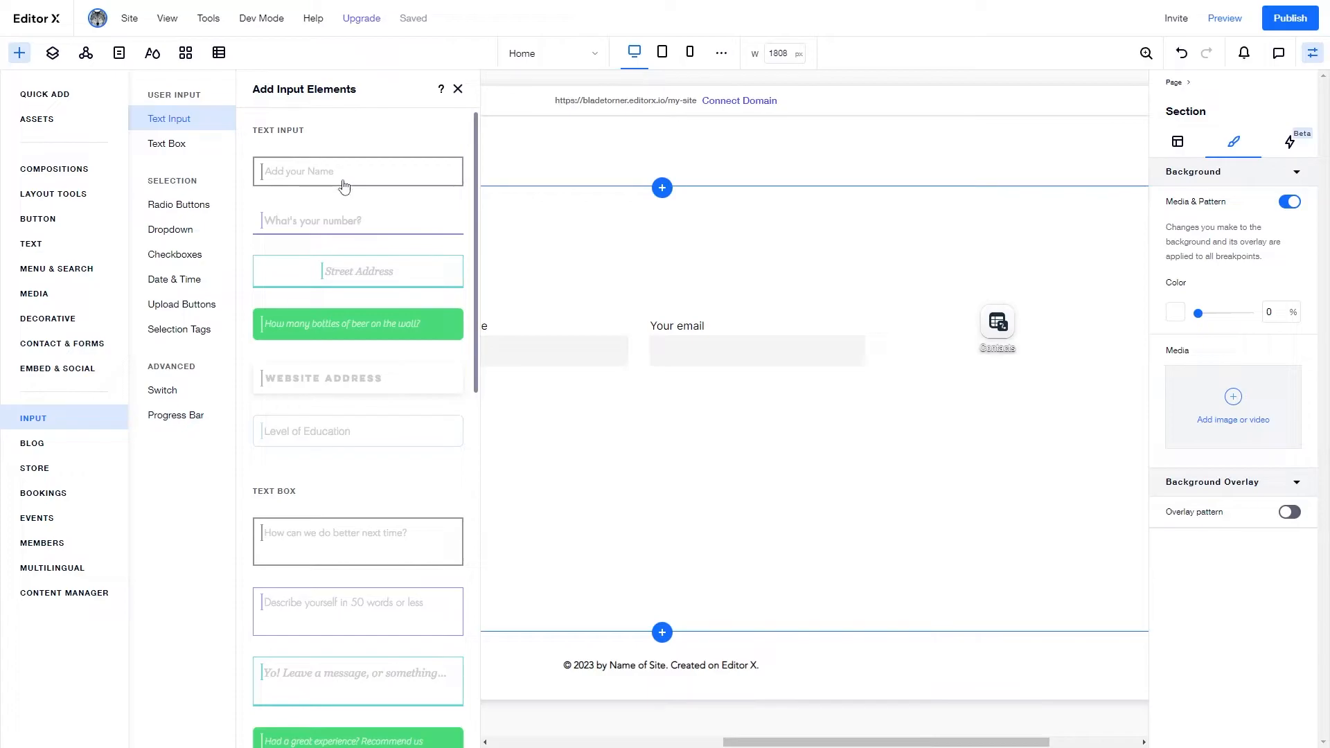
scroll(339, 219, "down", 2)
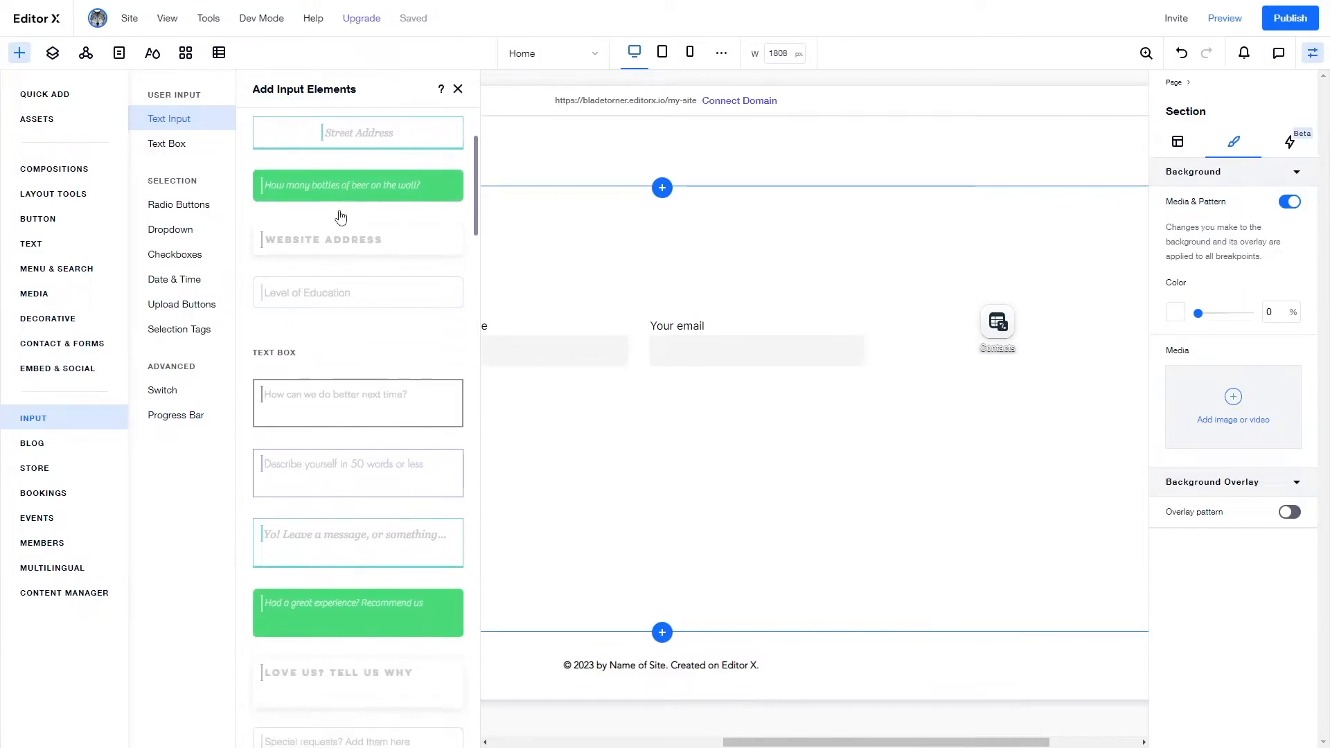
scroll(340, 219, "down", 2)
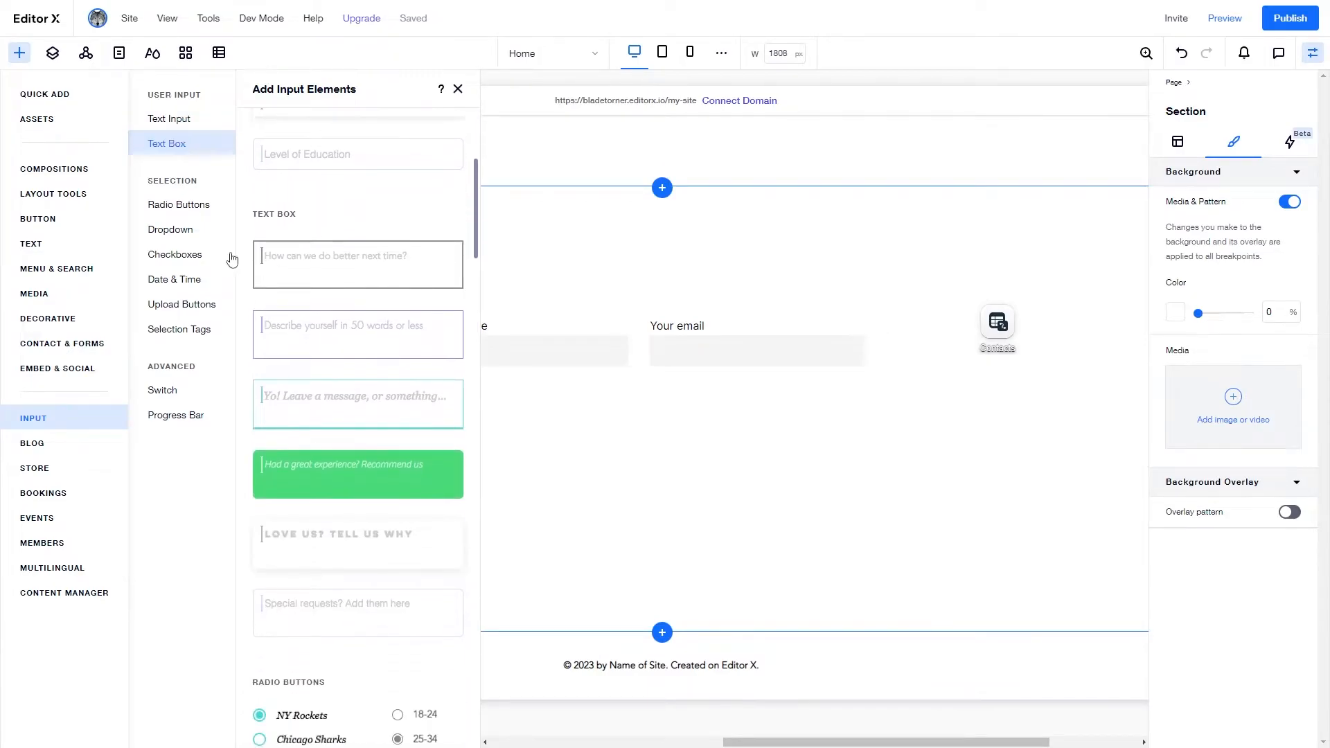
left_click(194, 233)
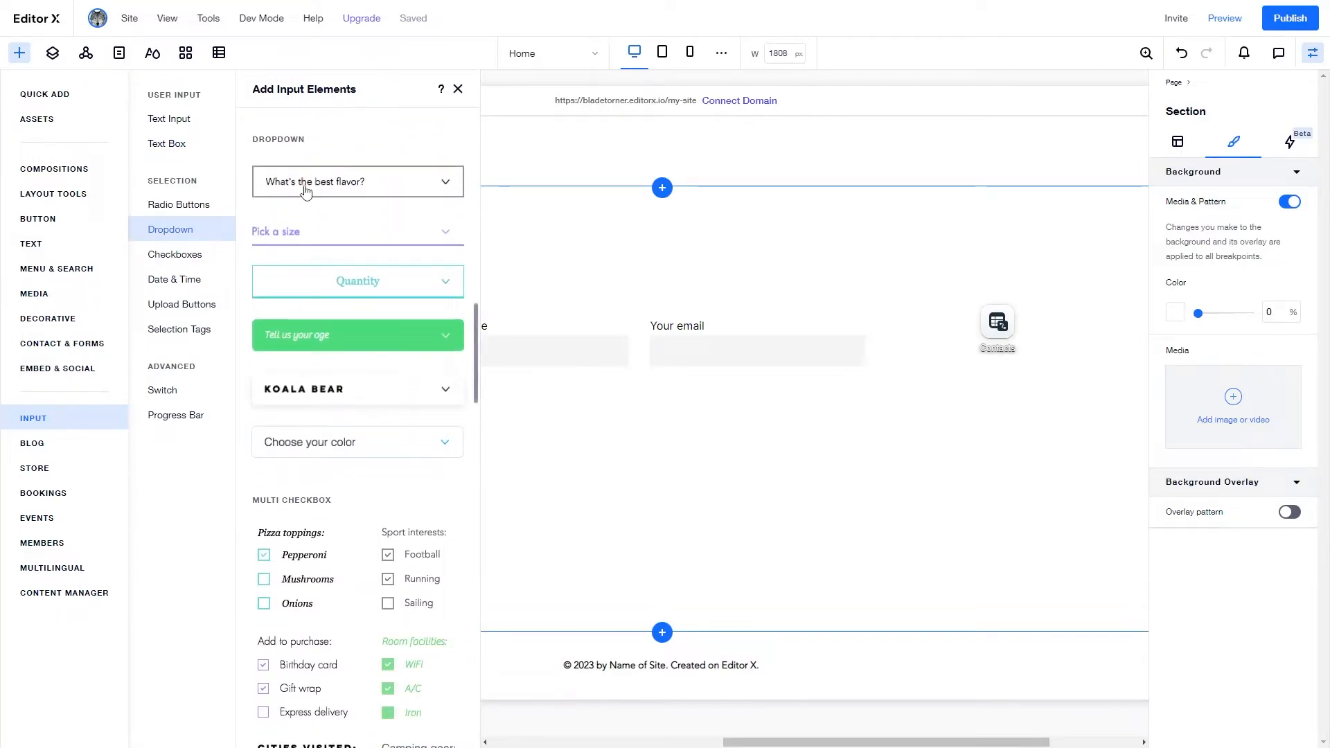
left_click_drag(305, 193, 464, 392)
left_click_drag(627, 393, 626, 392)
left_click(678, 391)
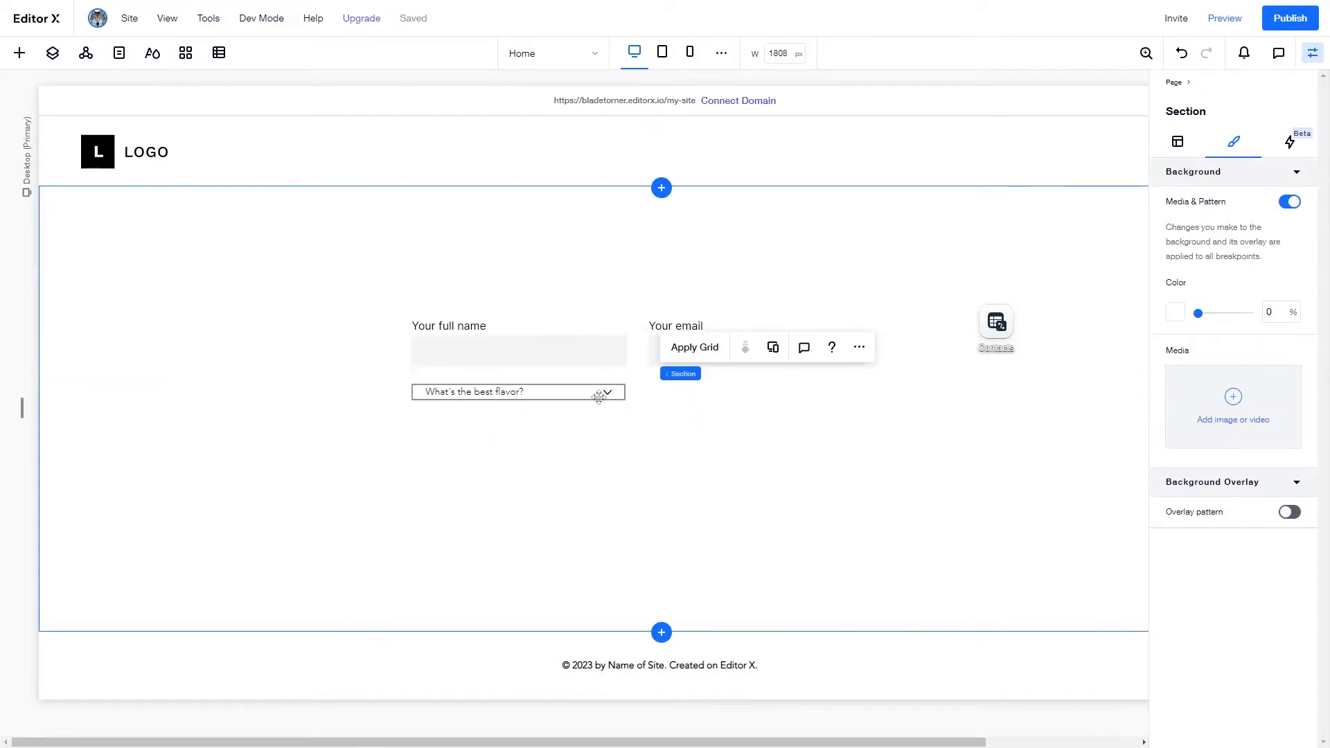
- Give the dropdown a 45 px minimum height and 17.4% width, aligned under the name field
left_click(592, 353)
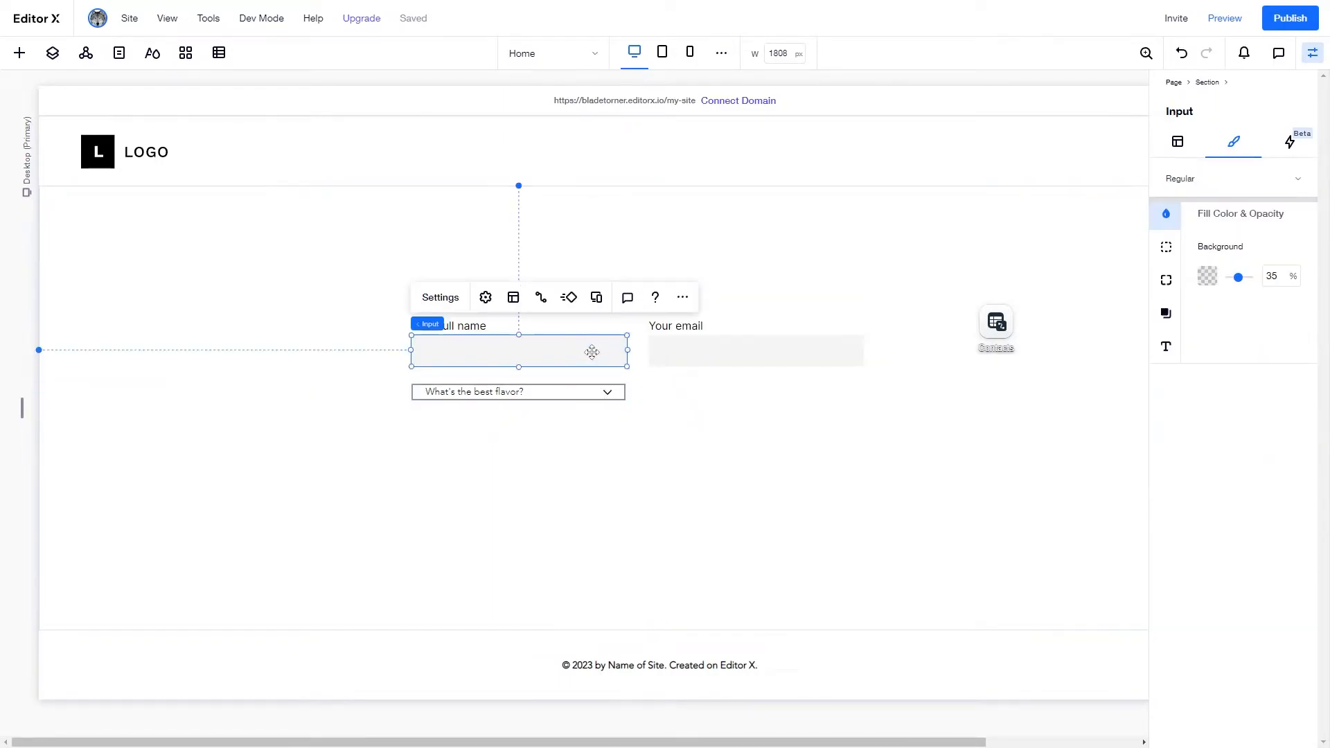
left_click(1178, 139)
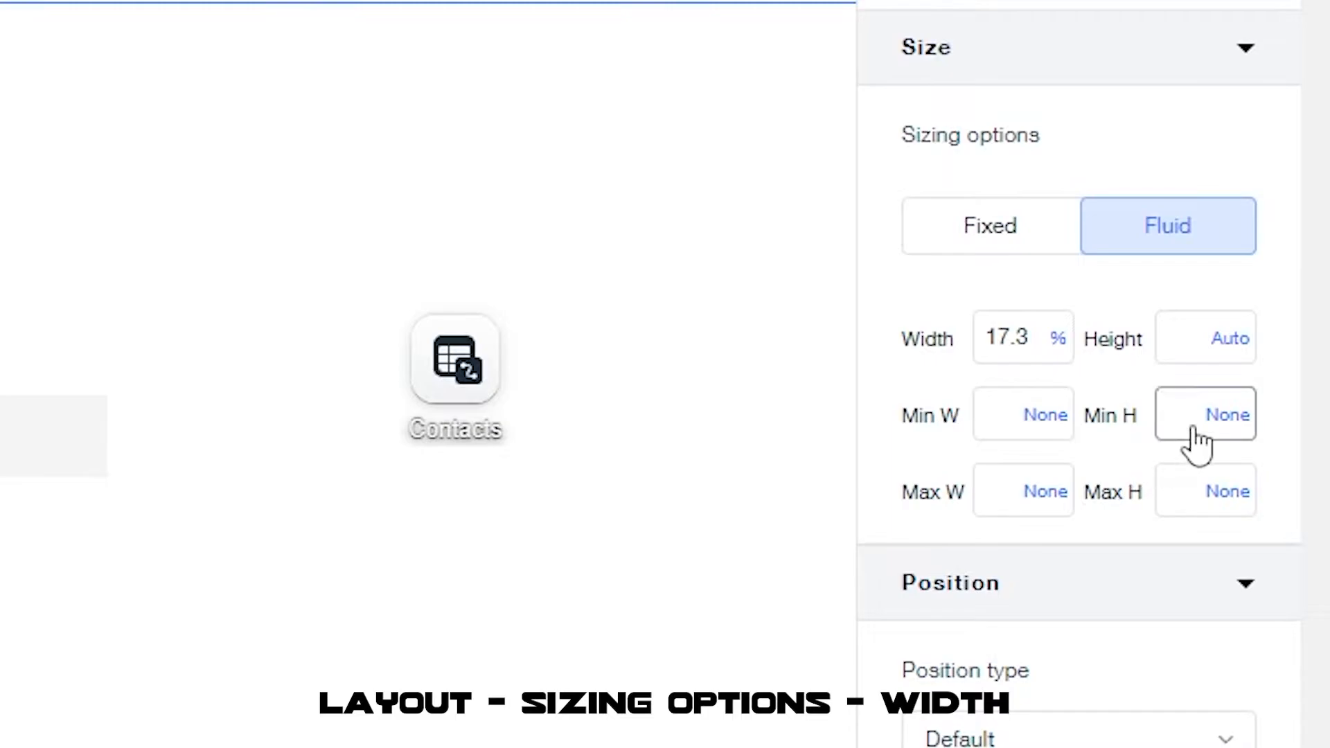
left_click(1196, 446)
type("45")
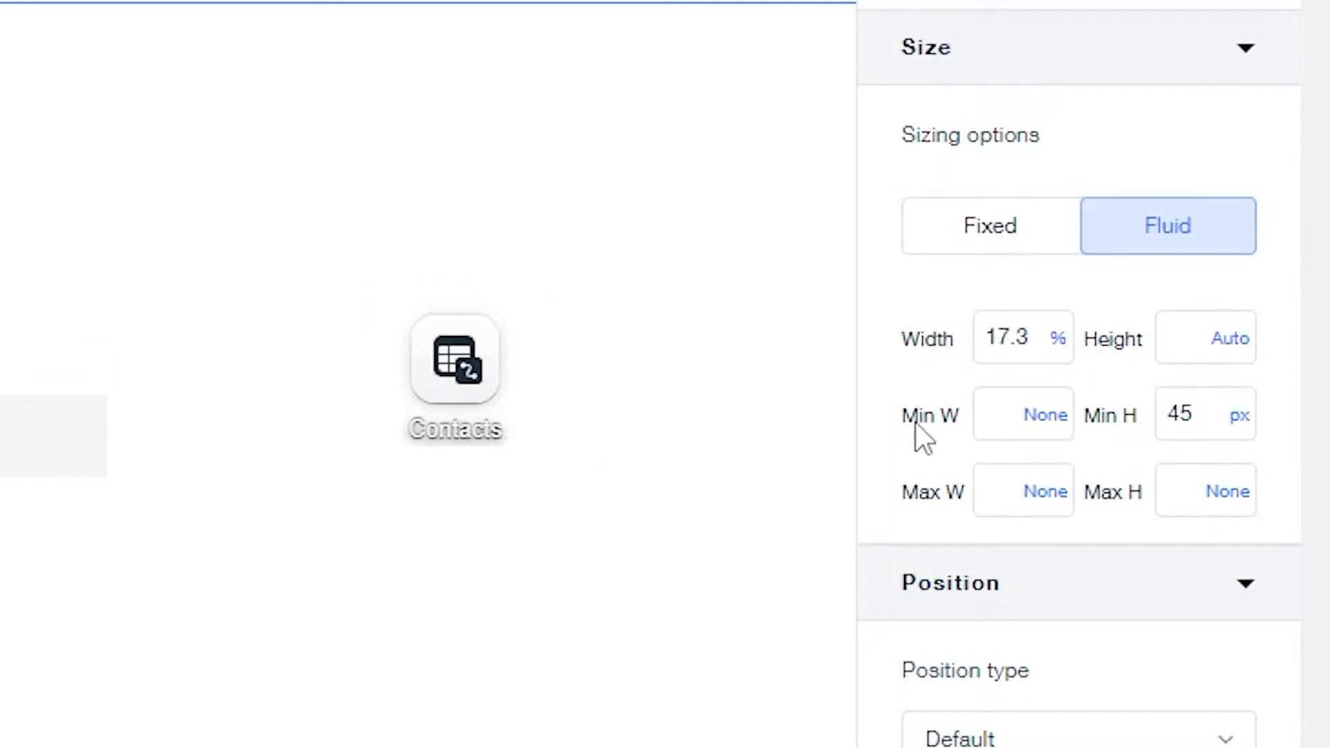
double_click(1013, 353)
type("17.4")
key("Return")
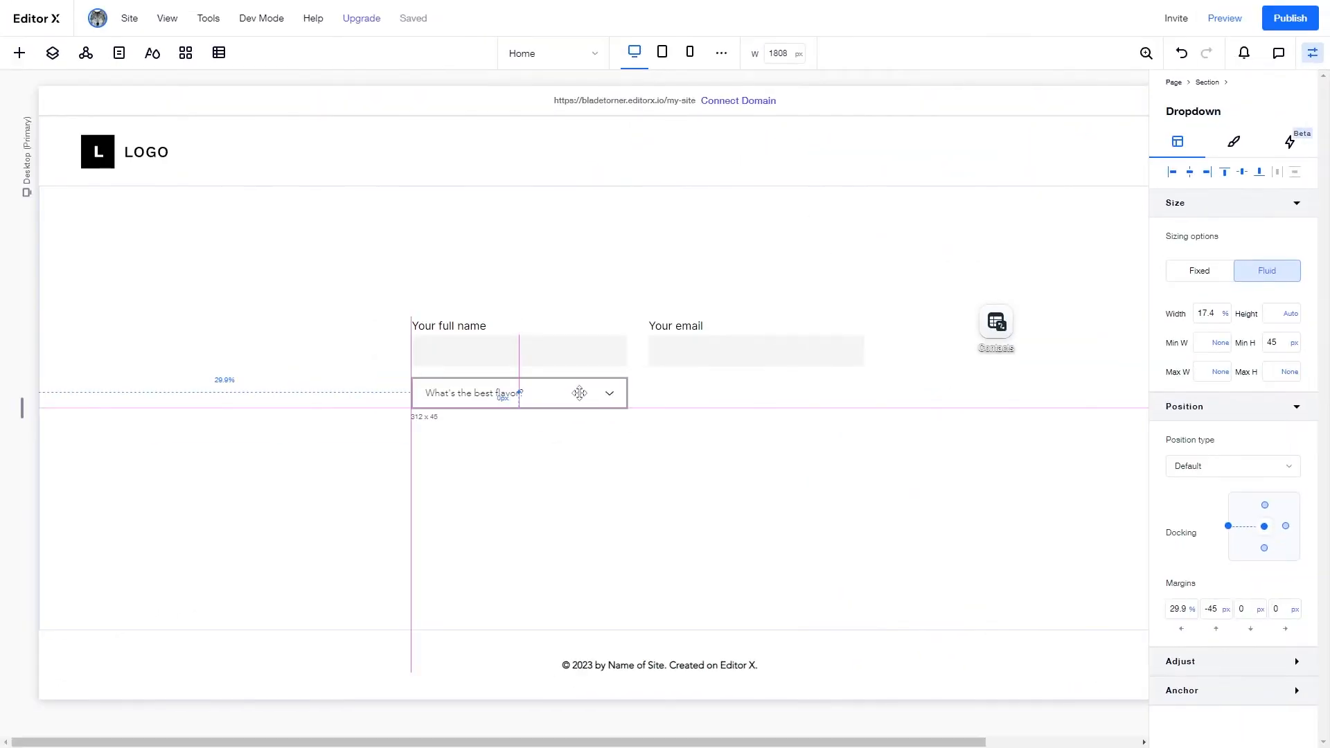
mouse_move(580, 393)
left_mouse_down()
mouse_move(564, 392)
mouse_move(566, 410)
left_mouse_up()
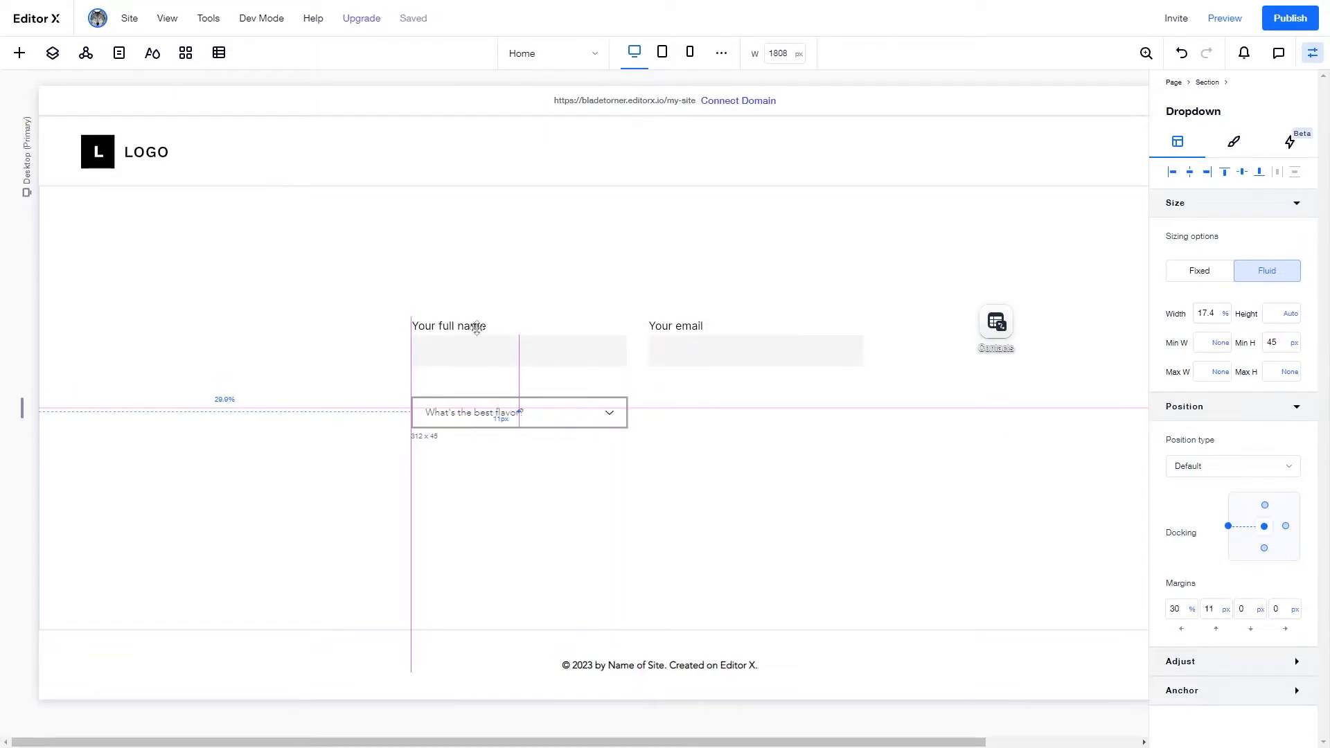
- Duplicate the 'Your full name' label above the dropdown and retype it as 'What are you interested in?'
left_click(469, 327)
left_click_drag(470, 327, 461, 387)
double_click(460, 385)
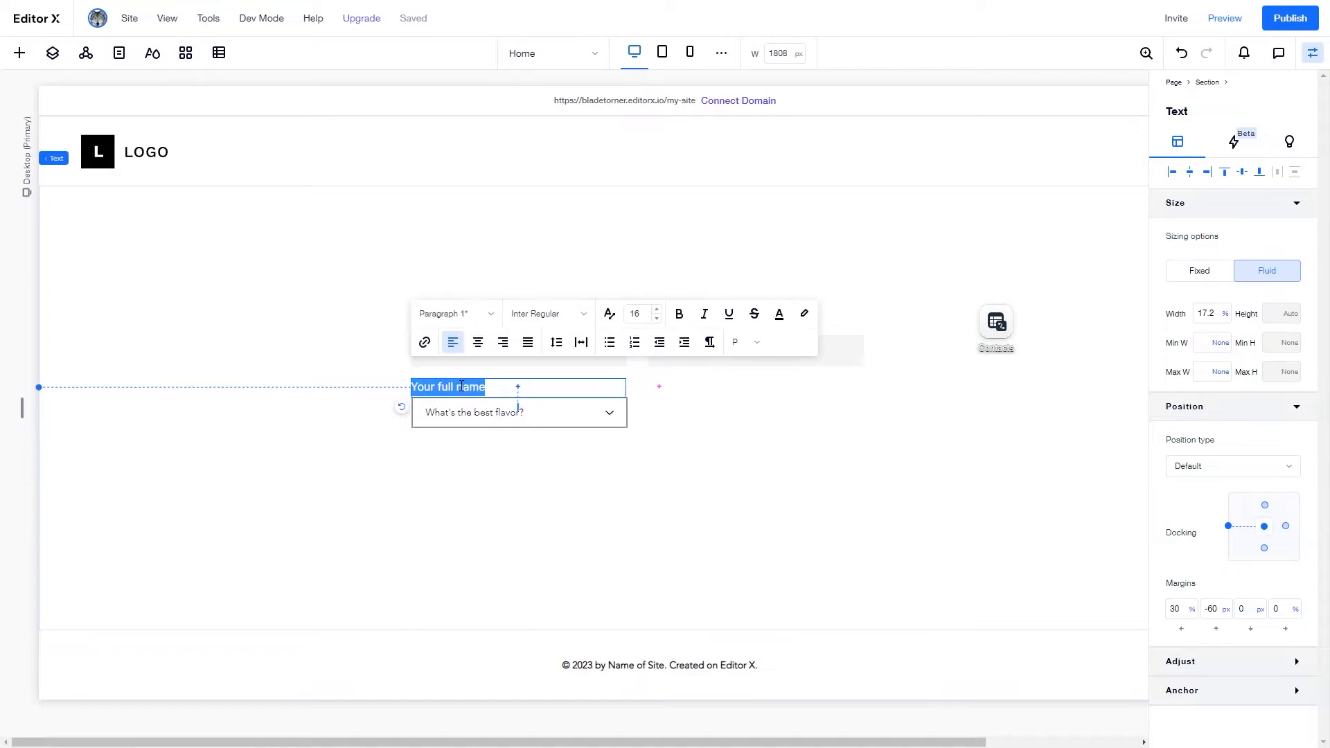
type("What are you interested in?")
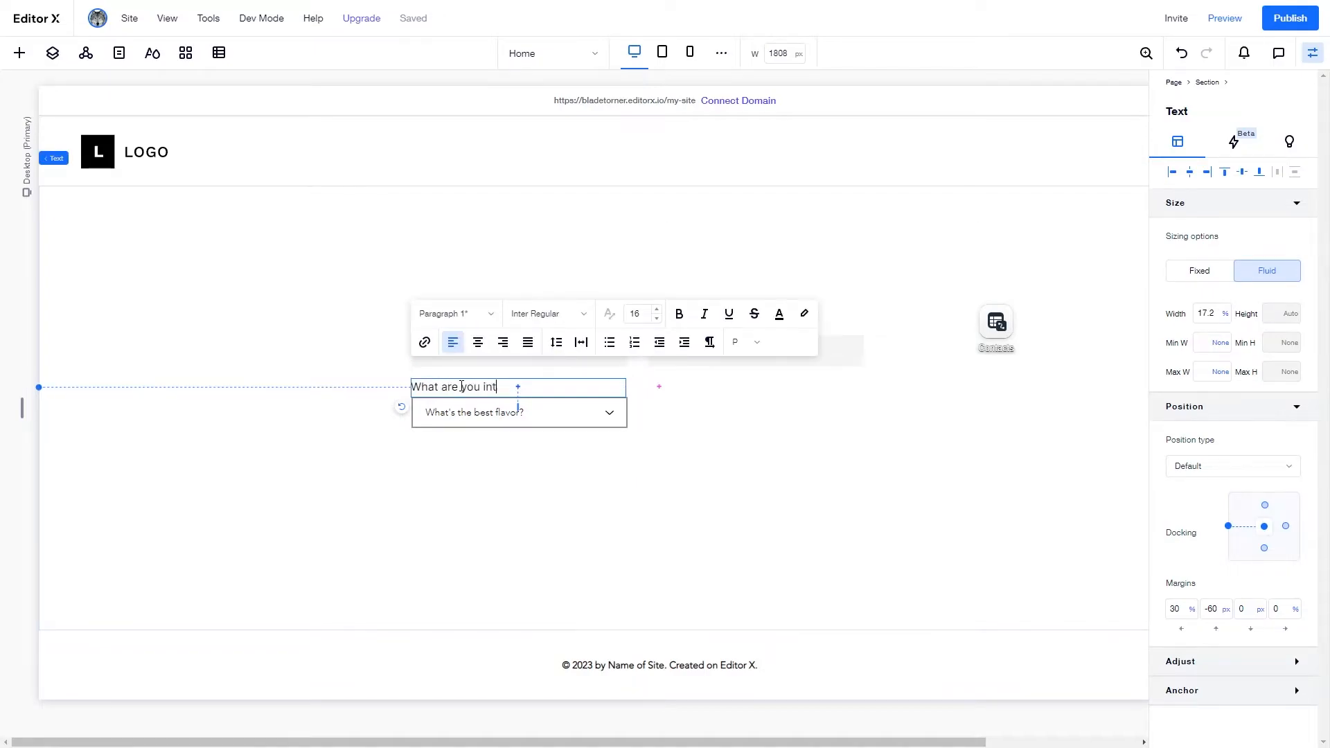
left_click(493, 405)
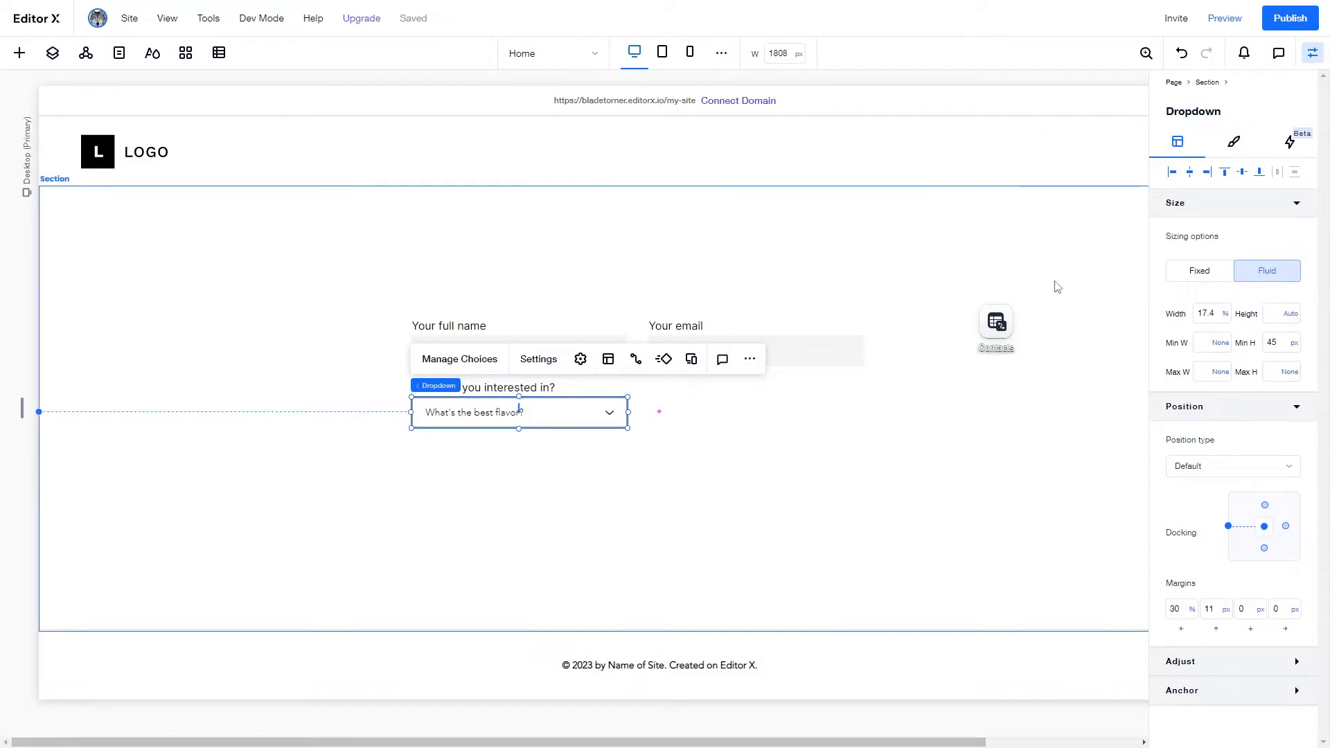
left_click(1234, 142)
left_click(722, 409)
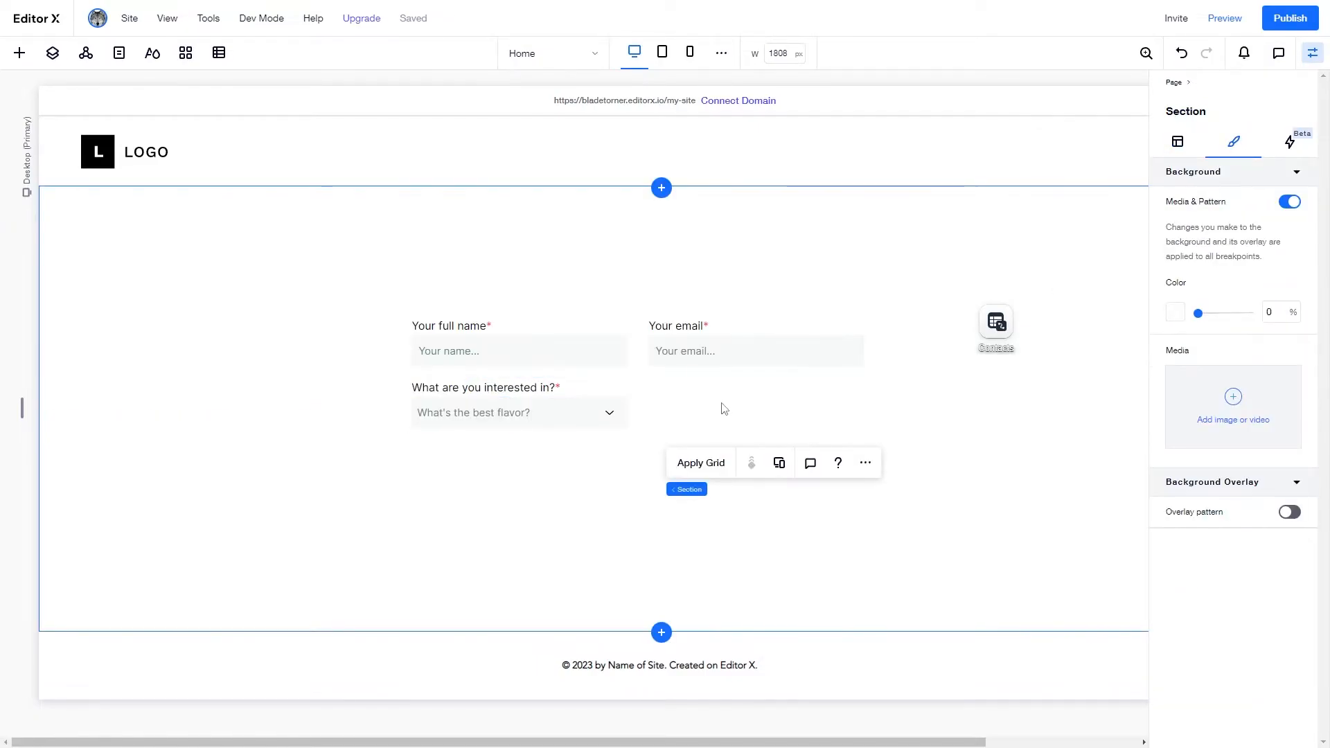
left_click(555, 422)
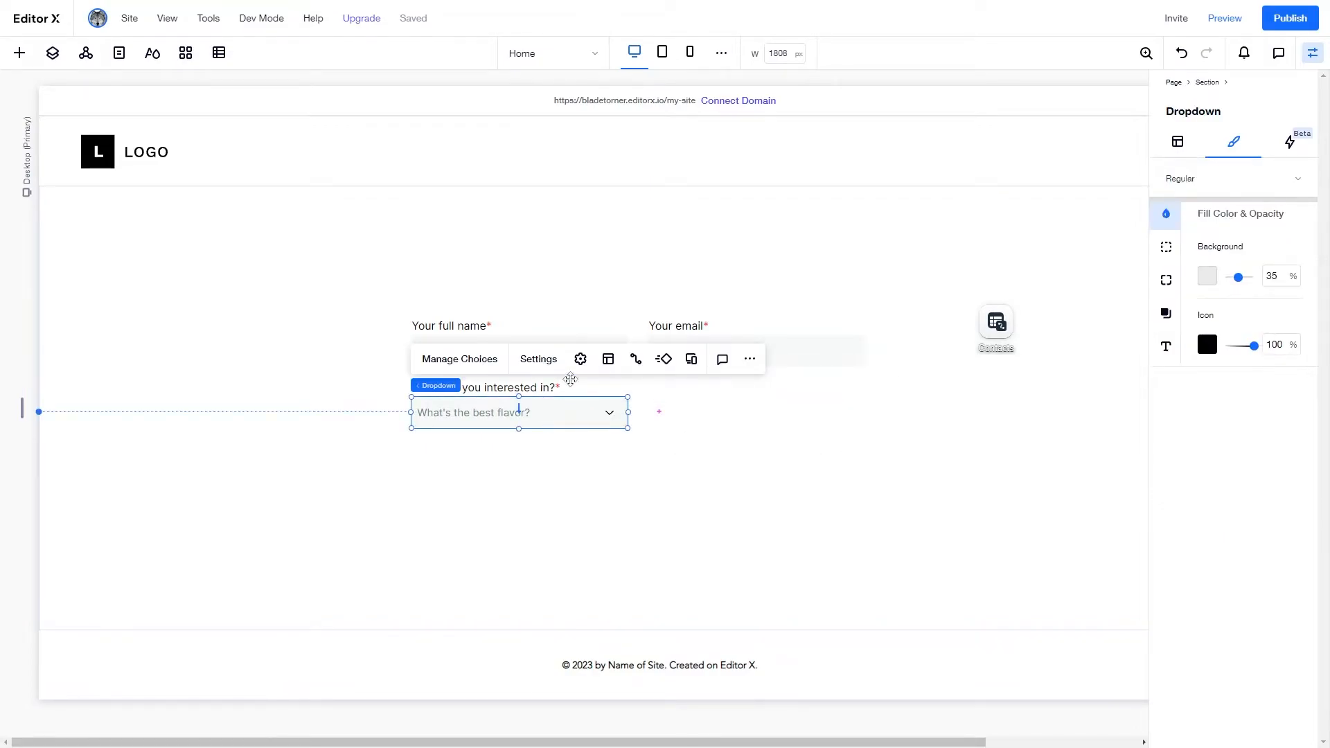
- Delete the Vanilla, Chocolate and Strawberry flavour choices from the dropdown
left_click(467, 361)
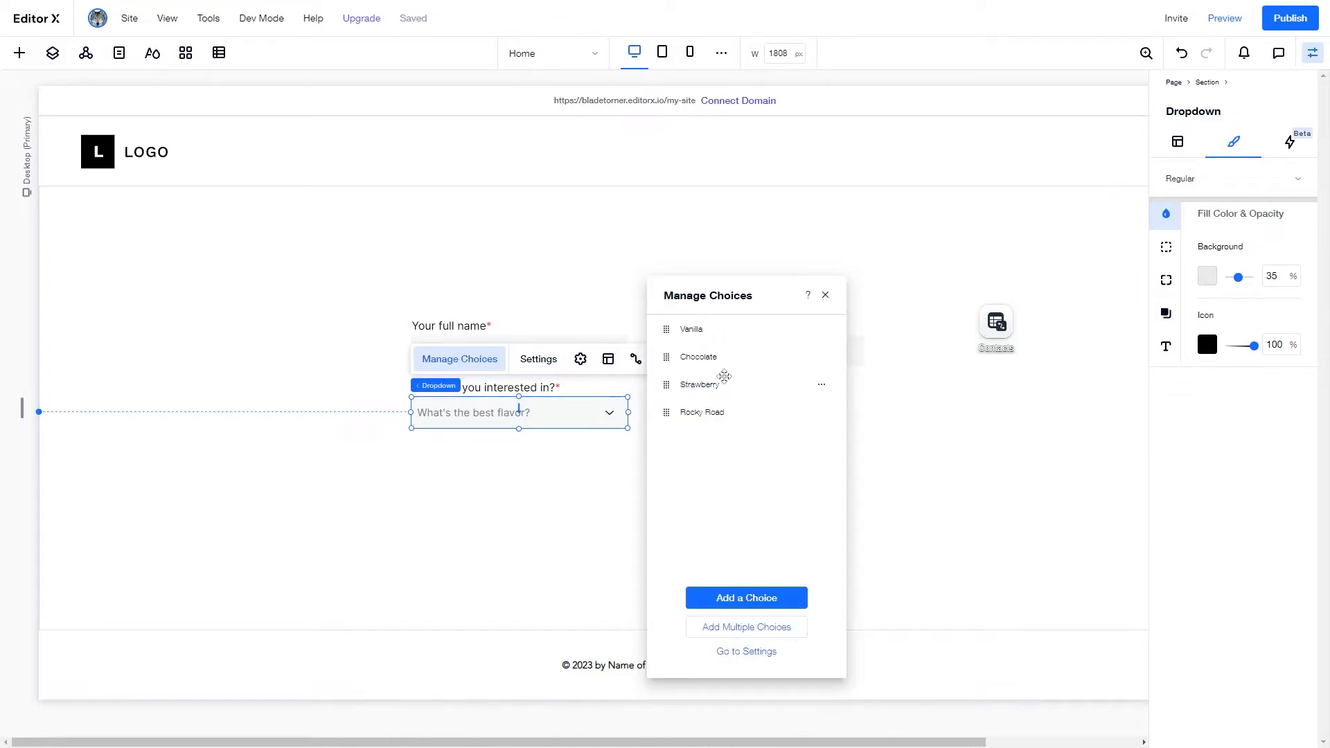
left_click(821, 330)
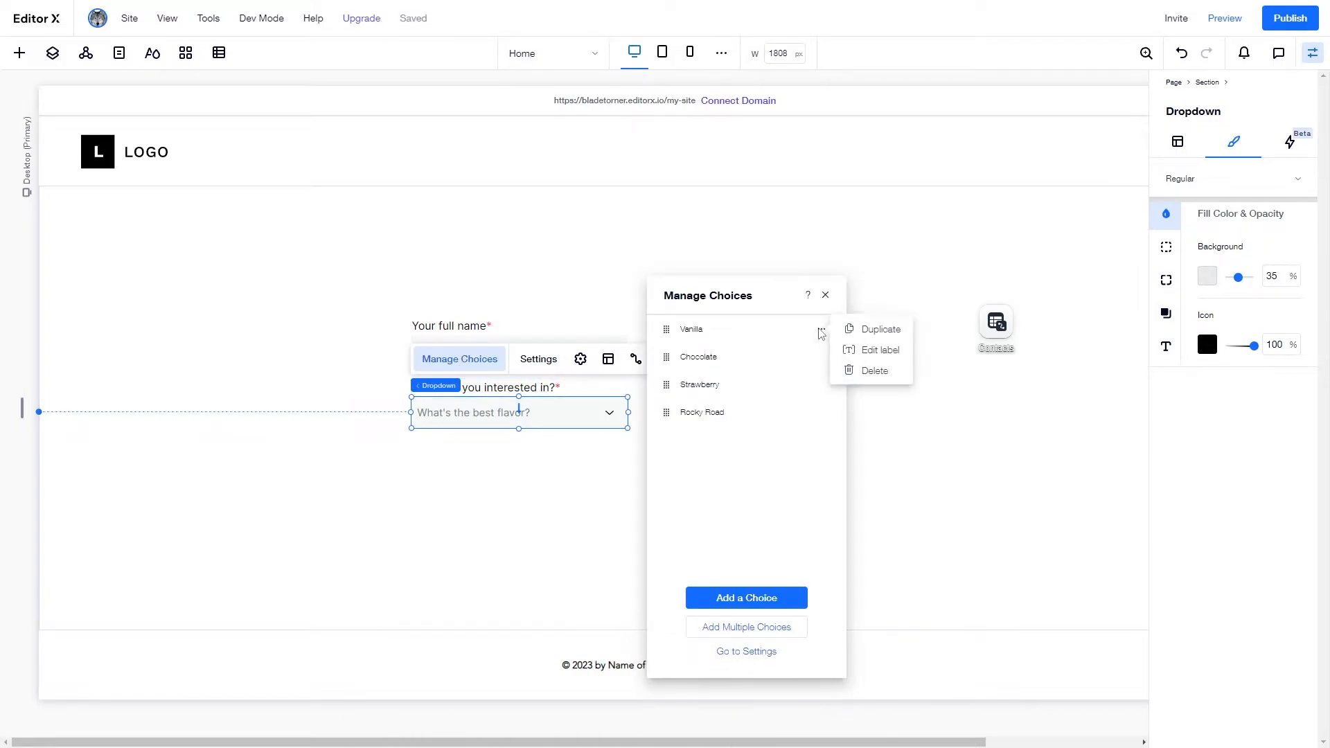
left_click(874, 371)
left_click(821, 330)
left_click(874, 371)
left_click(821, 331)
left_click(874, 370)
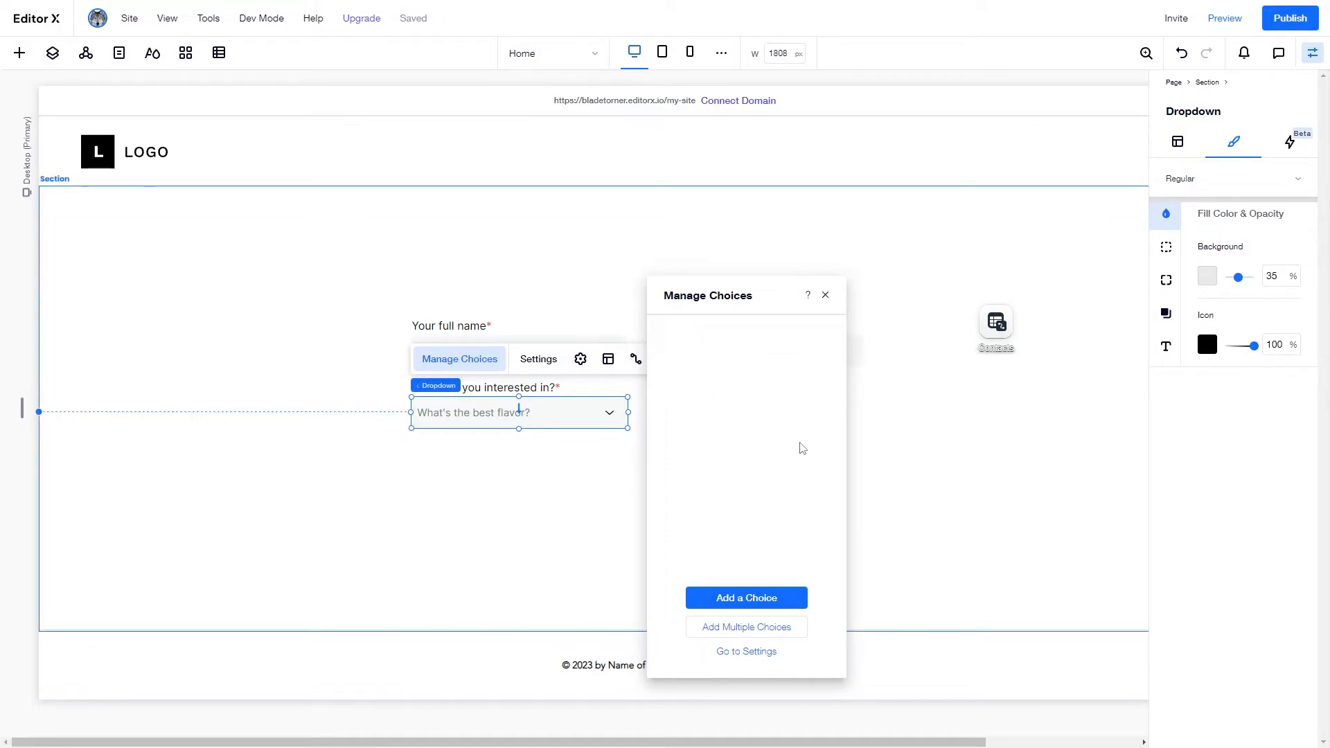
left_click(777, 627)
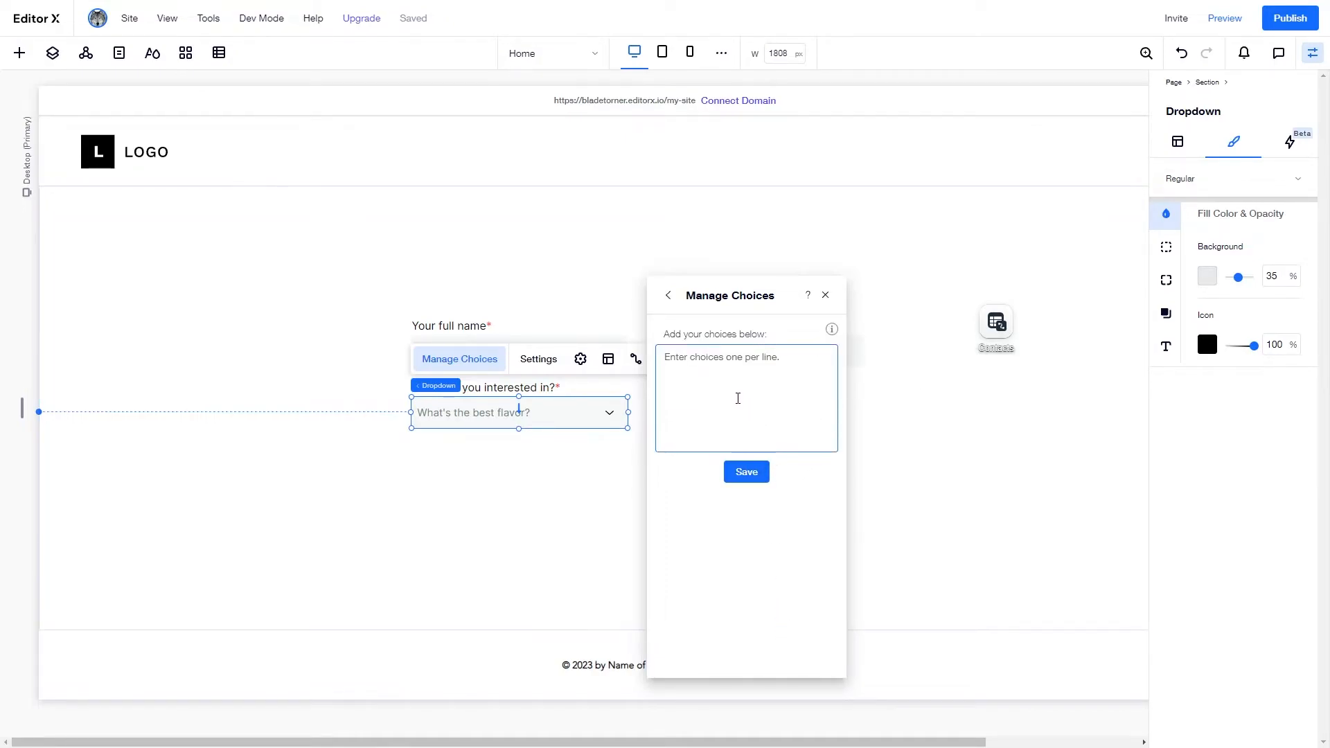
left_click(670, 298)
- Rename the first choice to 'Design & Branding' and add a 'Mockups' choice
left_click(828, 329)
left_click(856, 348)
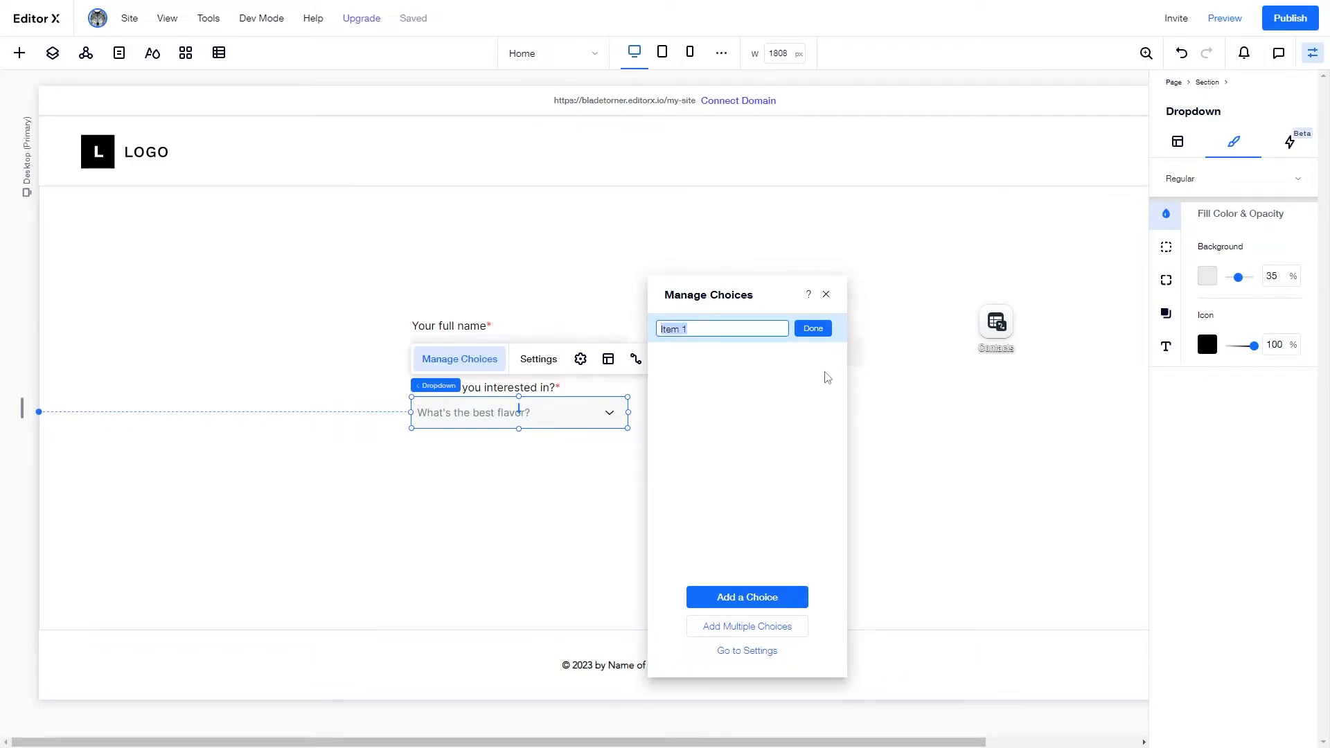
type("D")
key("Return")
left_click(770, 590)
left_click(831, 359)
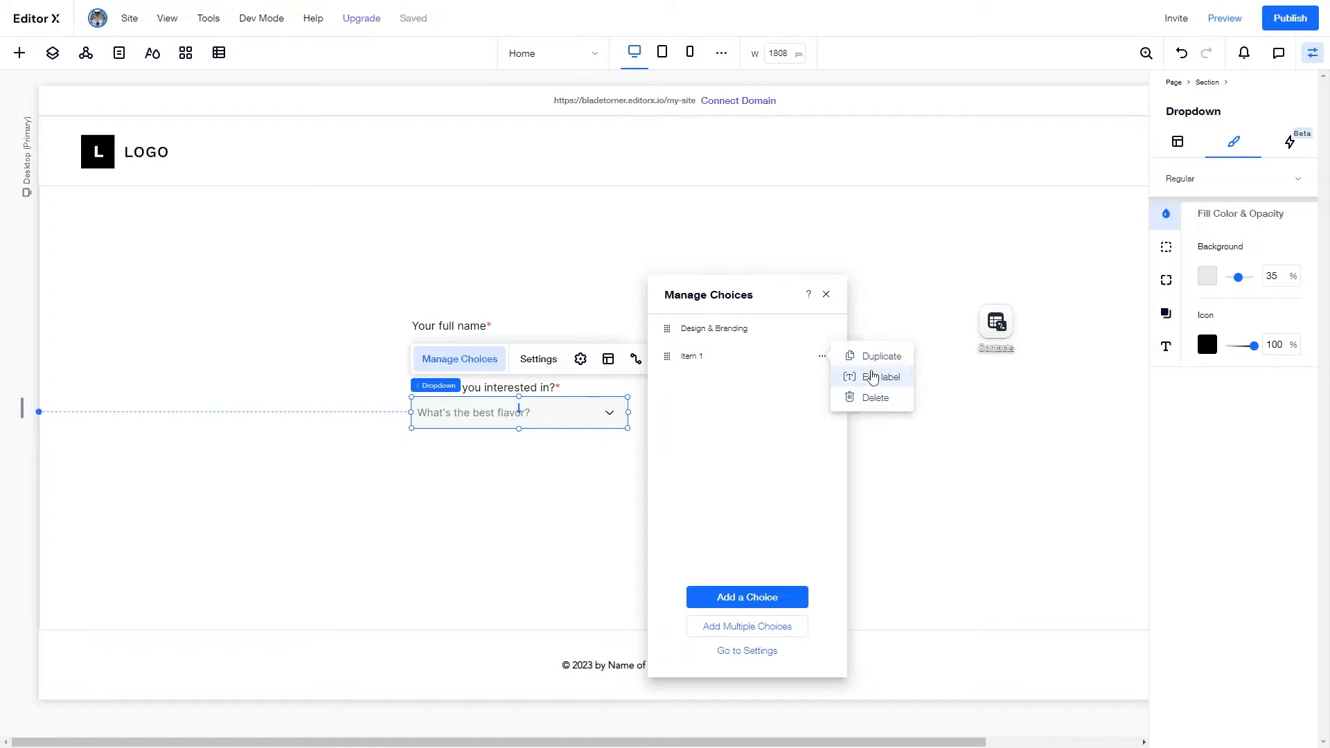
left_click(851, 377)
type("Mockup")
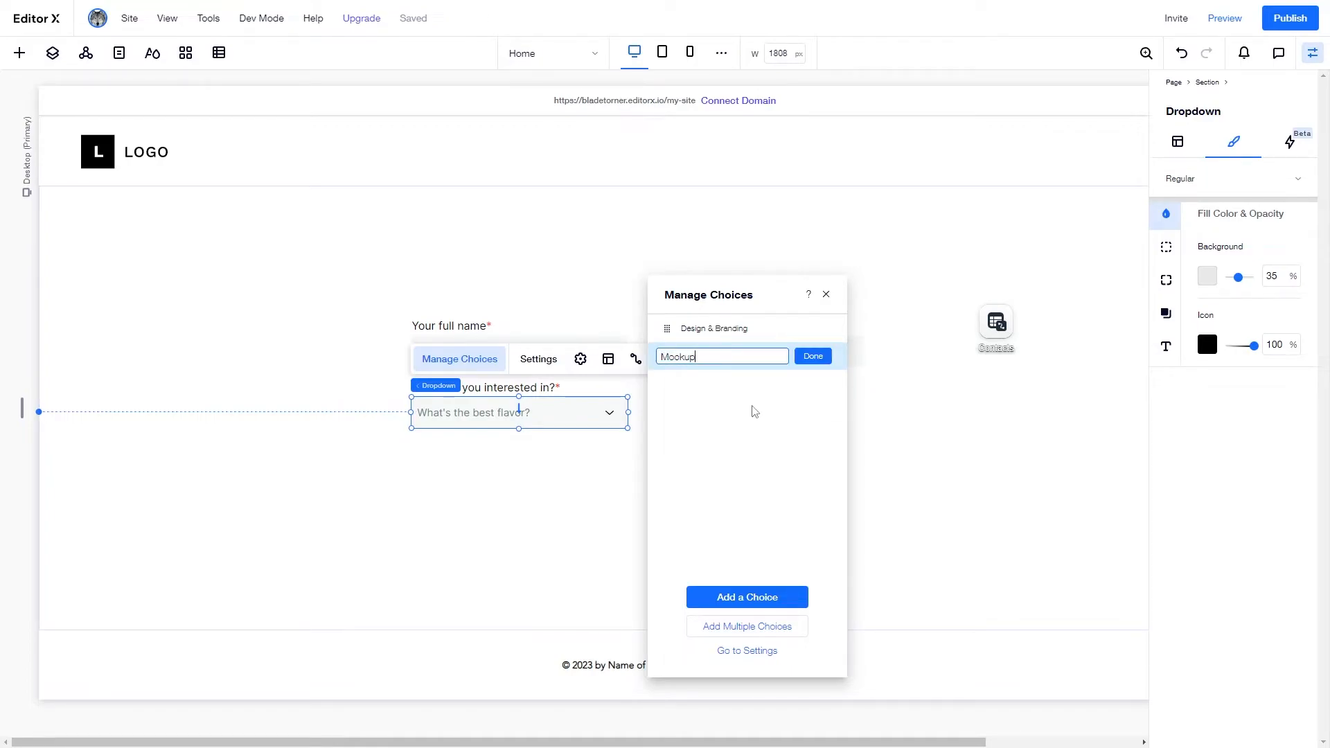
type("s")
key("Return")
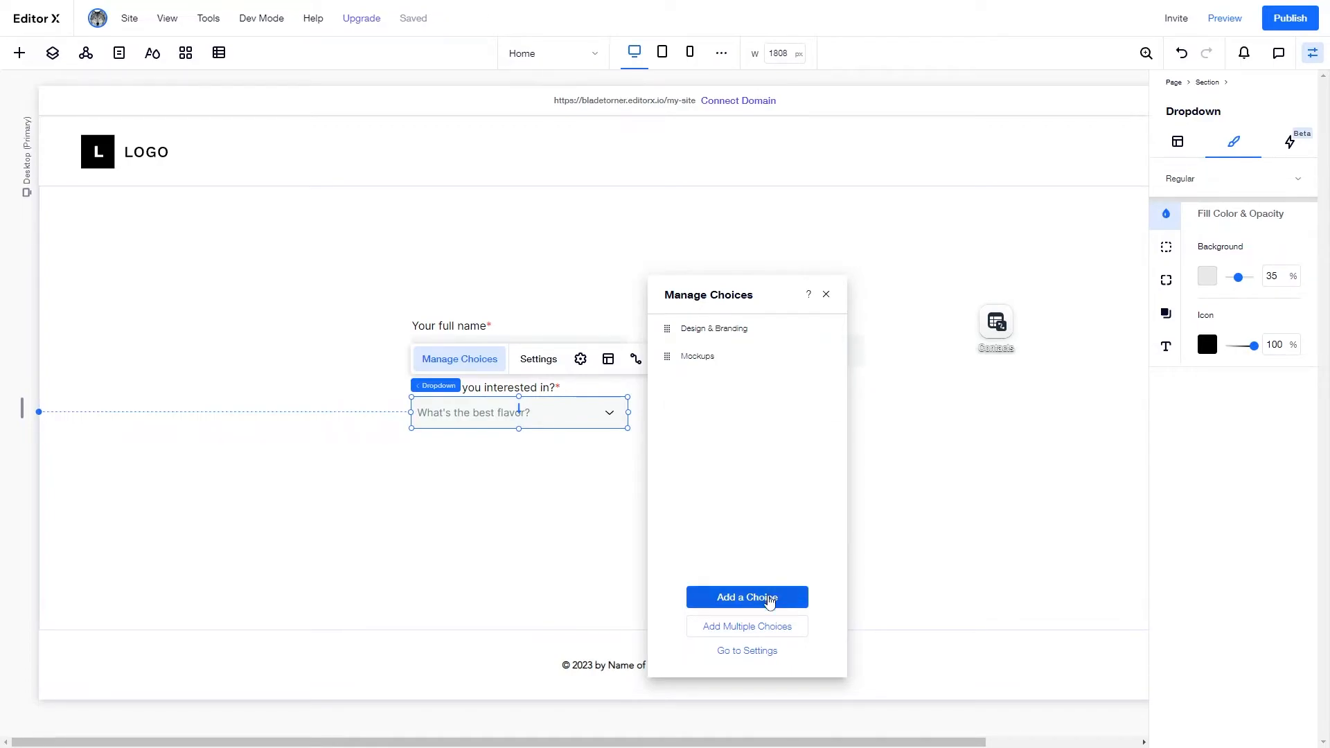
- Add 'UX' and 'UI' as the third and fourth dropdown choices
left_click(823, 385)
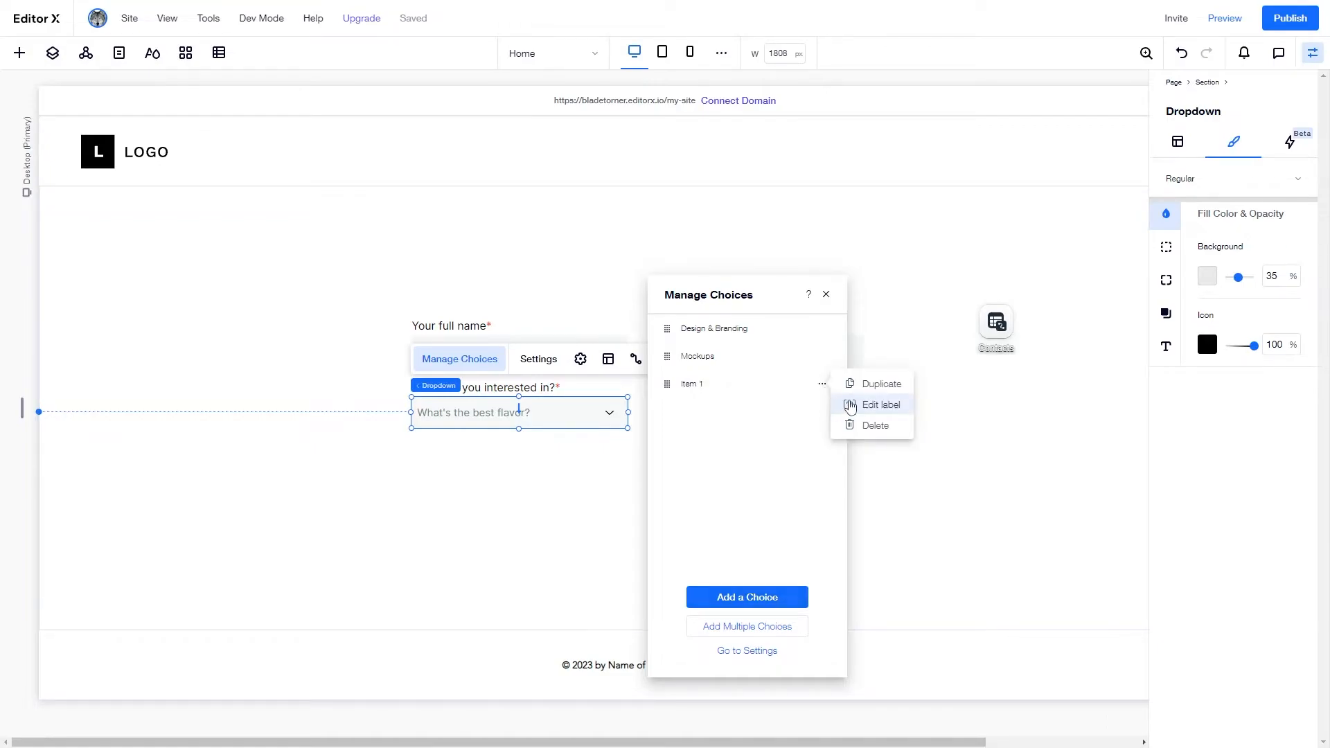
left_click(851, 405)
type("UX")
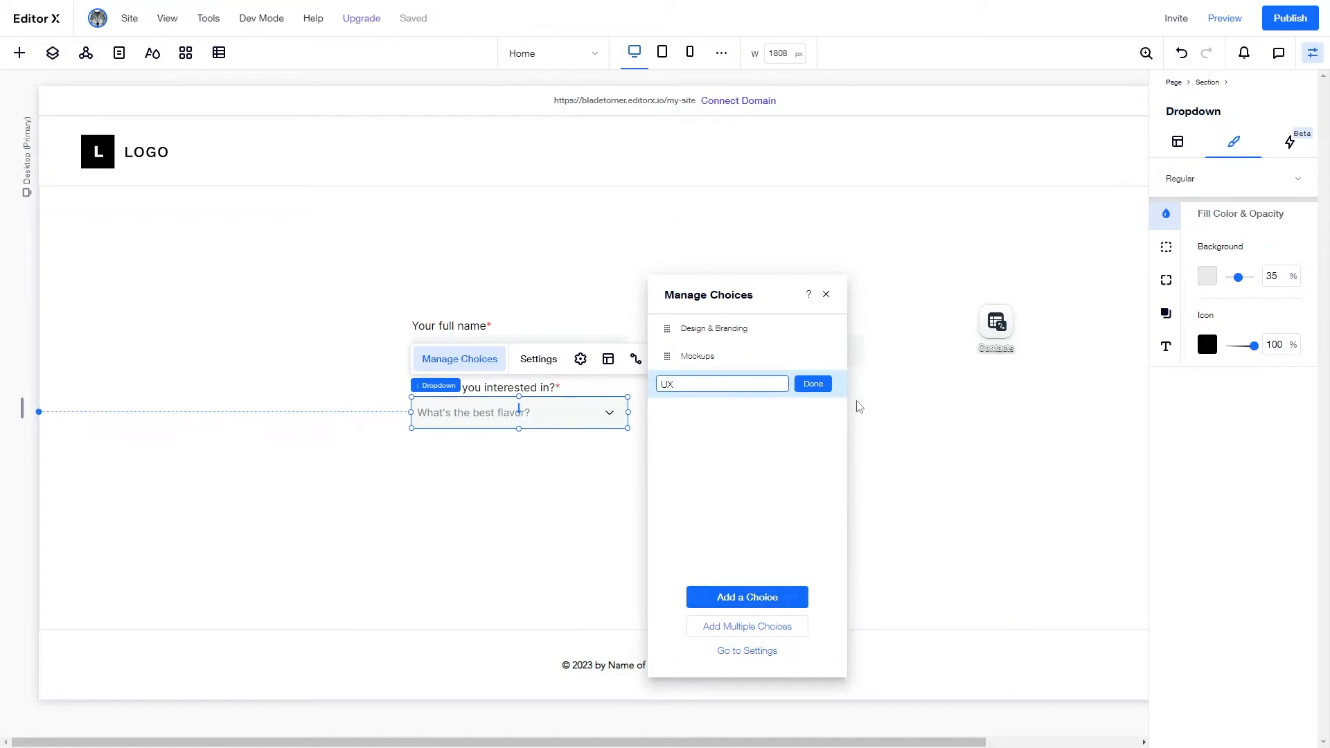
left_click(816, 387)
left_click(769, 597)
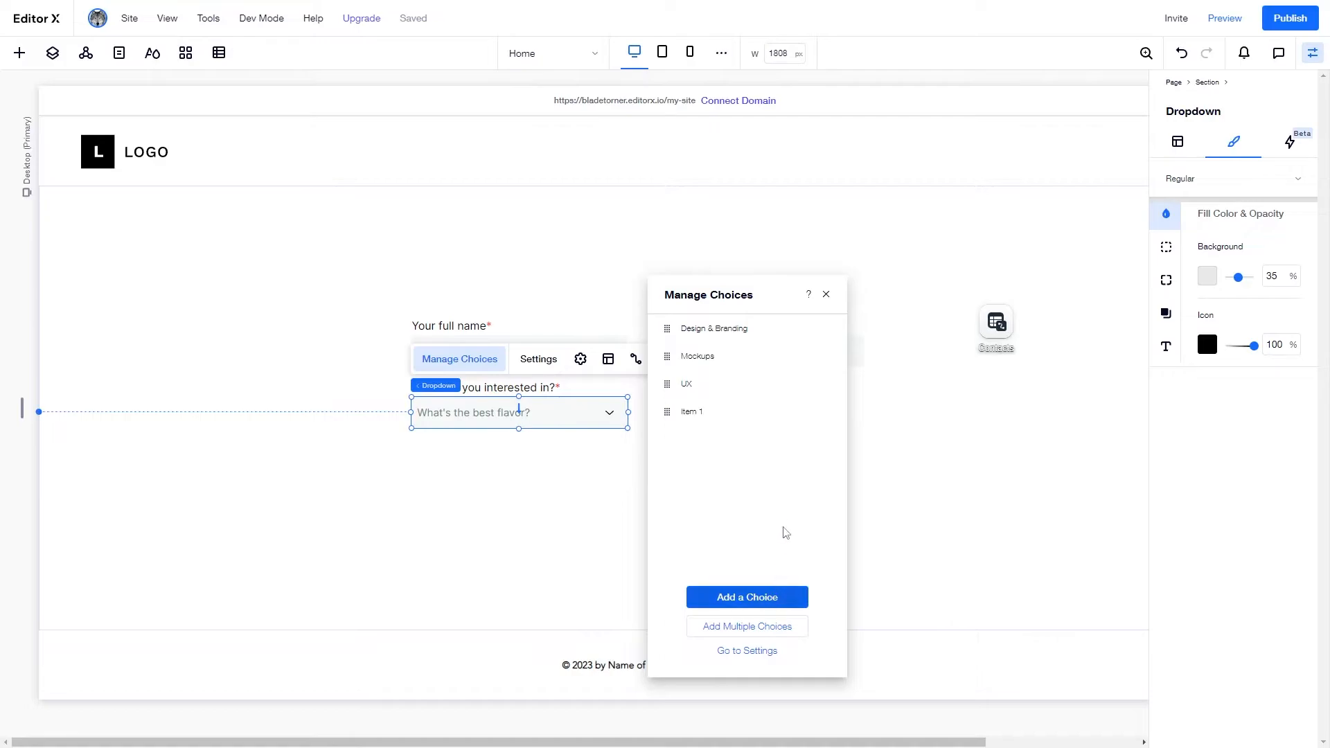
left_click(823, 413)
left_click(840, 432)
type("UI")
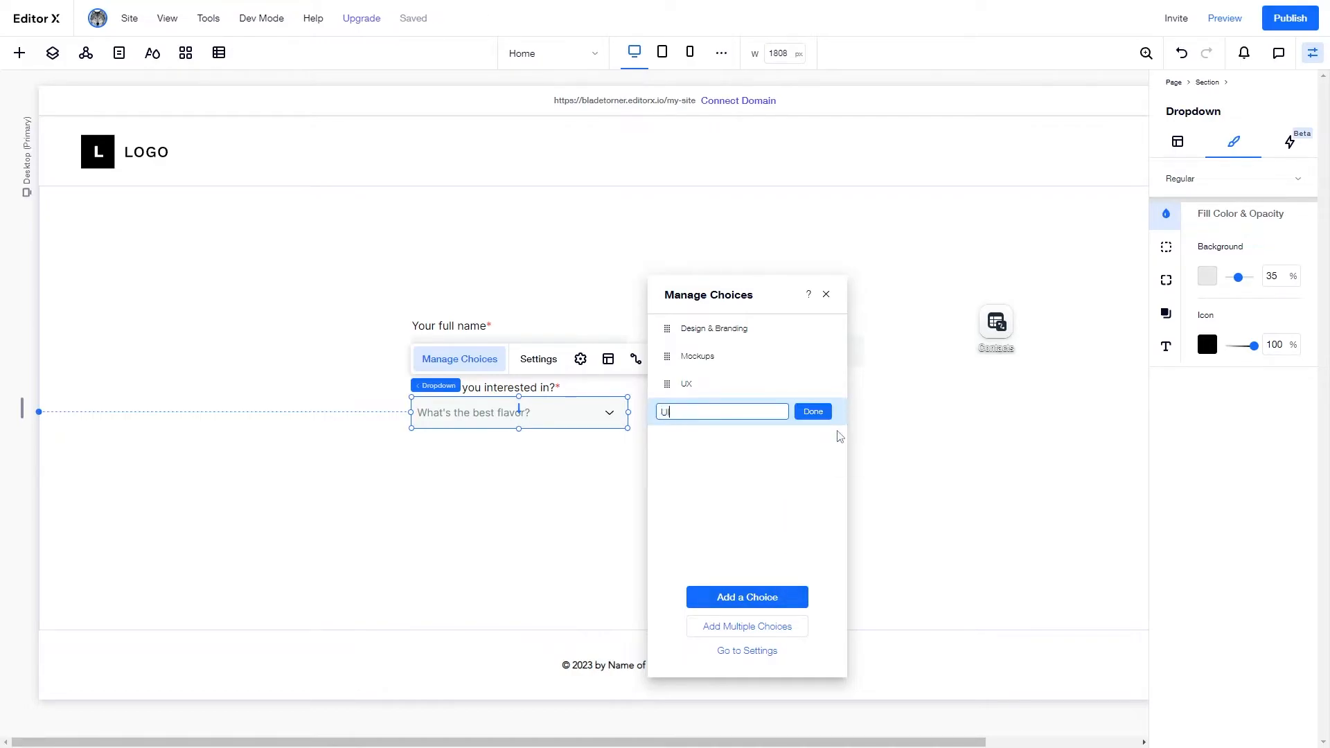
left_click(808, 412)
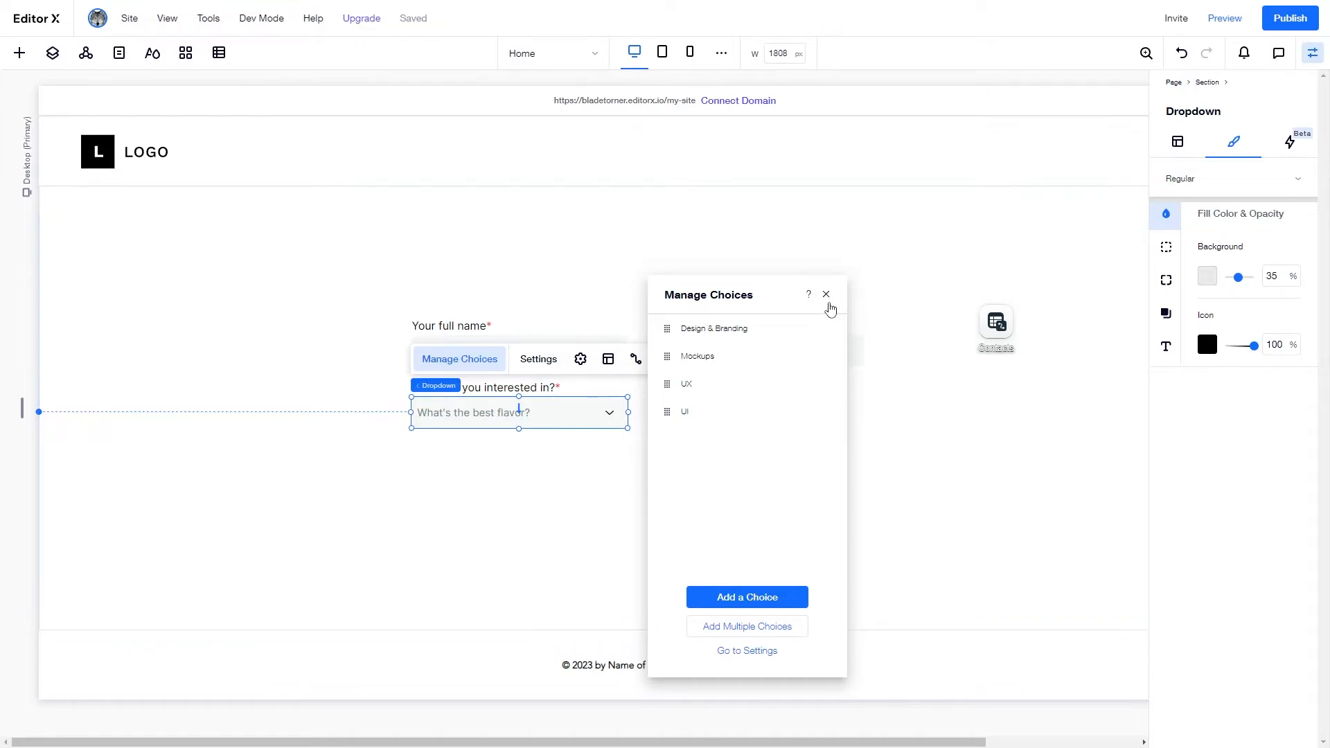
left_click(762, 652)
- Replace the dropdown's 'What's the best flavor?' placeholder with 'Your interest...'
left_click_drag(741, 392, 861, 244)
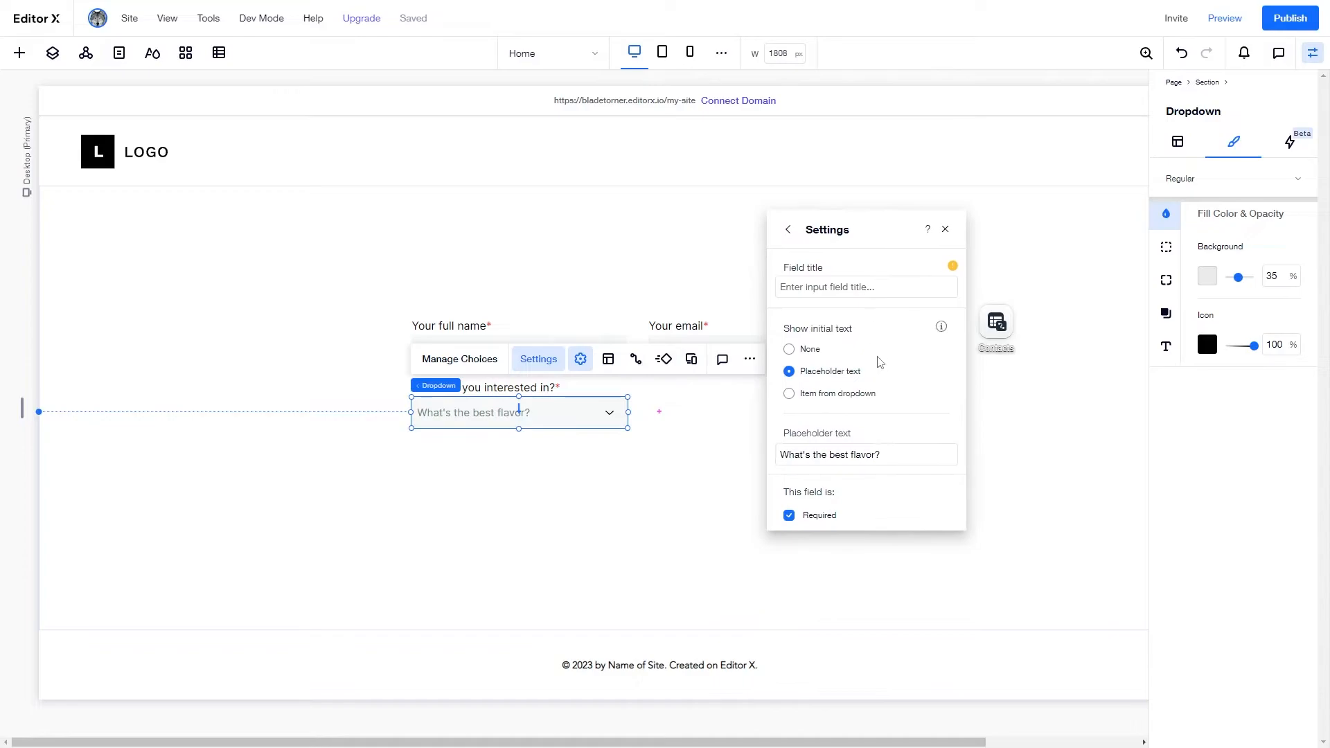
left_click(856, 454)
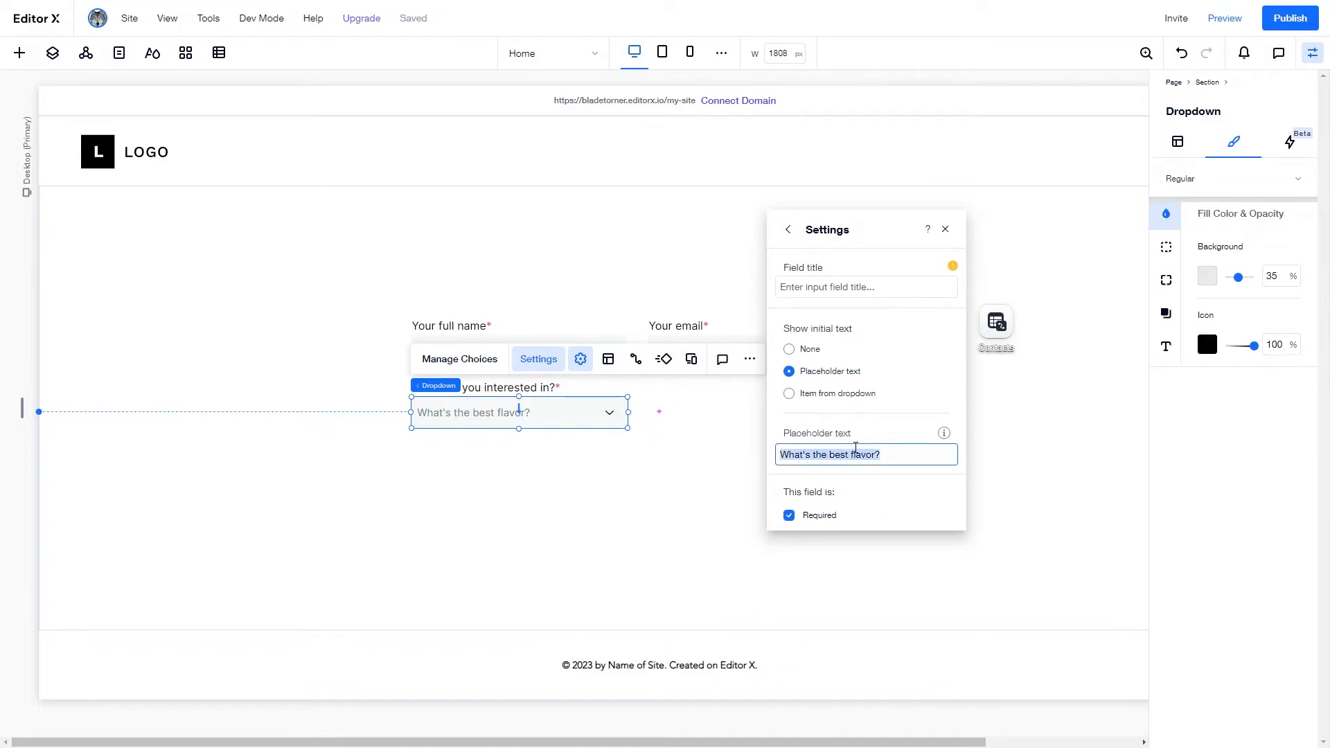
type("Yo")
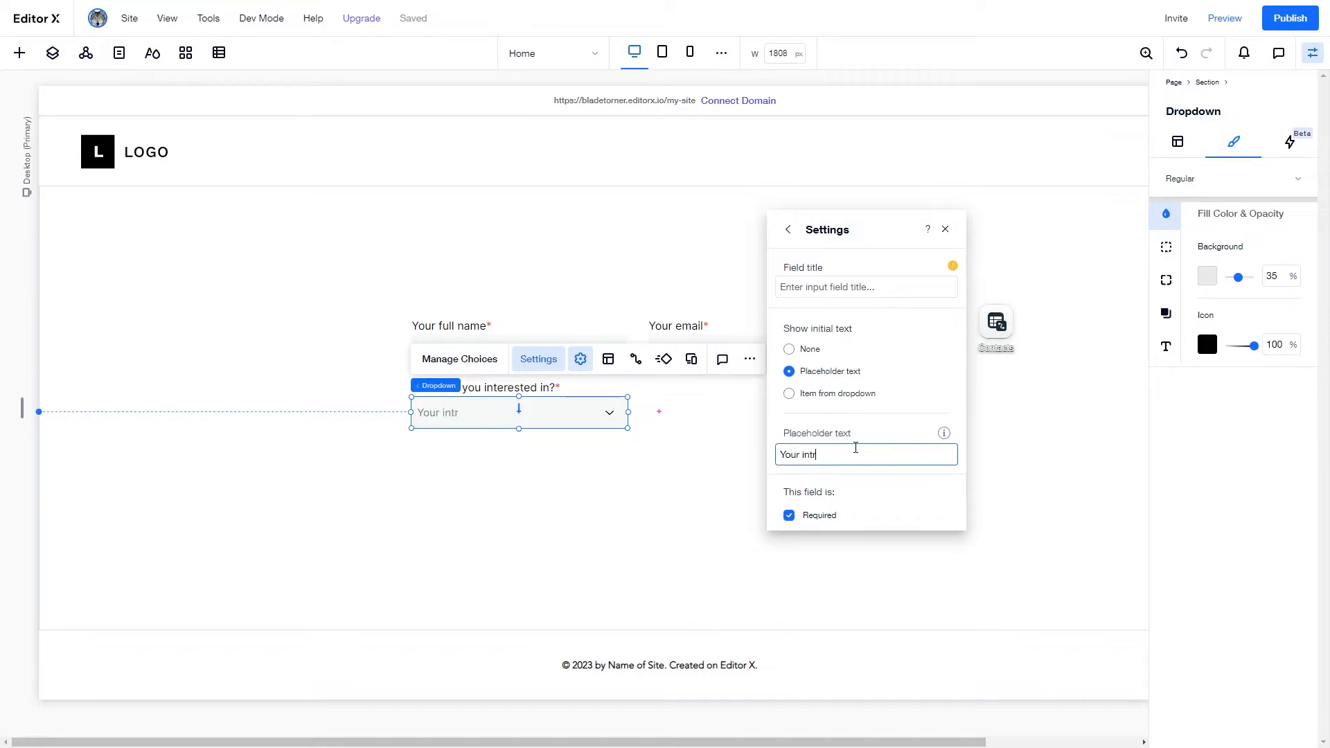
type("ur interest...")
left_click(874, 493)
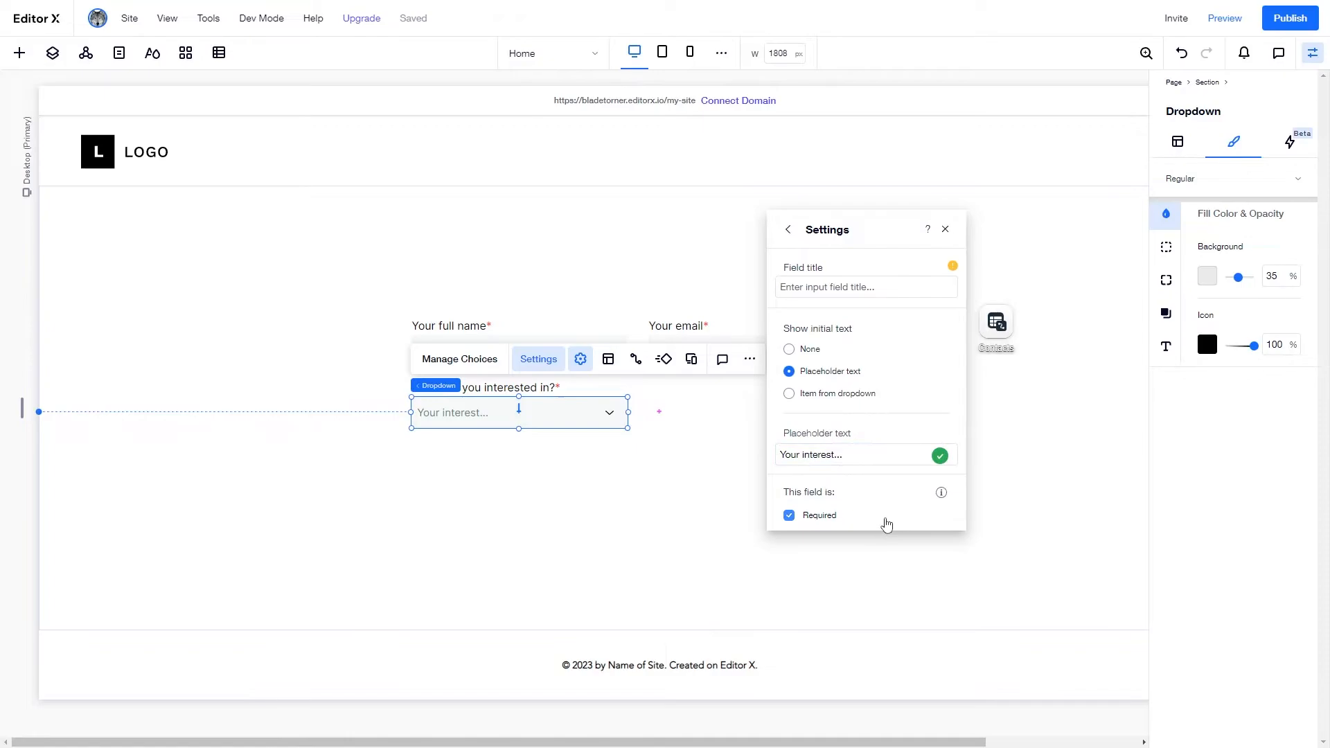
- Open the Project Budget dropdown's choices and relabel the first one '$10,000'
left_click(945, 229)
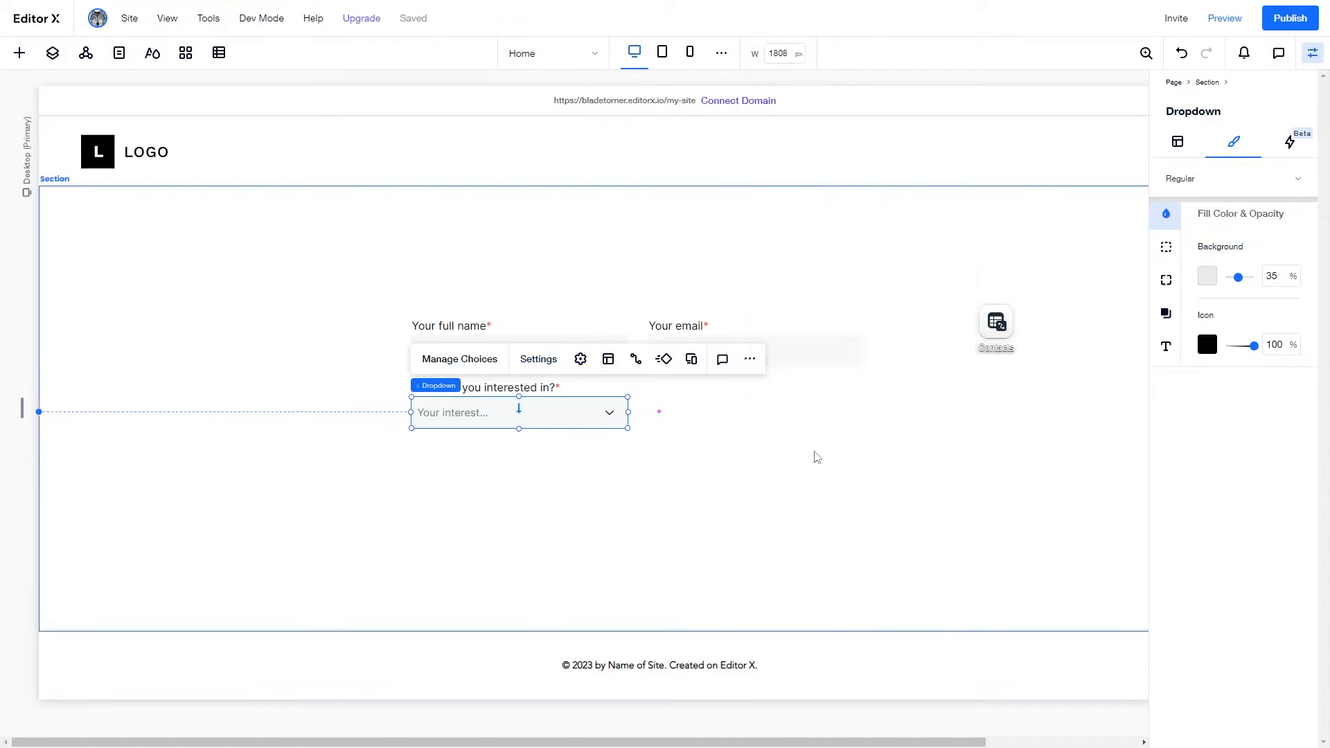
left_click(798, 460)
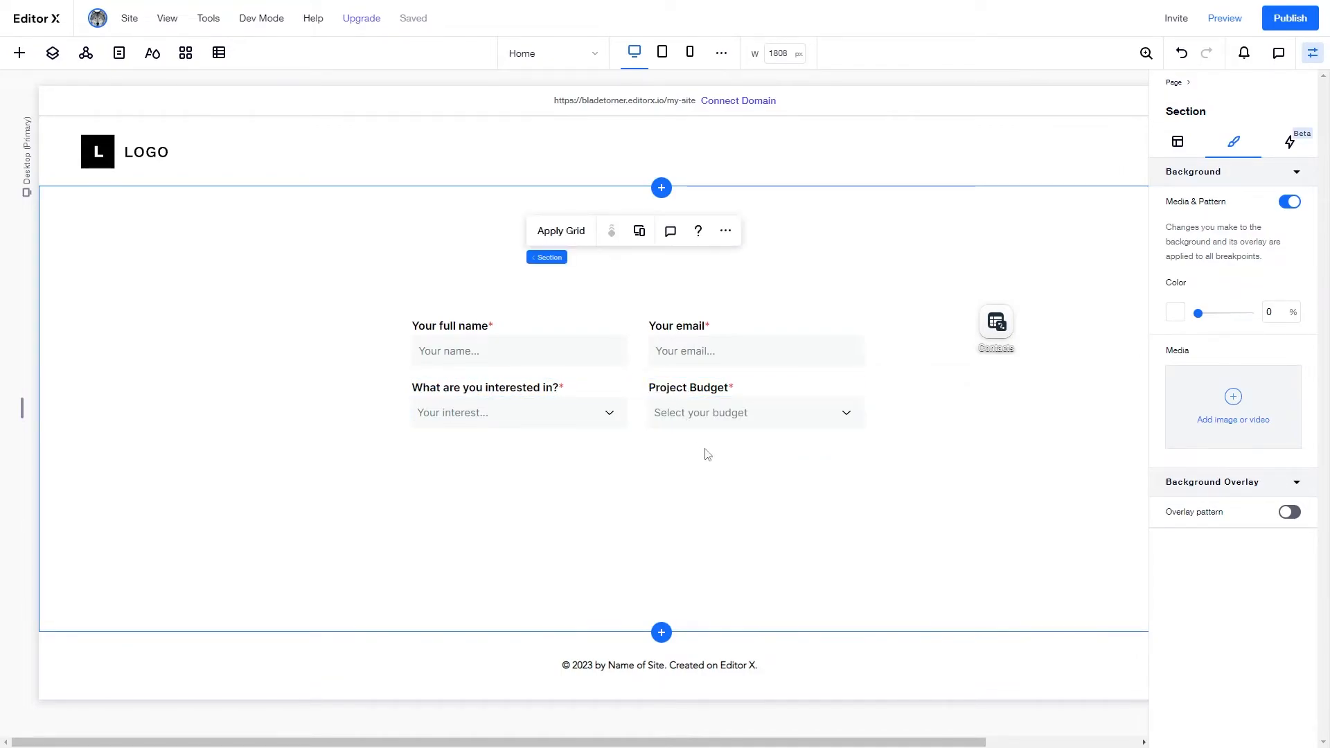
left_click(700, 415)
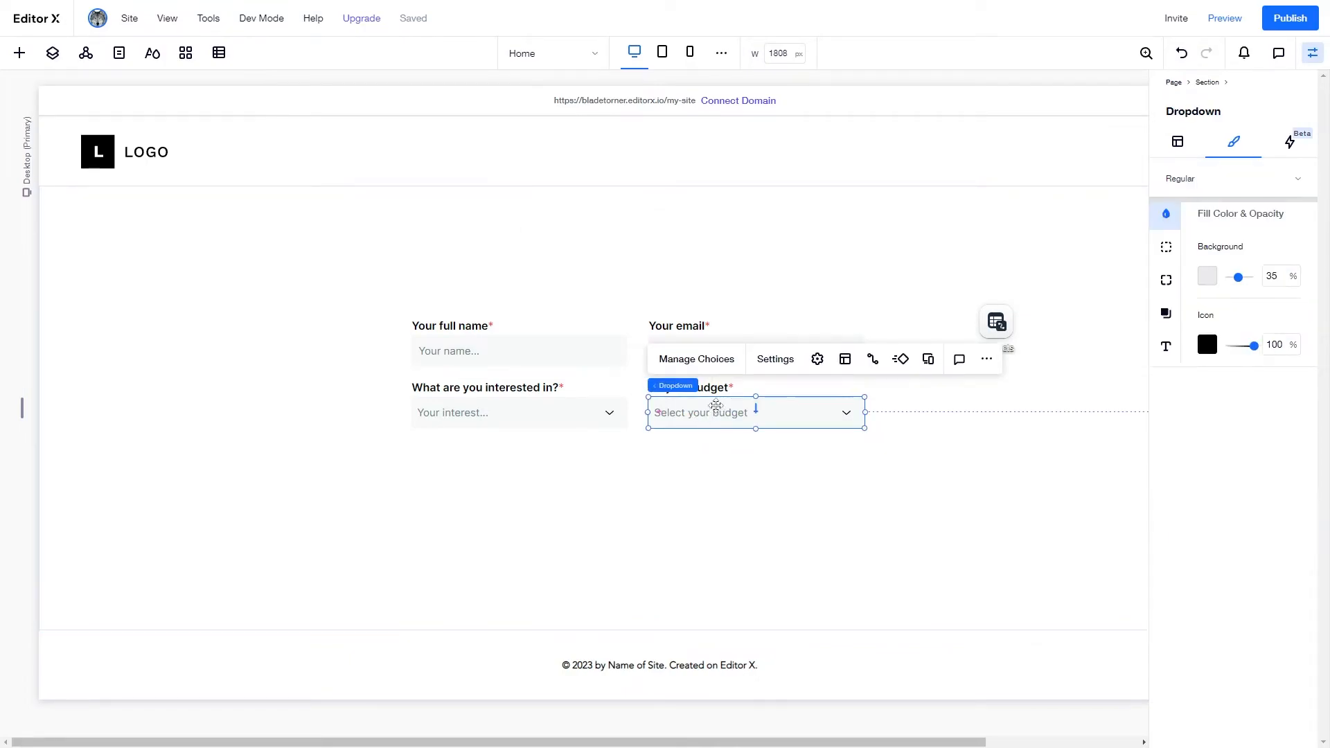
left_click(696, 359)
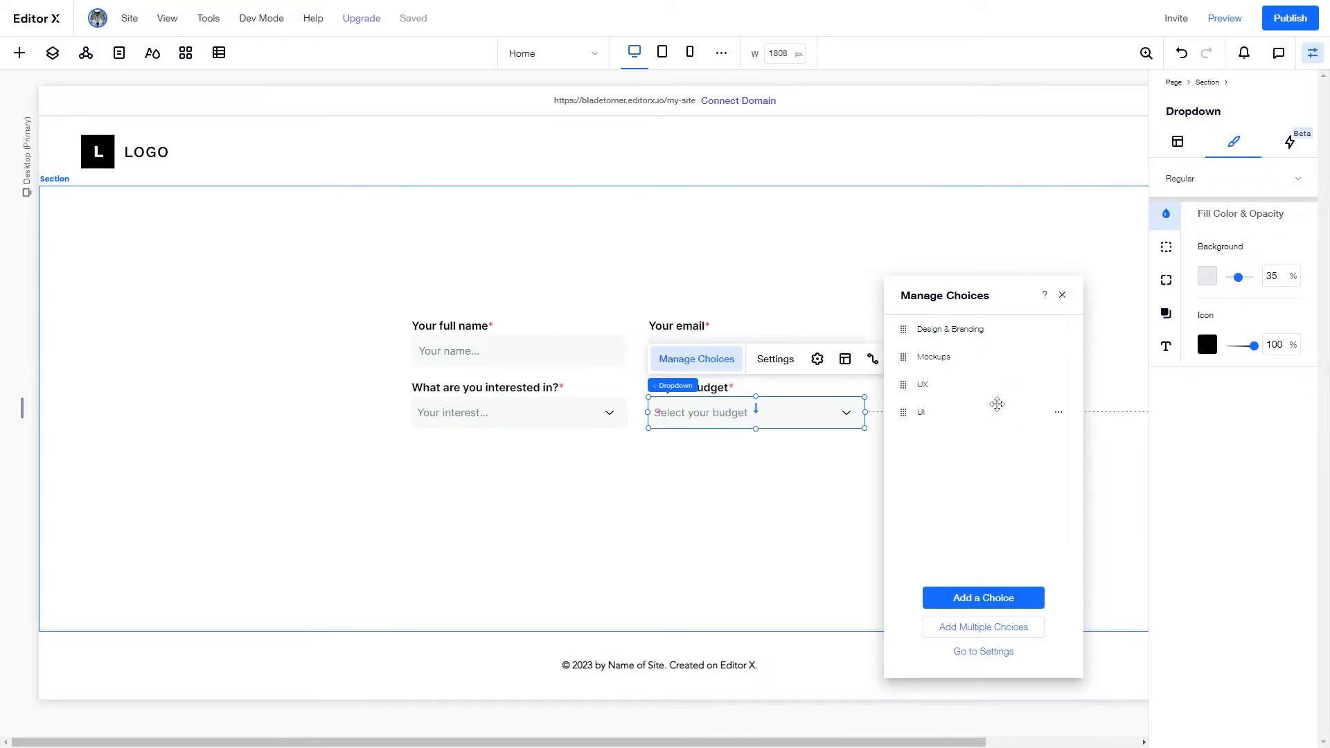
left_click(1058, 330)
left_click(1107, 348)
key("BackSpace")
type("$10,000")
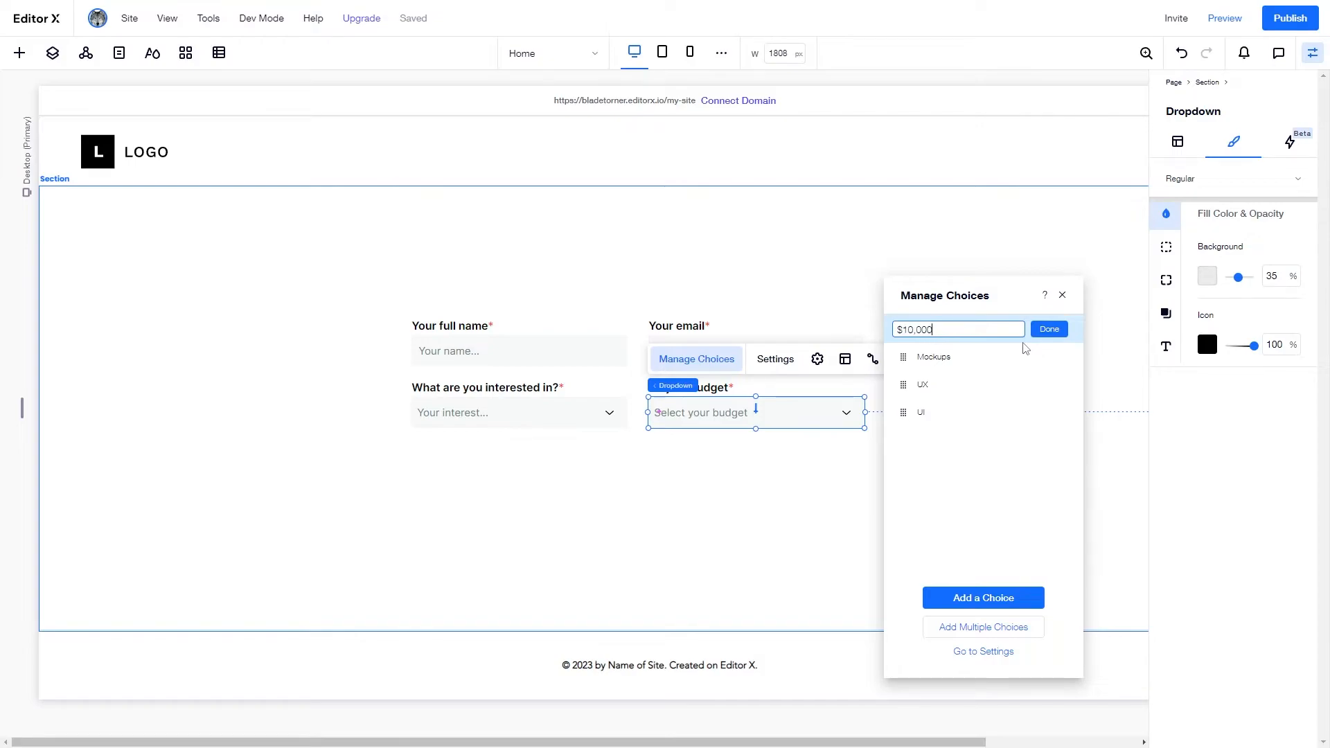
left_click(1049, 329)
- Relabel the second choice '$25,000', removing an accidental 'Copy of Mockups' choice
left_click(1058, 358)
left_click(1103, 353)
left_click(1057, 385)
left_click(1102, 426)
left_click(1058, 358)
left_click(1106, 379)
type("$25,000")
left_click(1065, 358)
- Relabel the third and fourth choices '$40,000' and '$55,000'
left_click(1058, 385)
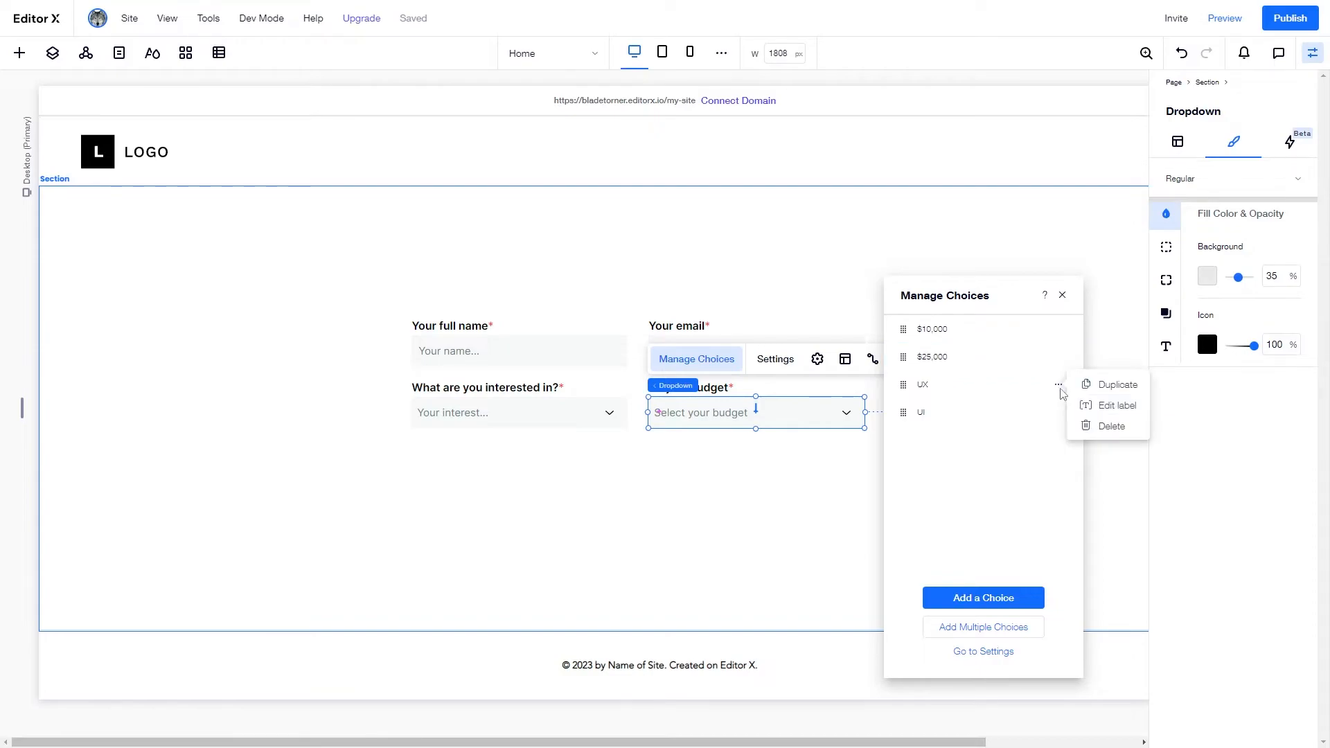
left_click(1090, 413)
key("BackSpace")
type("$")
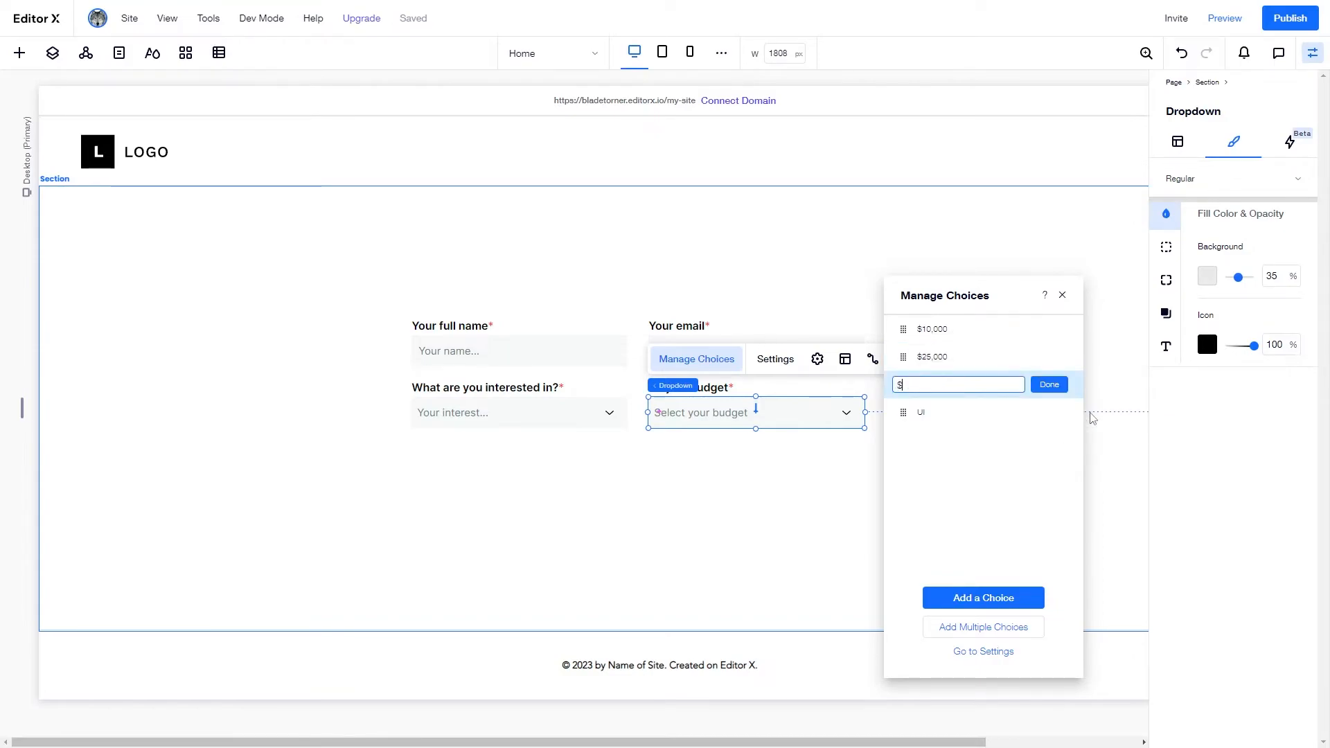
type("40,000")
left_click(1047, 386)
left_click(1058, 413)
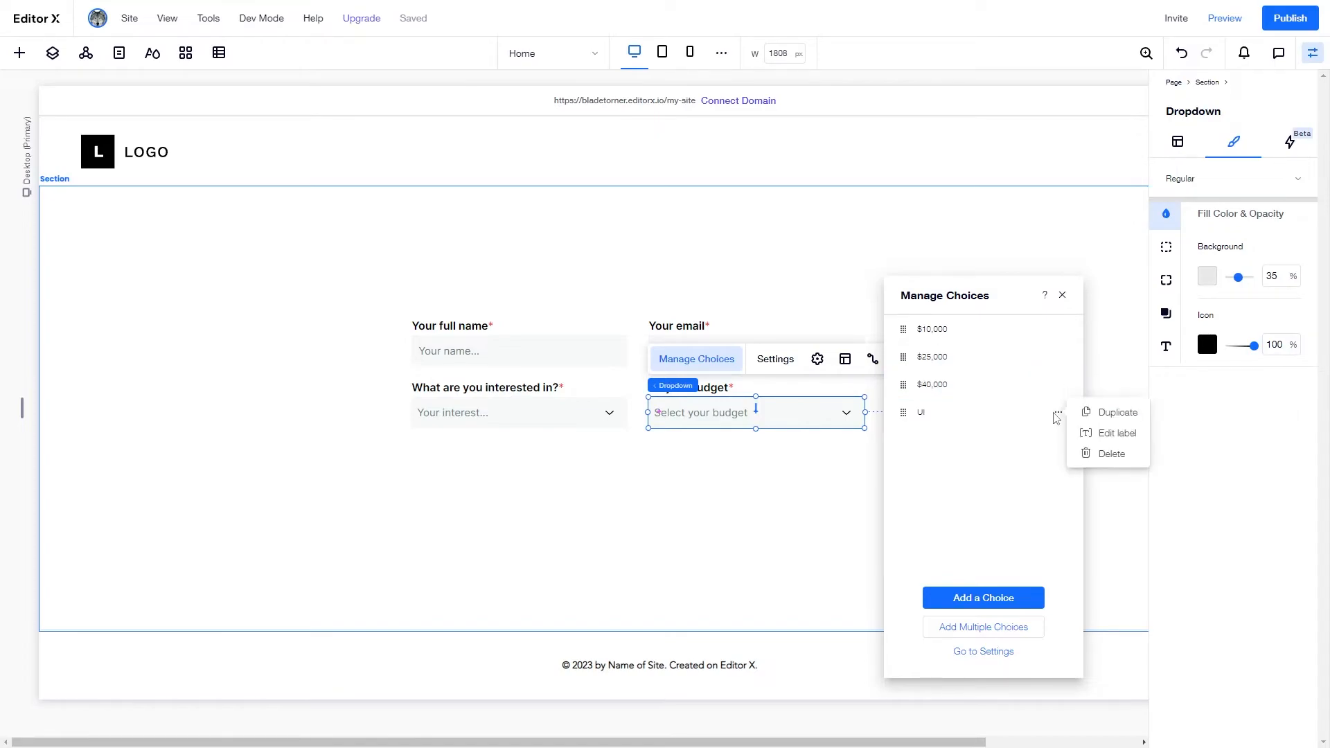
left_click(1116, 433)
type("$55,000")
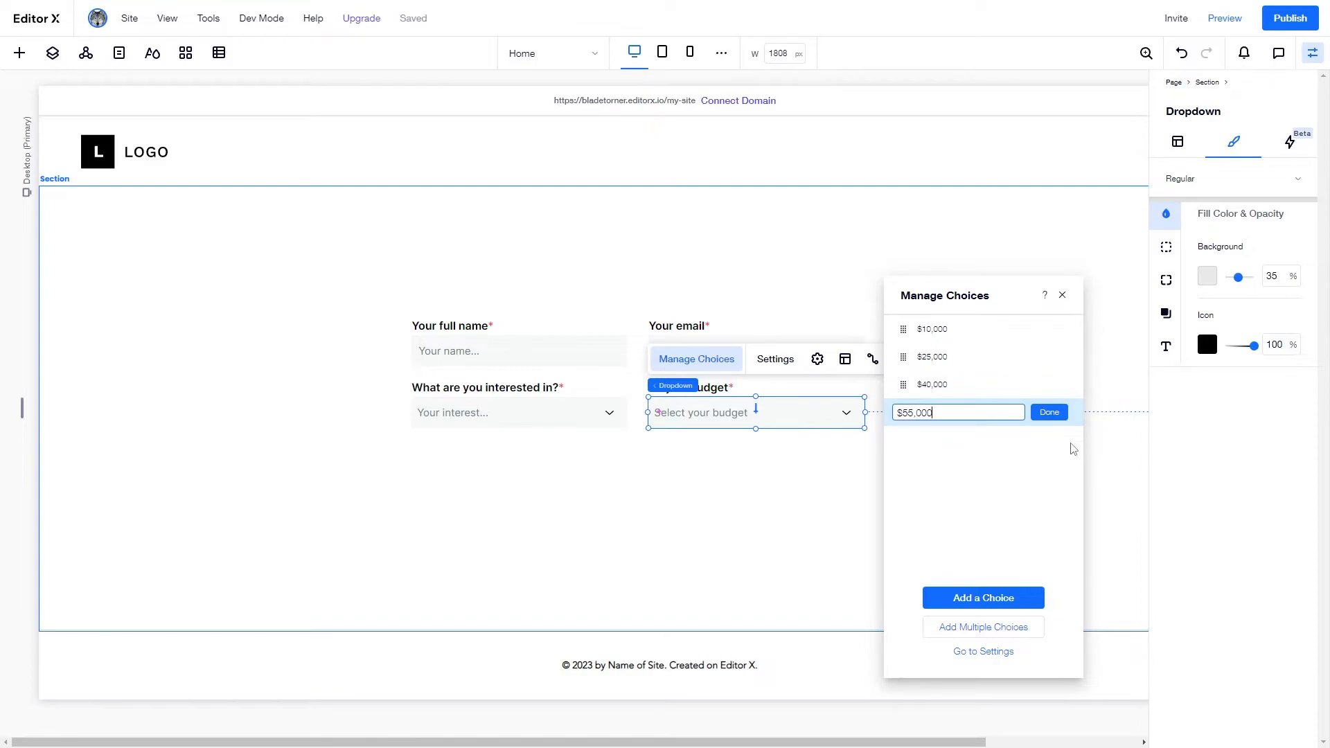
left_click(1062, 295)
left_click(899, 473)
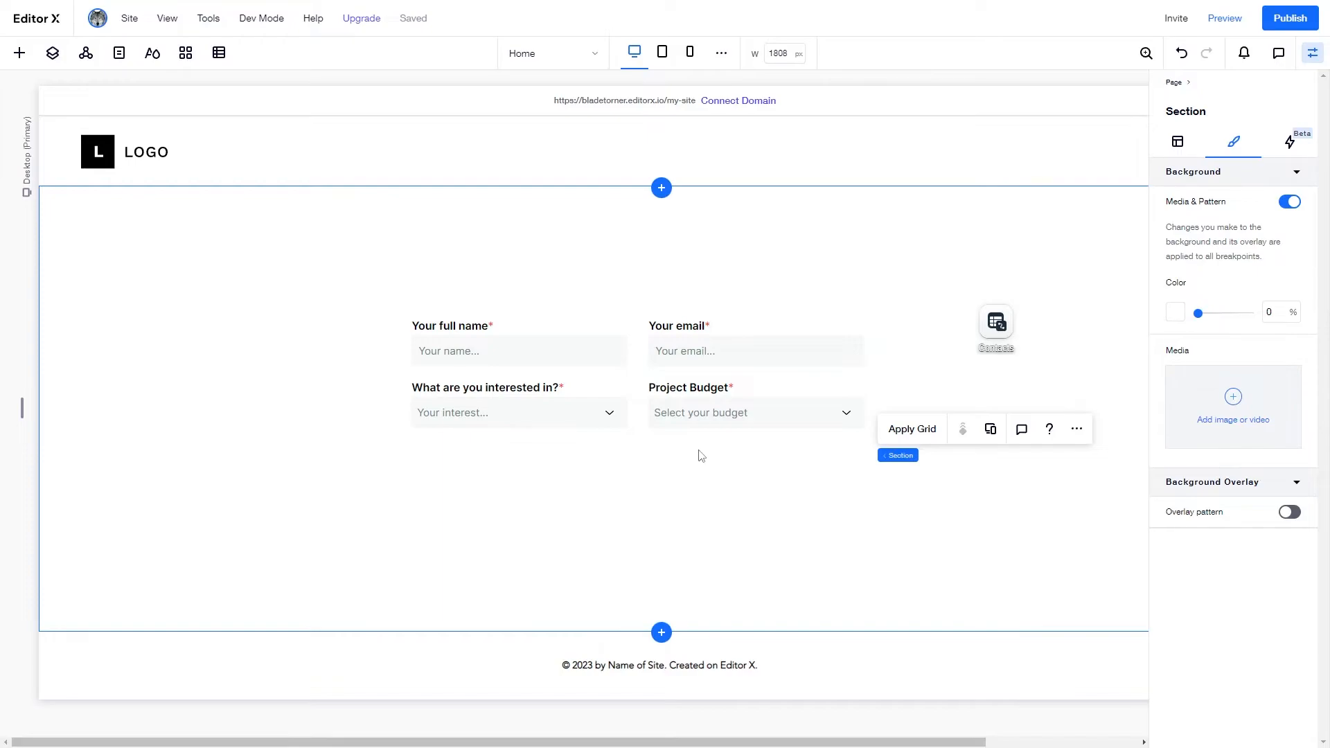
- Copy the interest question label, place it under the dropdown and retype it as 'Message'
left_click(471, 381)
key("ctrl+c")
key("ctrl+v")
left_click_drag(490, 404, 387, 444)
double_click(486, 451)
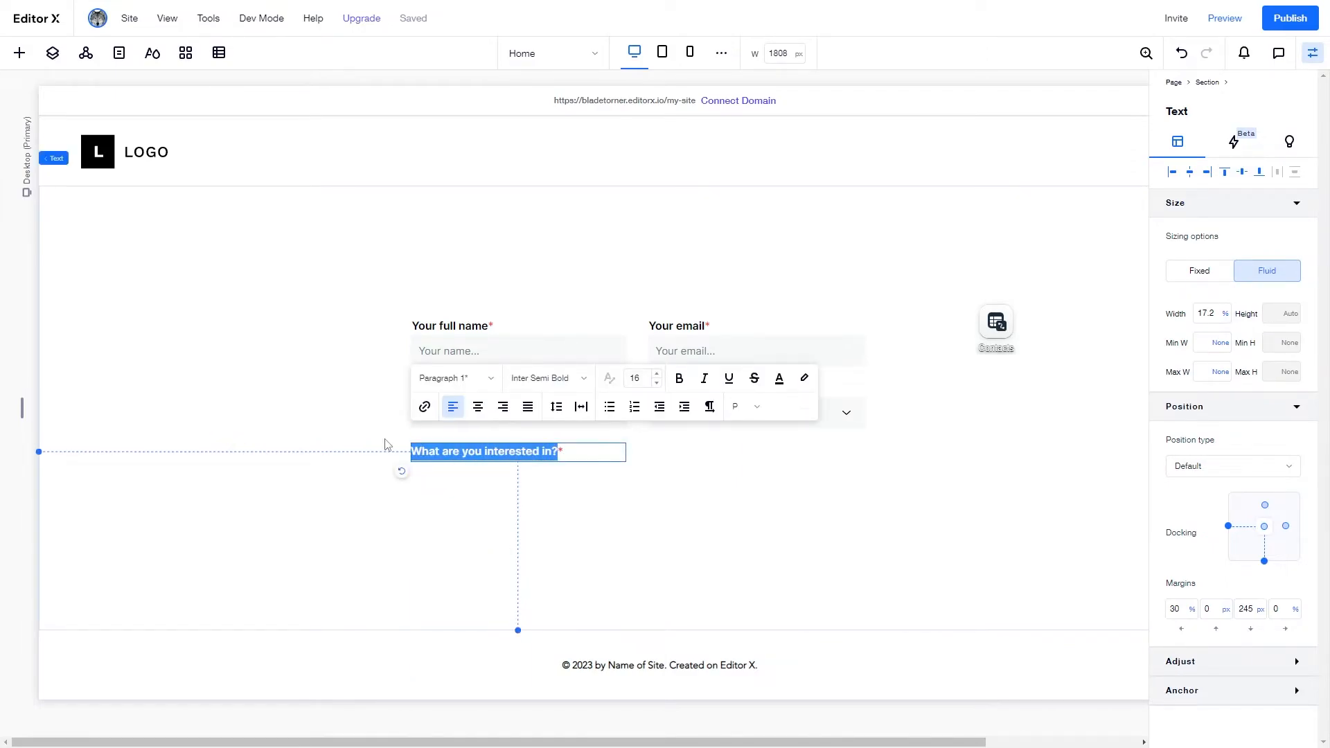
type("Message")
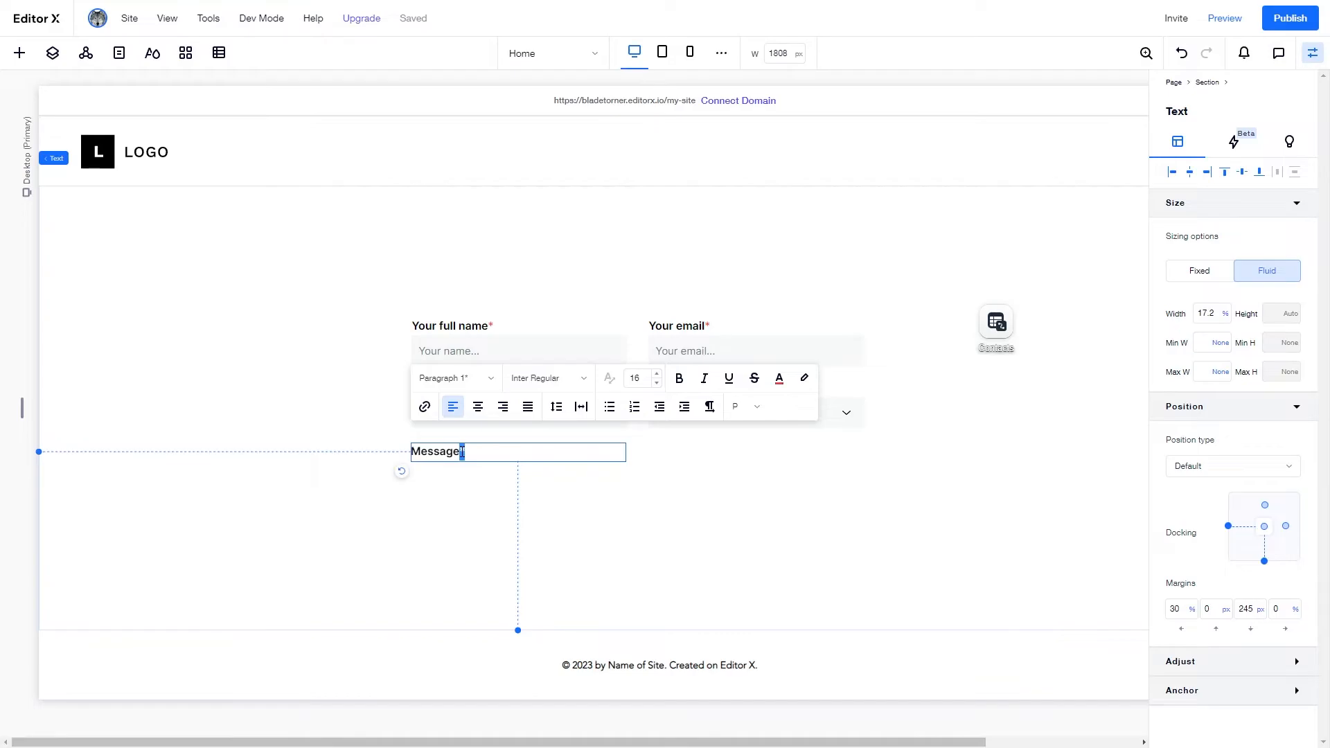
left_click(422, 474)
left_click(451, 451)
left_click_drag(452, 451, 462, 454)
- Add a 'How can we do better next time?' text box under Message, widened across both columns
left_click(20, 59)
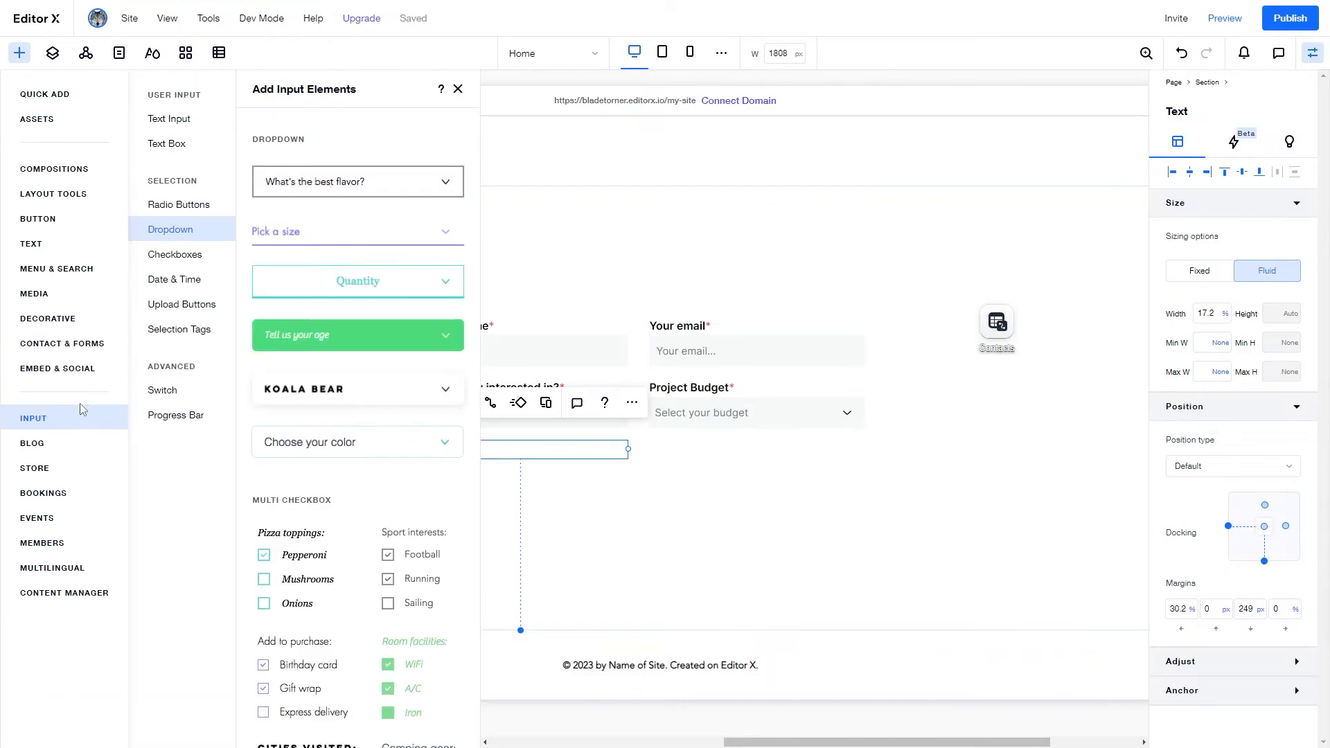
left_click(176, 144)
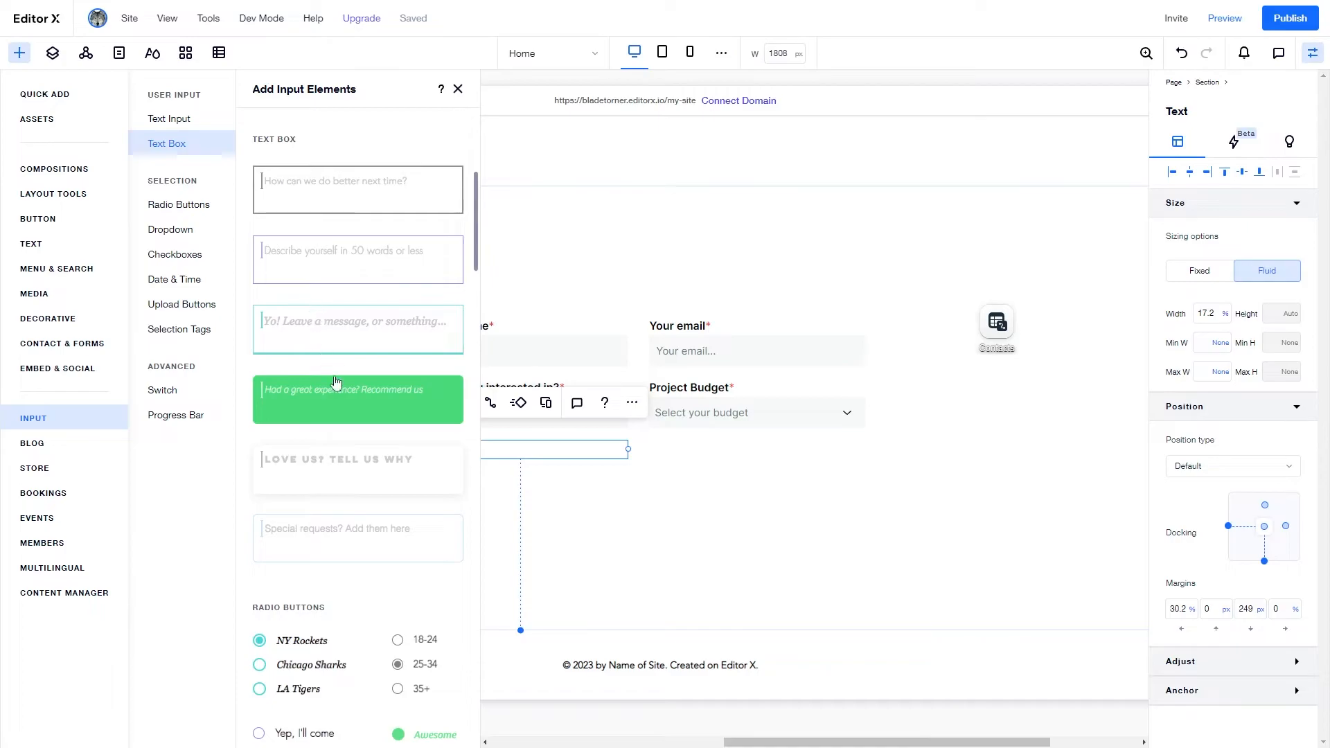
left_click_drag(331, 201, 516, 581)
left_click_drag(620, 523, 866, 503)
left_click(447, 449)
left_click_drag(447, 449, 451, 455)
left_click(510, 496)
left_click(1009, 511)
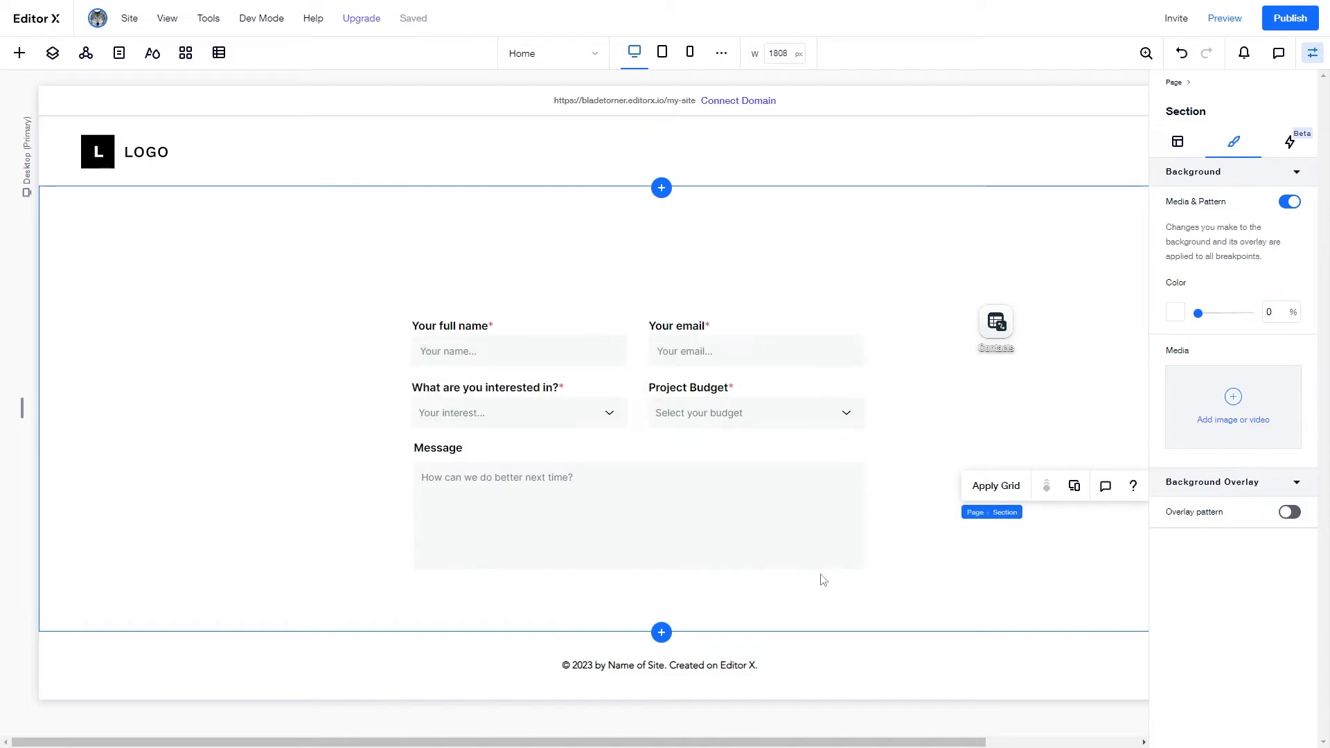
- Replace the message box placeholder with 'Tell us more about your project'
left_click(462, 452)
left_click(461, 465)
left_click(488, 426)
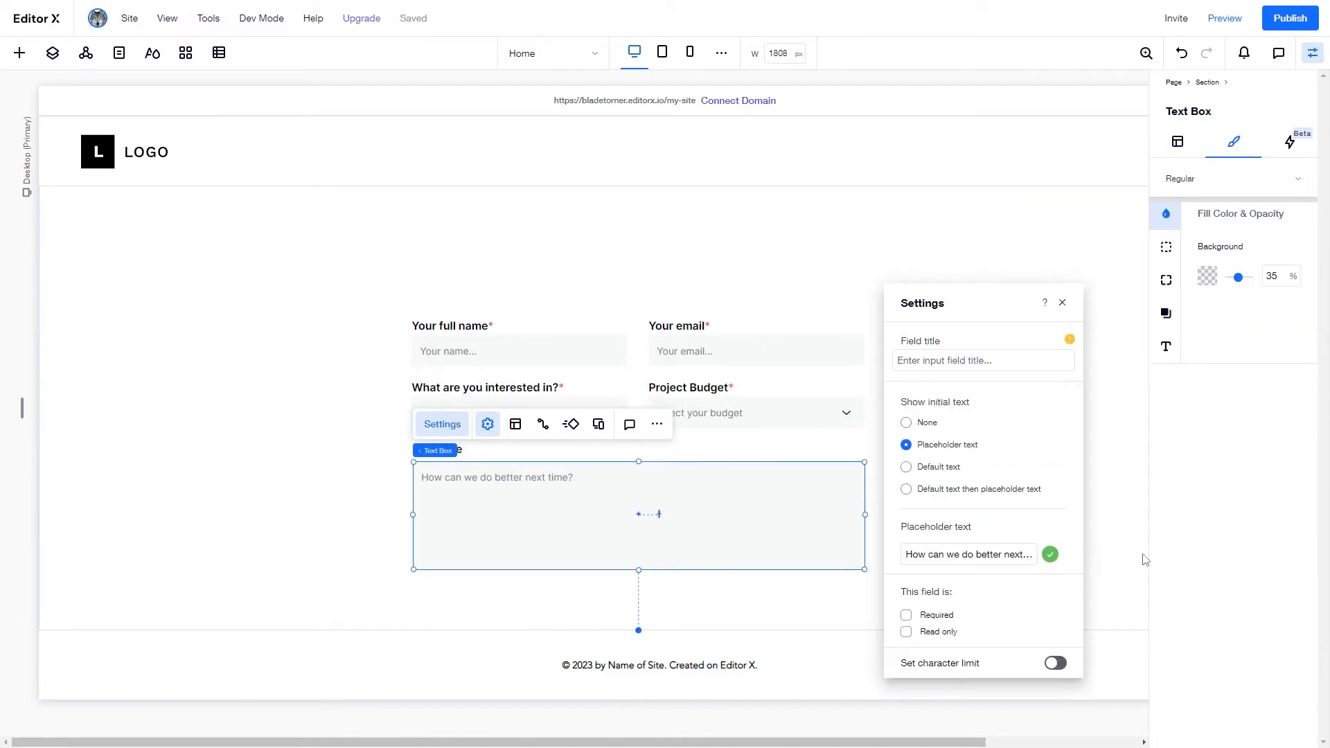
left_click(1002, 552)
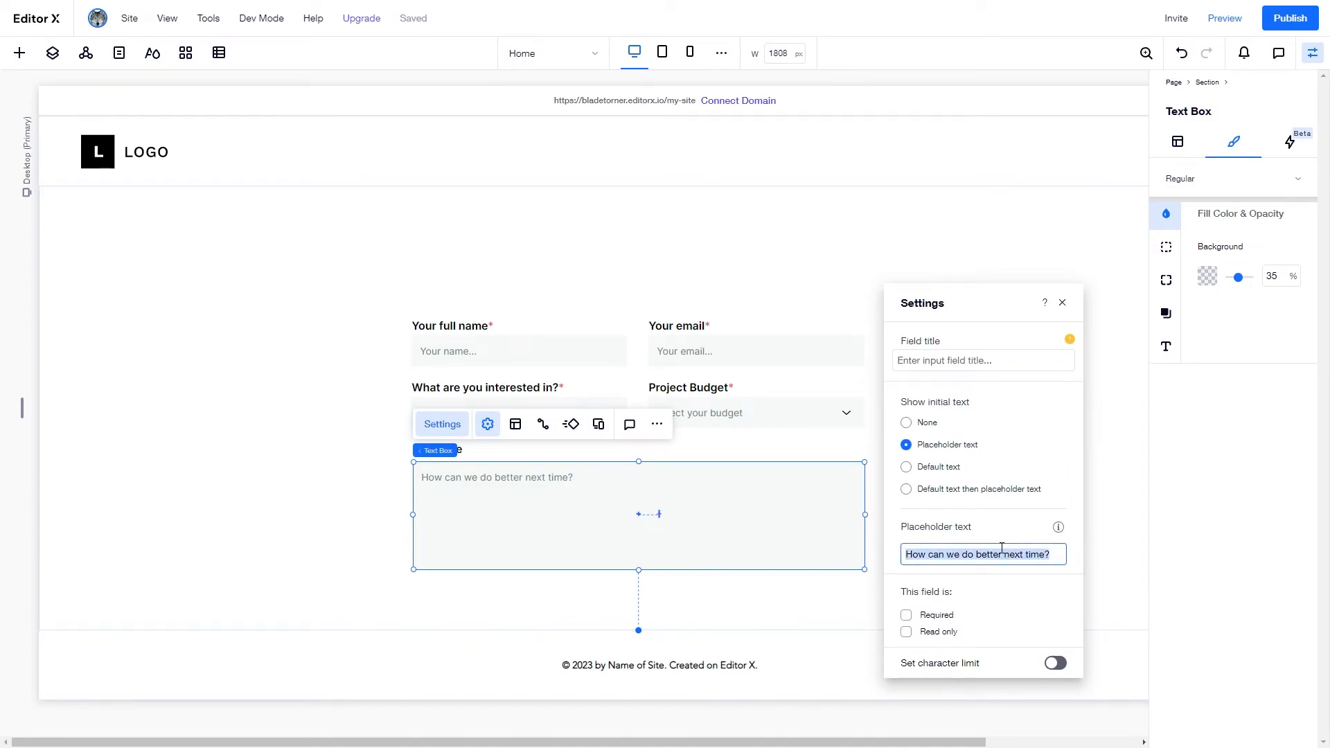
key("ctrl+v")
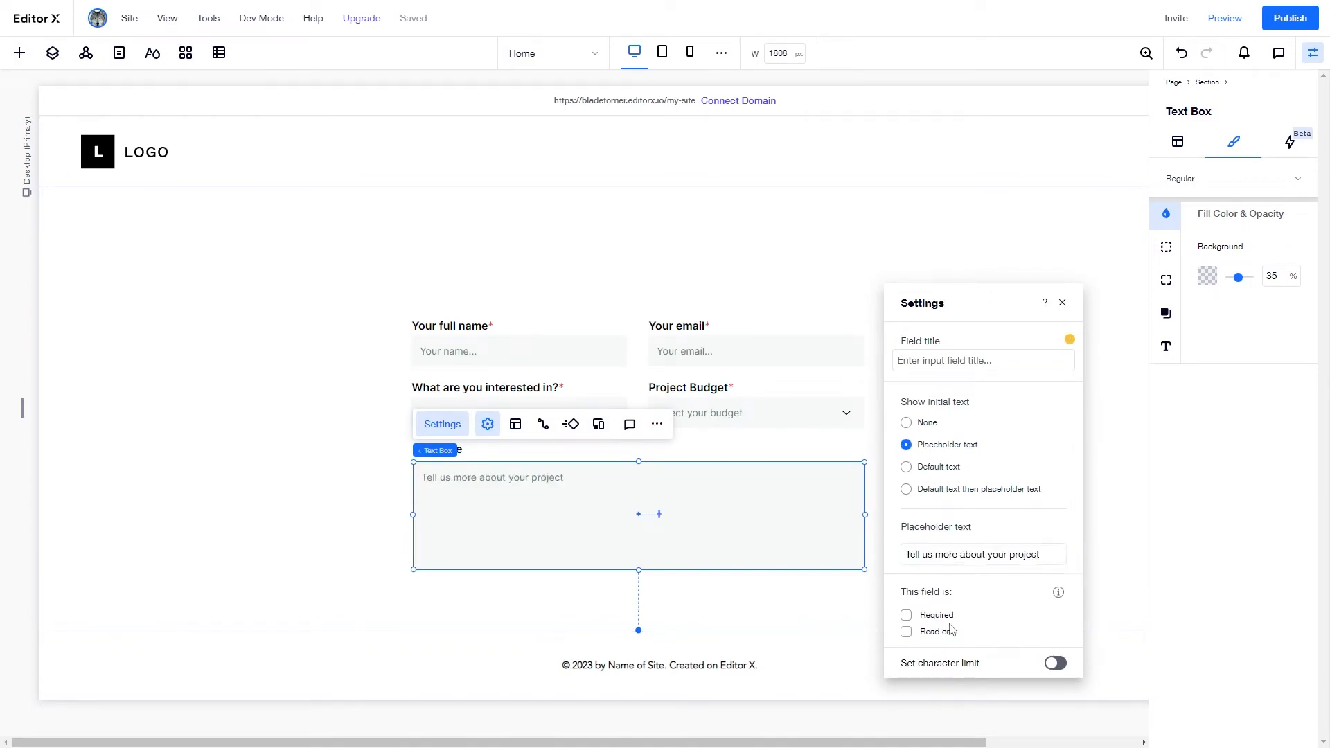
- Turn on a 500-character limit for the message box
left_click(1055, 663)
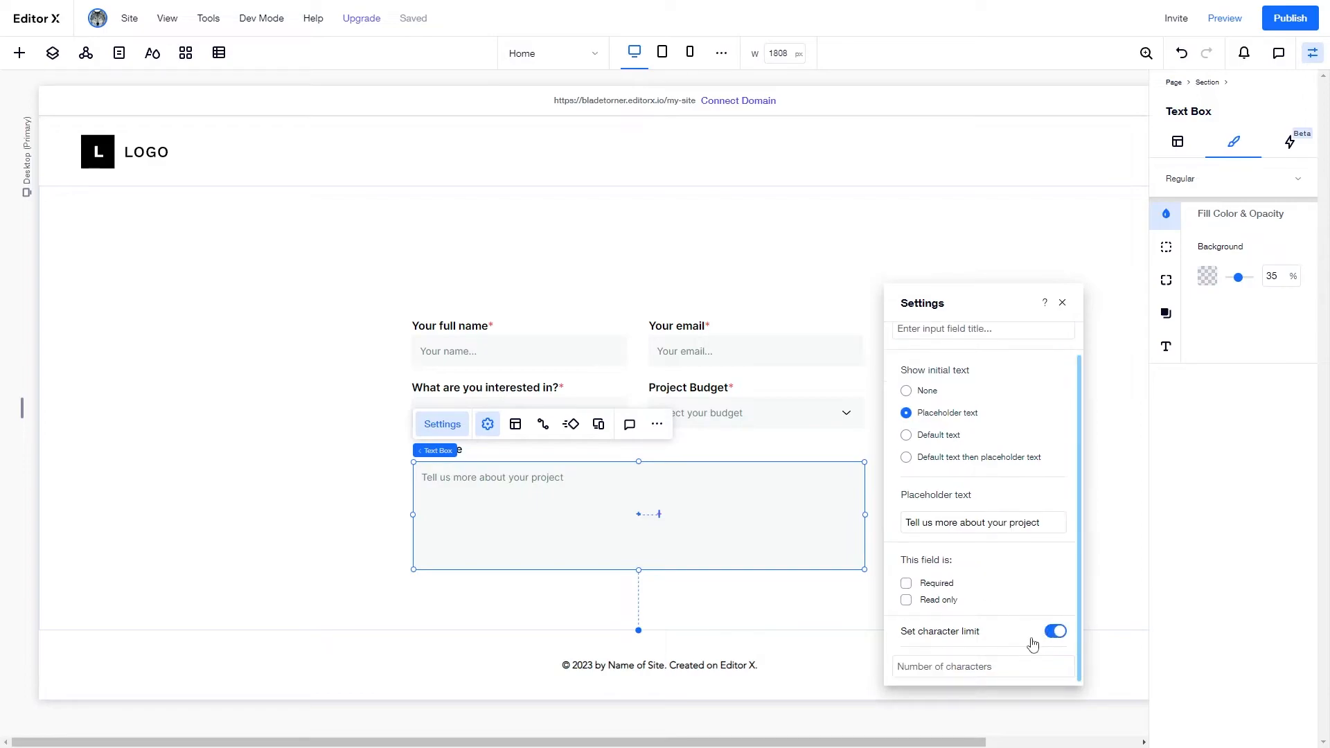
left_click(965, 669)
type("500")
key("Return")
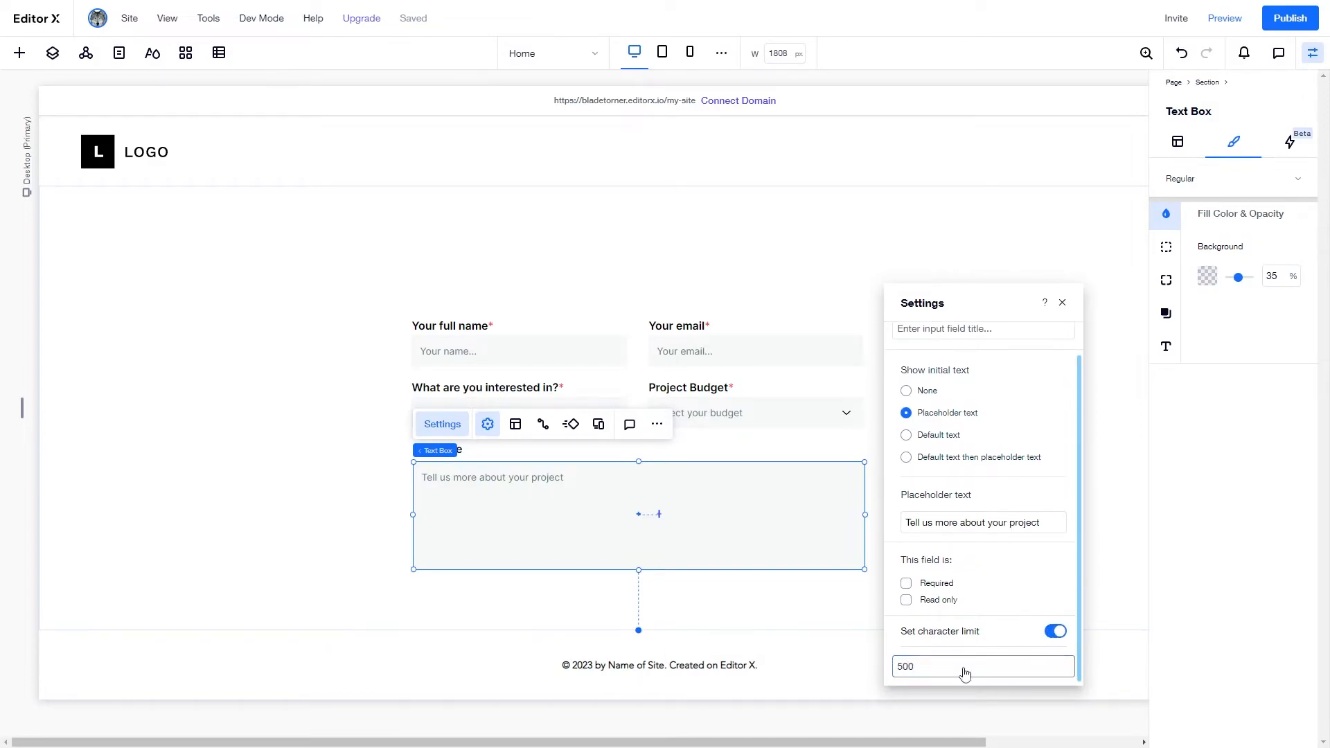
scroll(1006, 382, "up", 1)
mouse_move(1070, 338)
left_click_drag(926, 297, 817, 264)
left_click(952, 271)
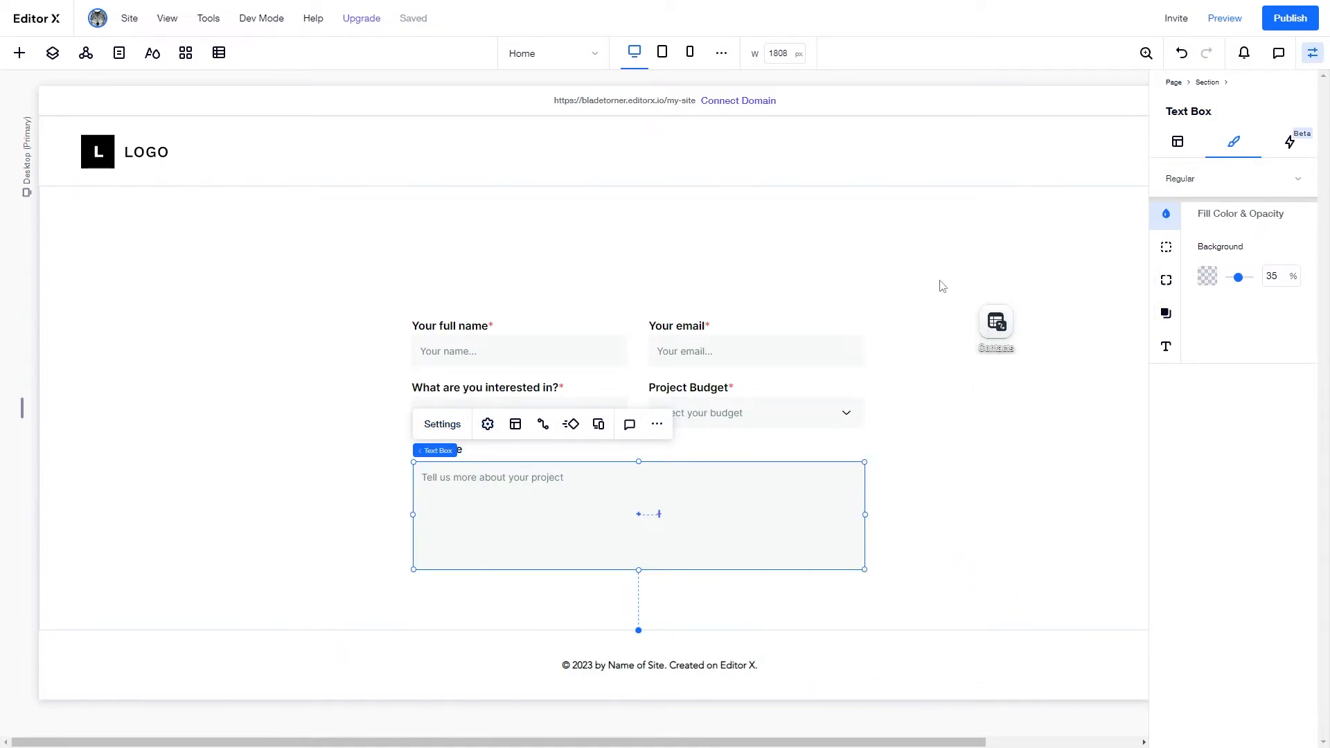
left_click(1040, 541)
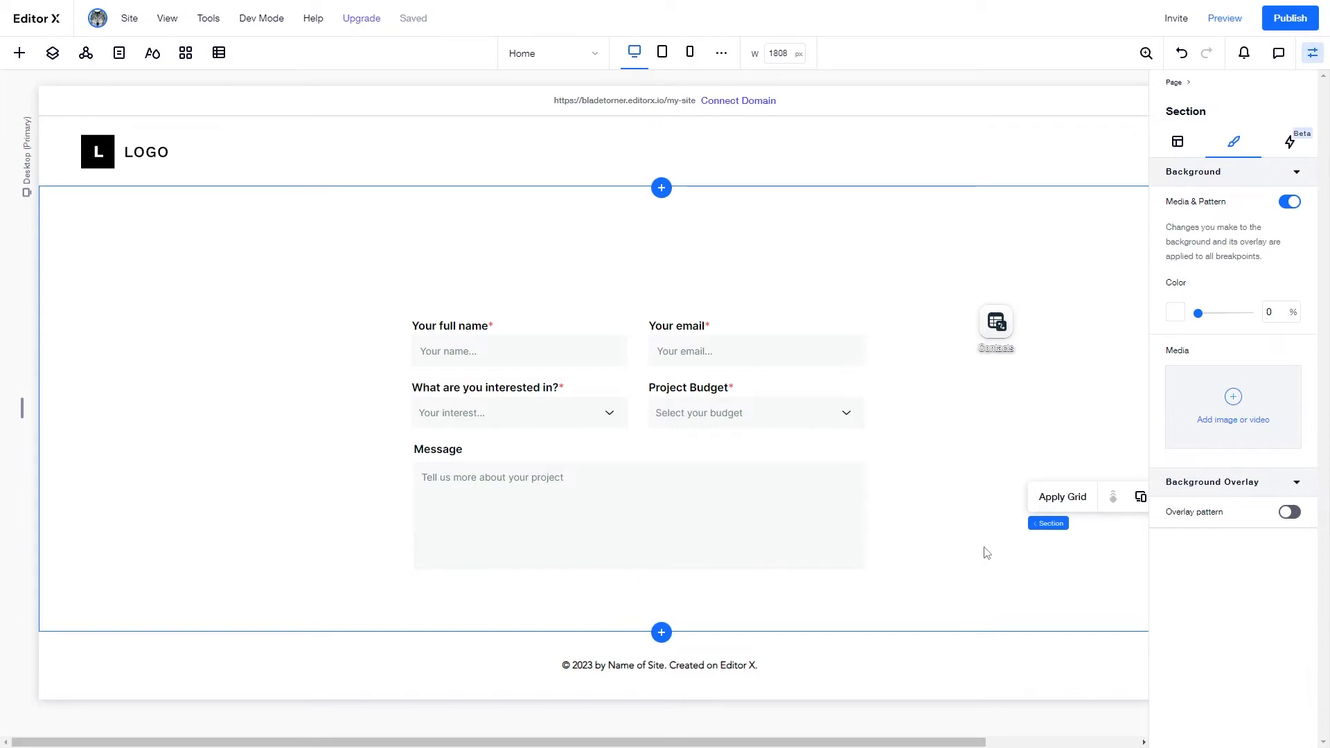
- Multi-select the name, email, interest and budget labels and fields to reposition them
left_click(444, 326)
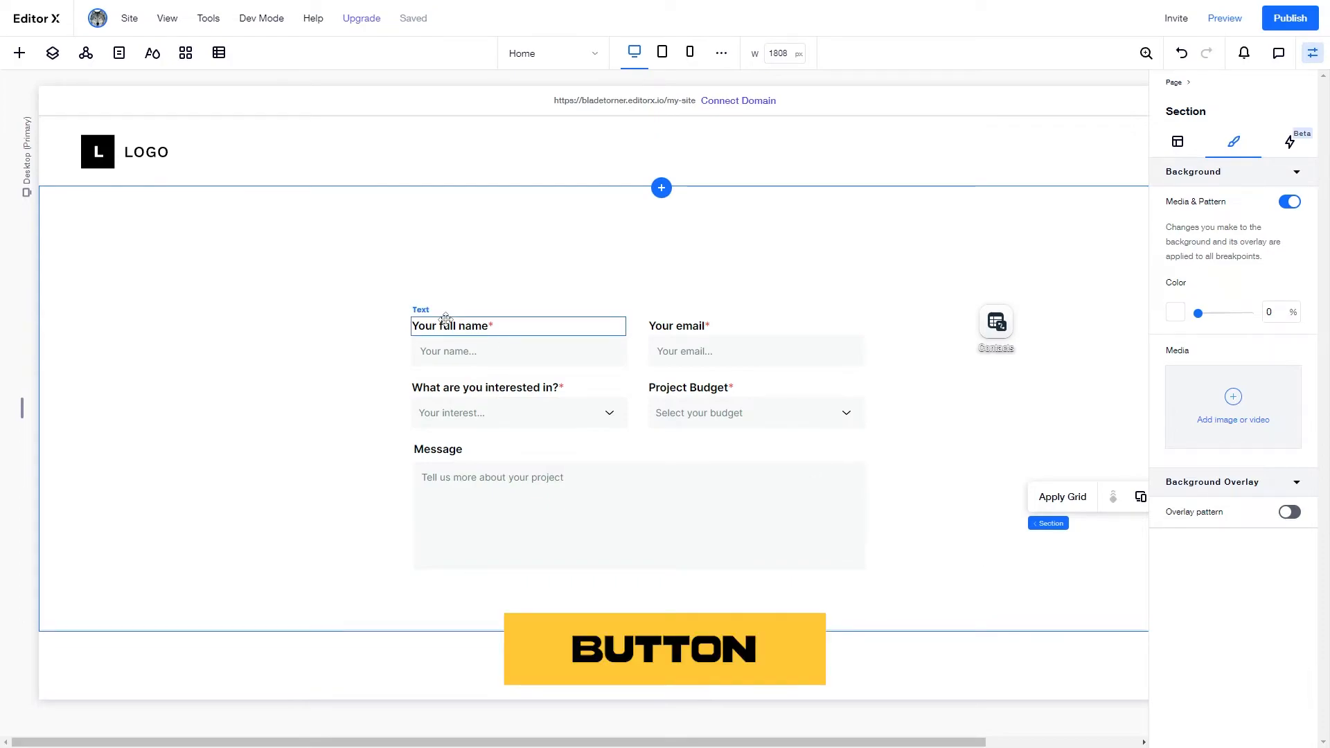
left_click(696, 326, "shift")
left_click(533, 352, "shift")
left_click(676, 352, "shift")
left_click(547, 391, "shift")
left_click(695, 392, "shift")
left_click(535, 412, "shift")
left_click(980, 475)
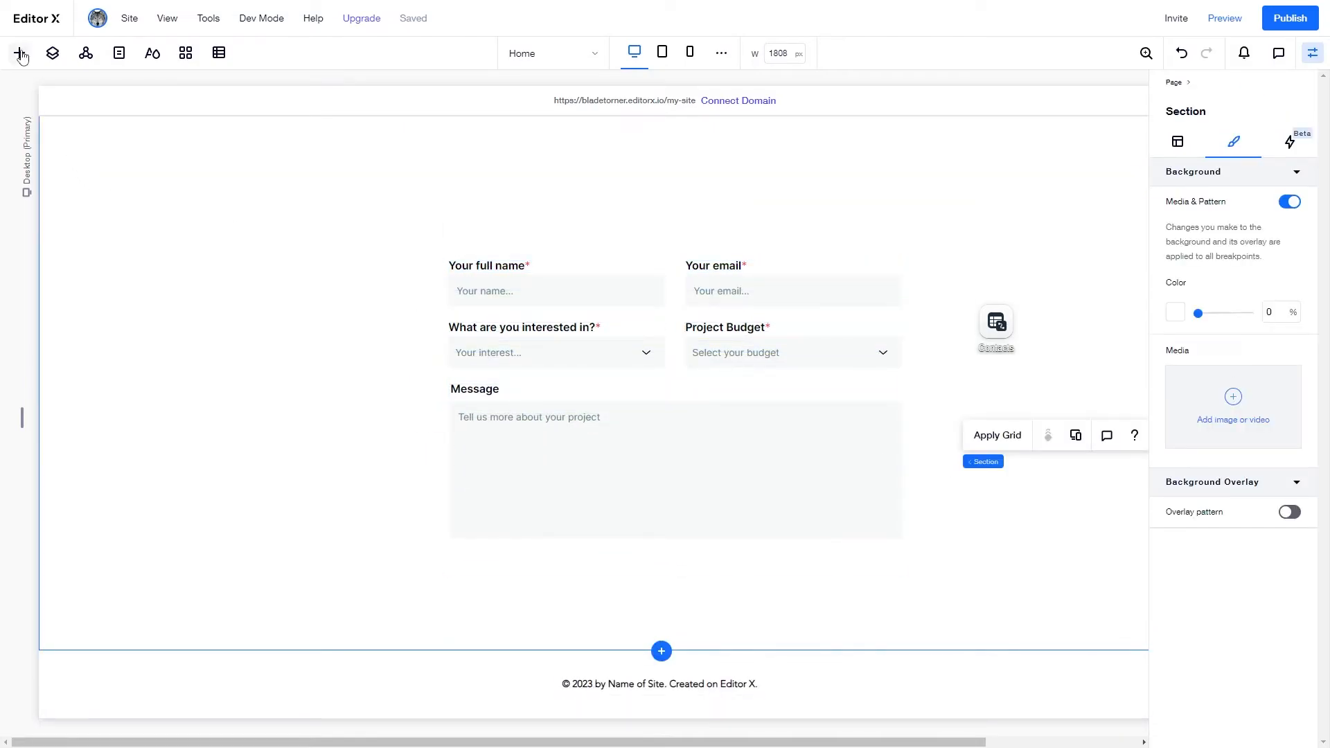
- Bring a button design from the Add panel onto the form
left_click(19, 53)
left_click(39, 218)
left_click_drag(299, 173, 669, 585)
- Place the black Send button beneath the message box, spanning the full 650 px form width
left_click_drag(562, 570, 554, 569)
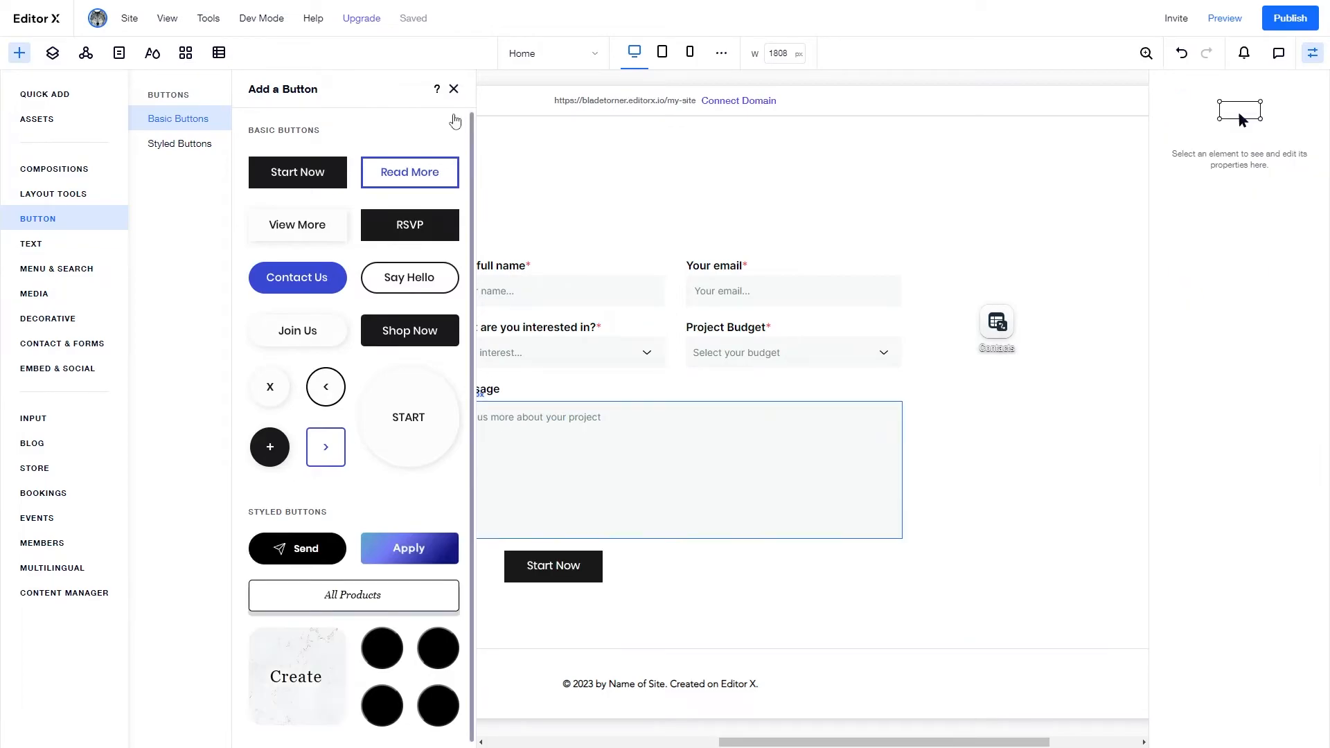
left_click(676, 581)
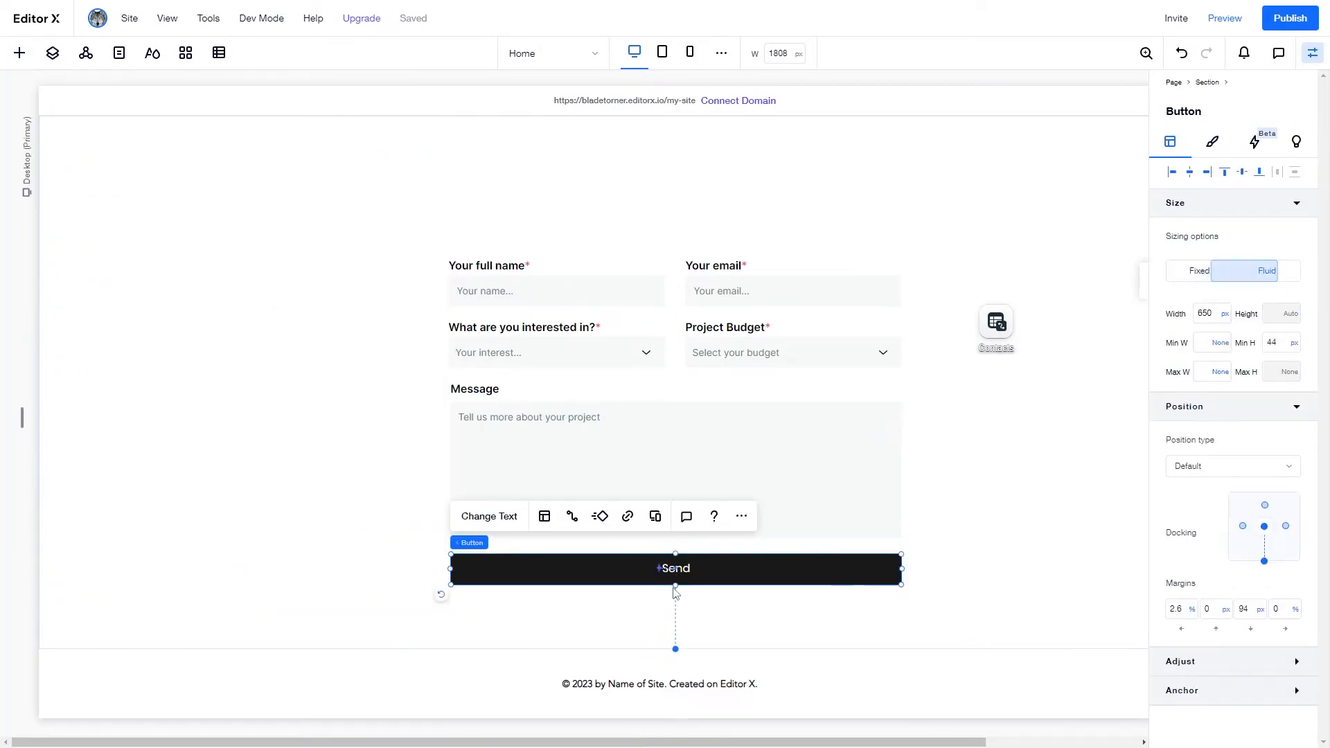
left_click(677, 591)
left_click(640, 580)
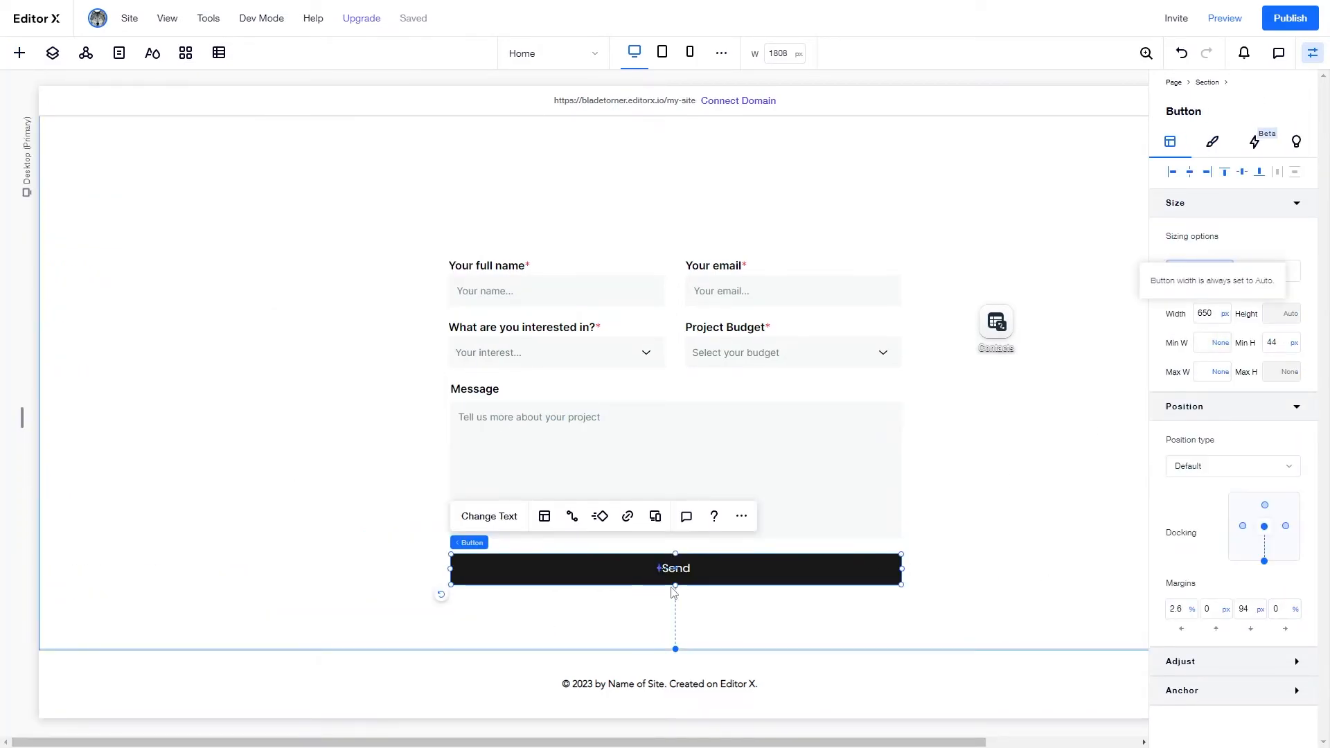
left_click(672, 592)
left_click(581, 569)
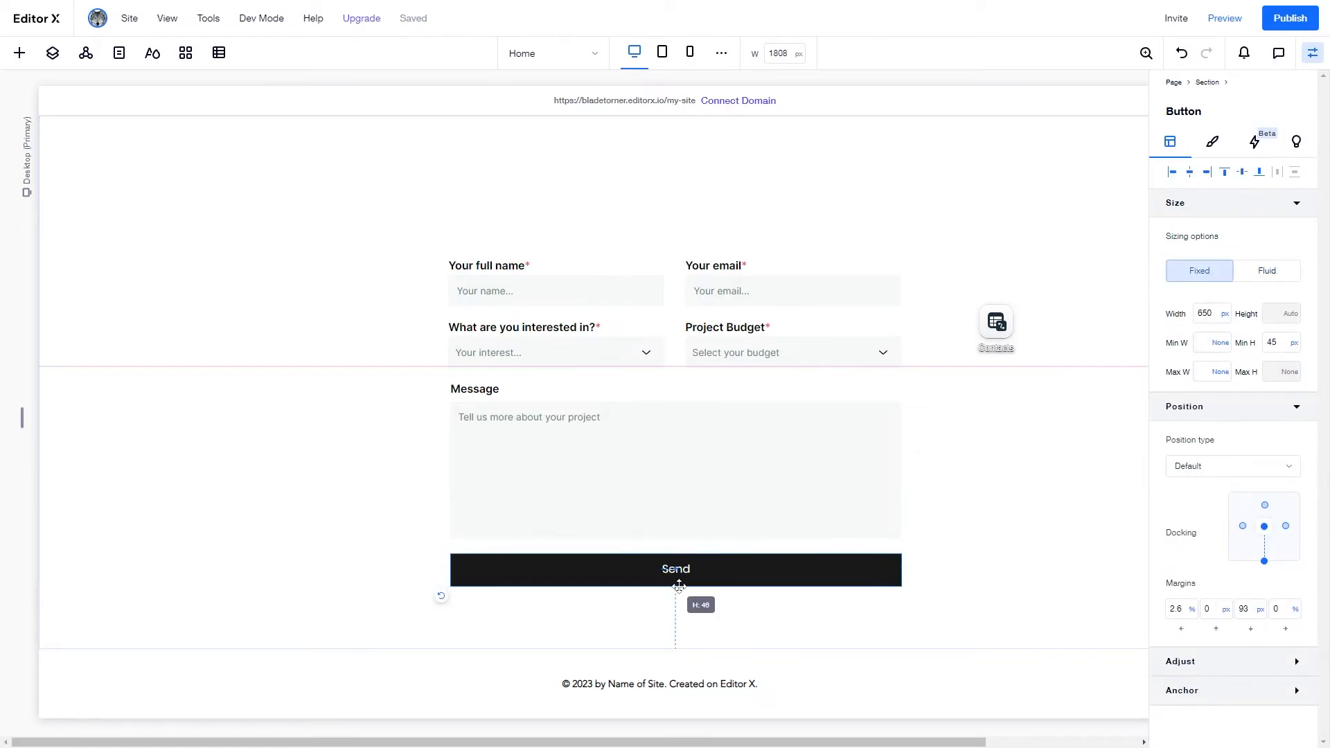
left_click(331, 247)
scroll(296, 336, "up", 2)
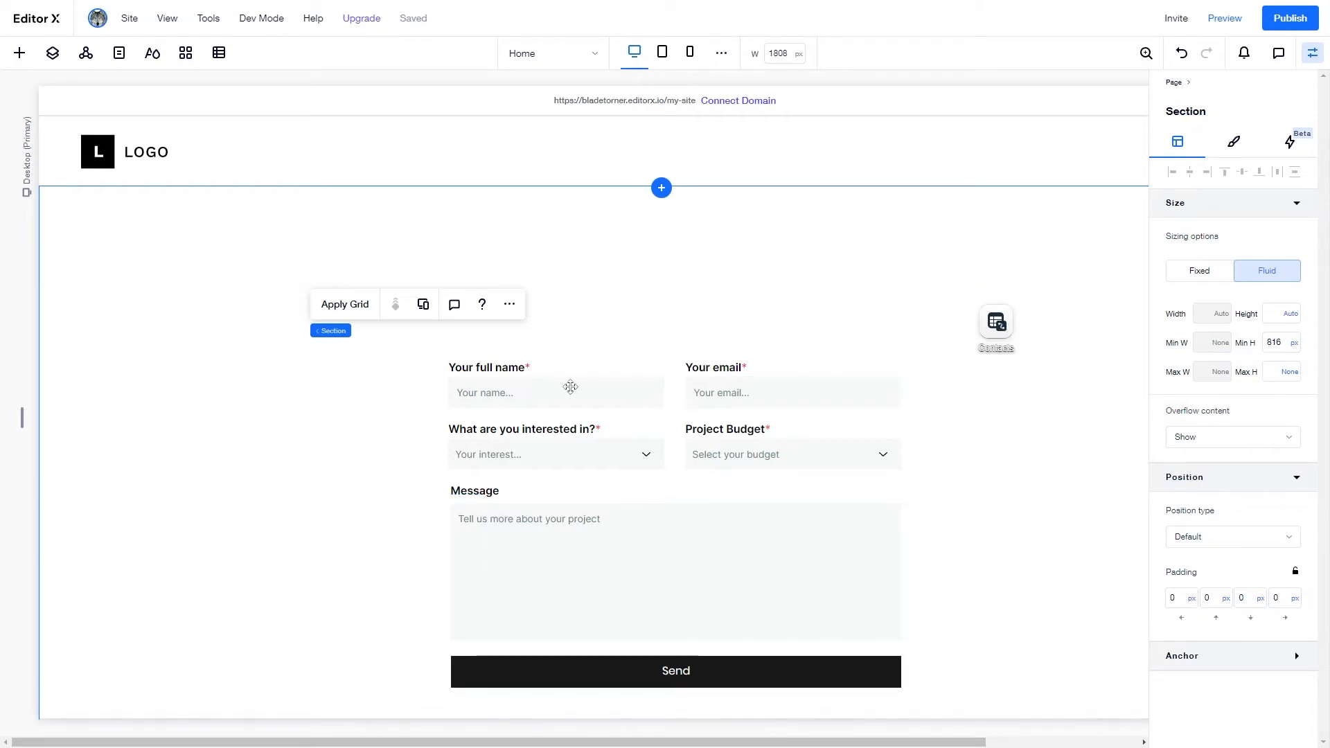
- Connect the name input to the Contacts dataset's Full name field
left_click(569, 386)
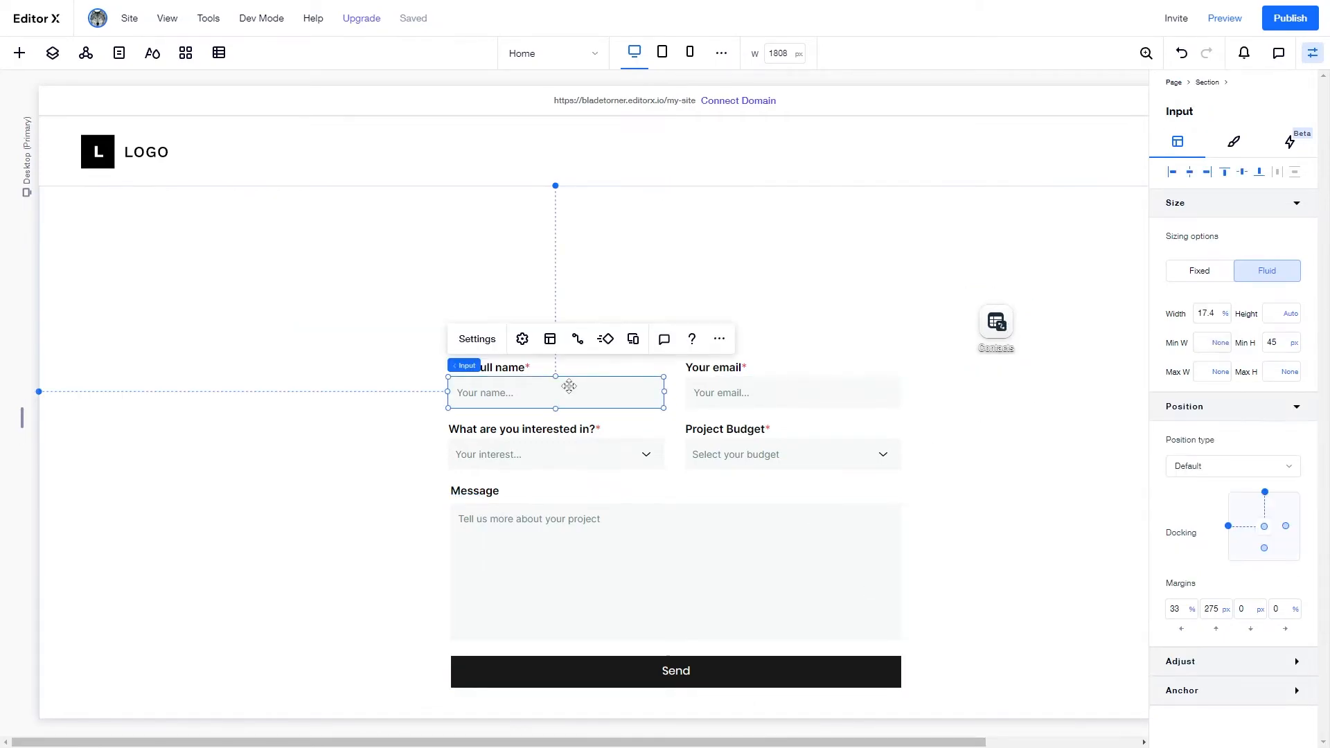
left_click(576, 346)
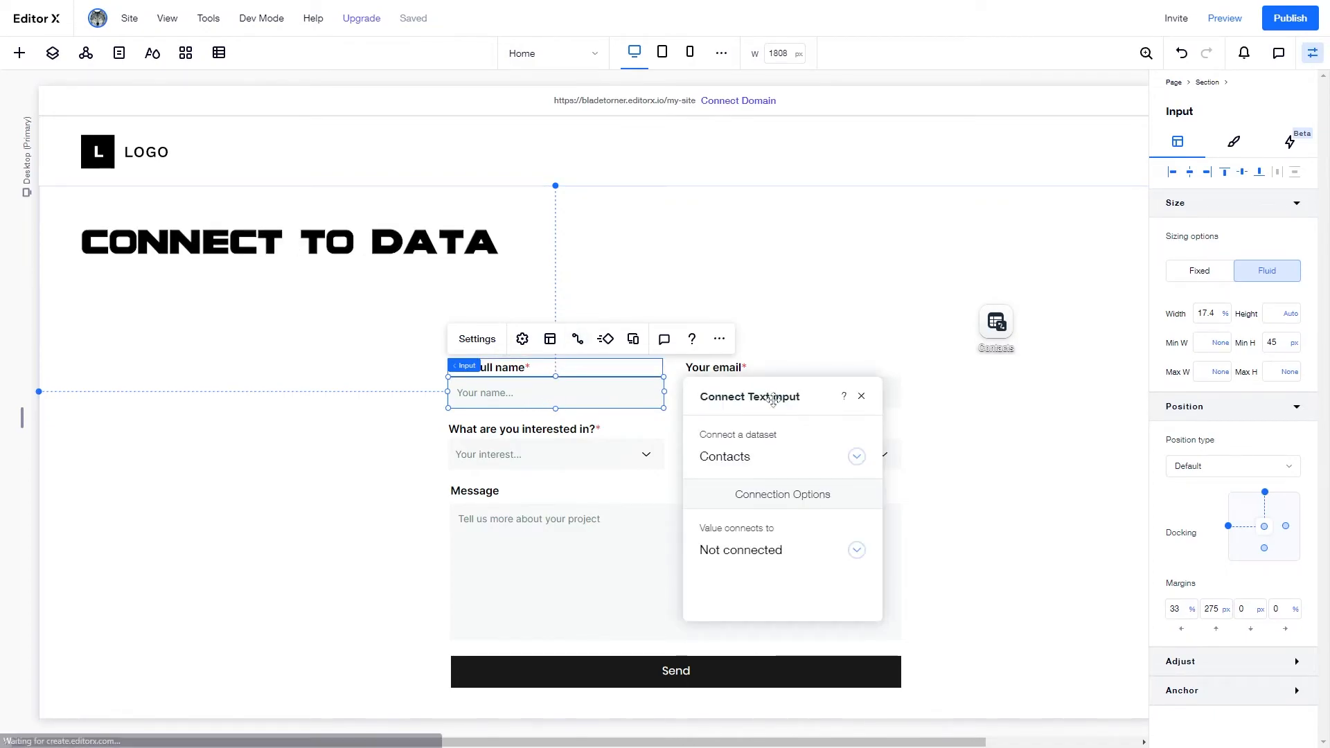
left_click_drag(734, 239, 276, 220)
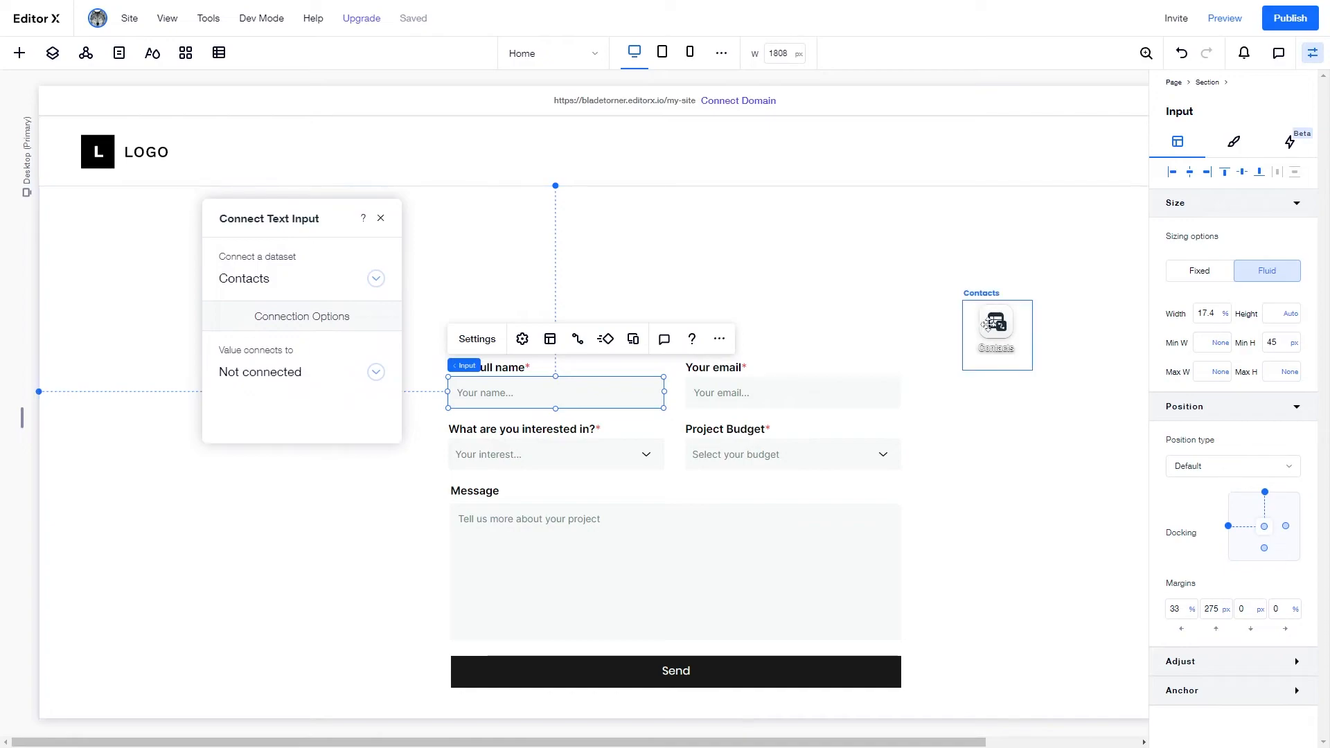
left_click(277, 380)
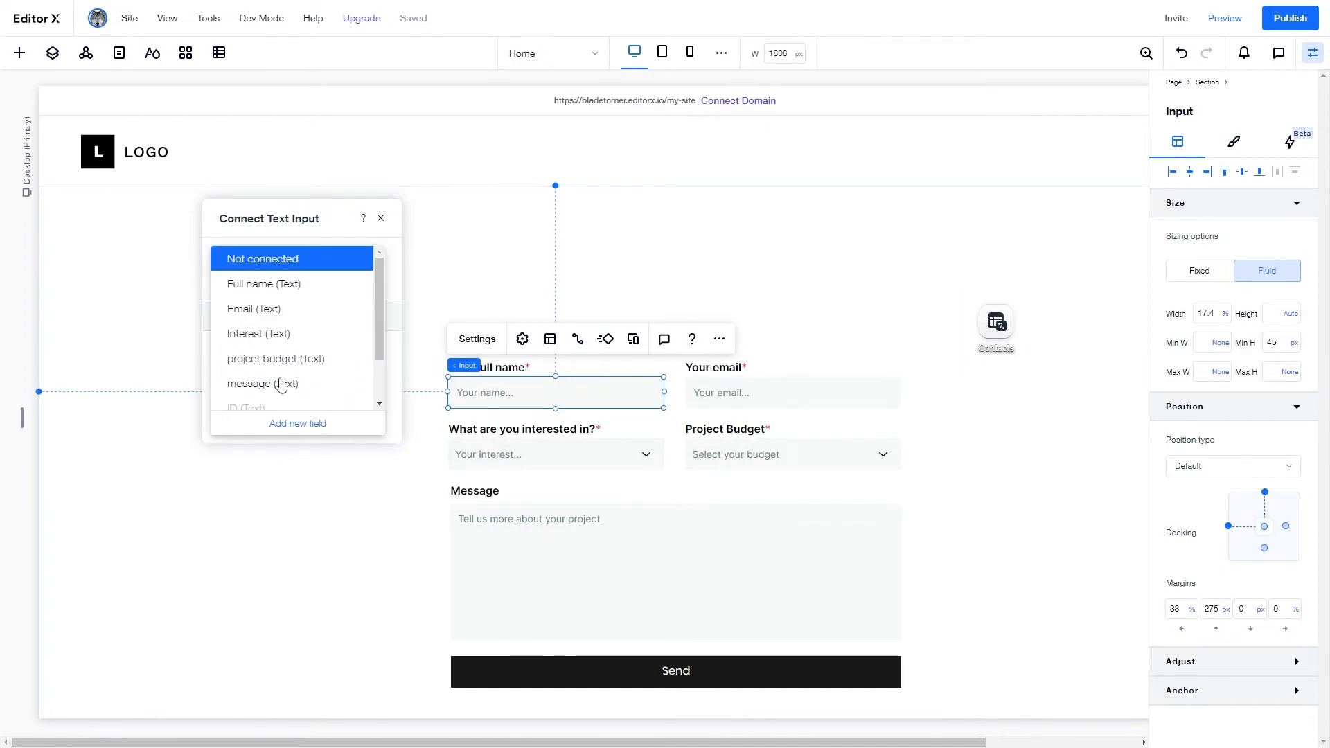
left_click(285, 285)
left_click(380, 218)
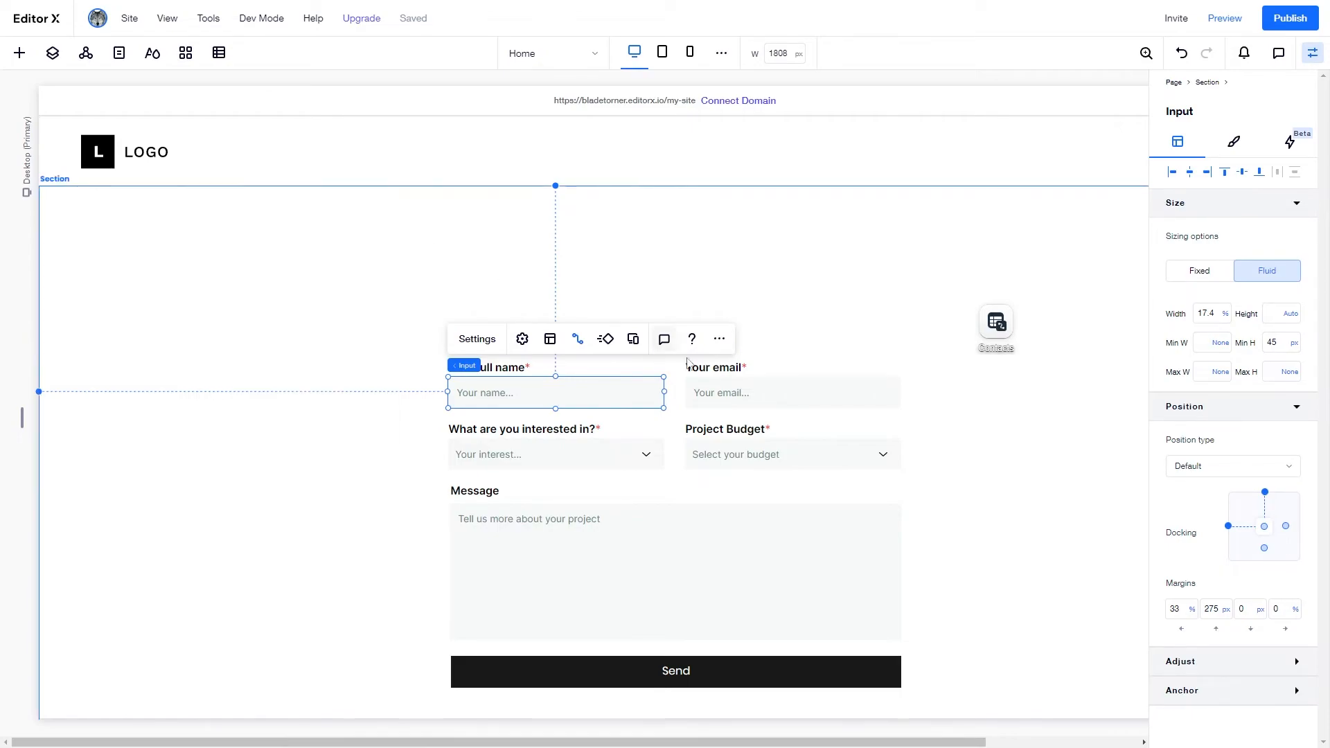
- Connect the email input's value to the Email field
left_click(742, 399)
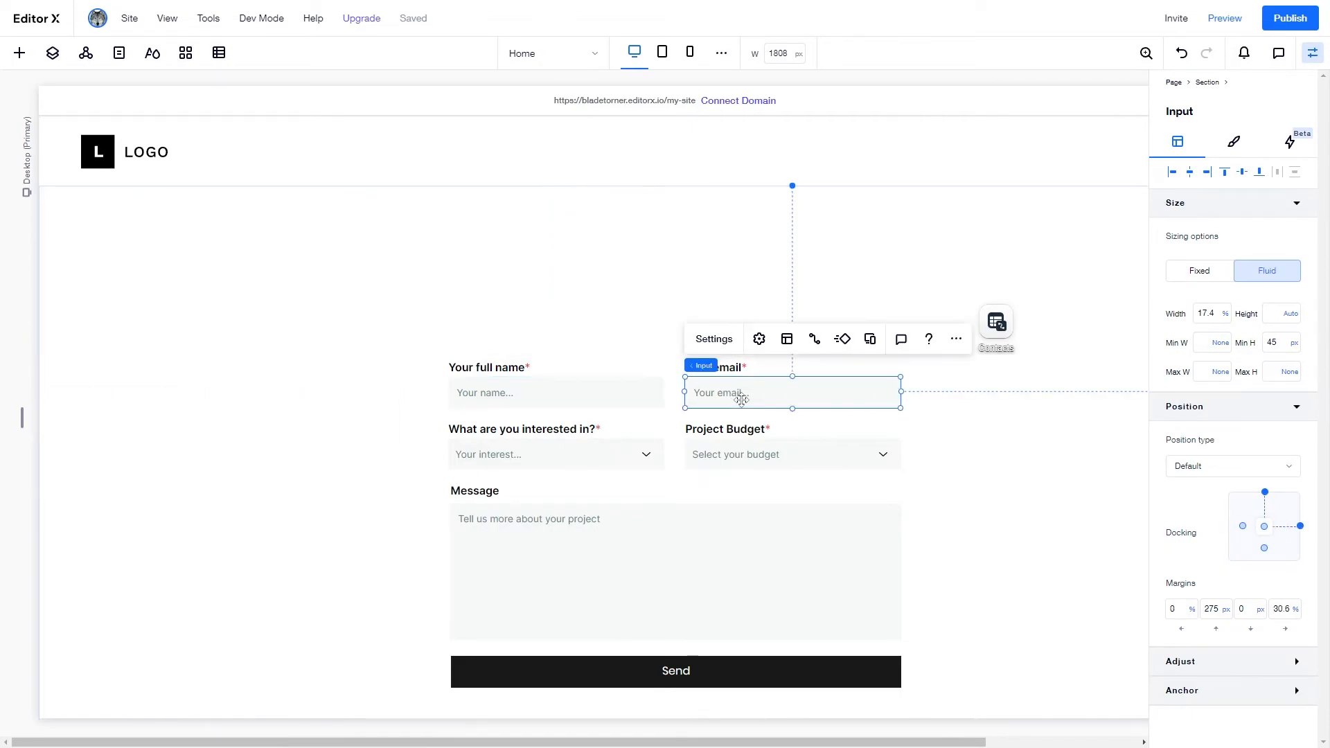
left_click(815, 340)
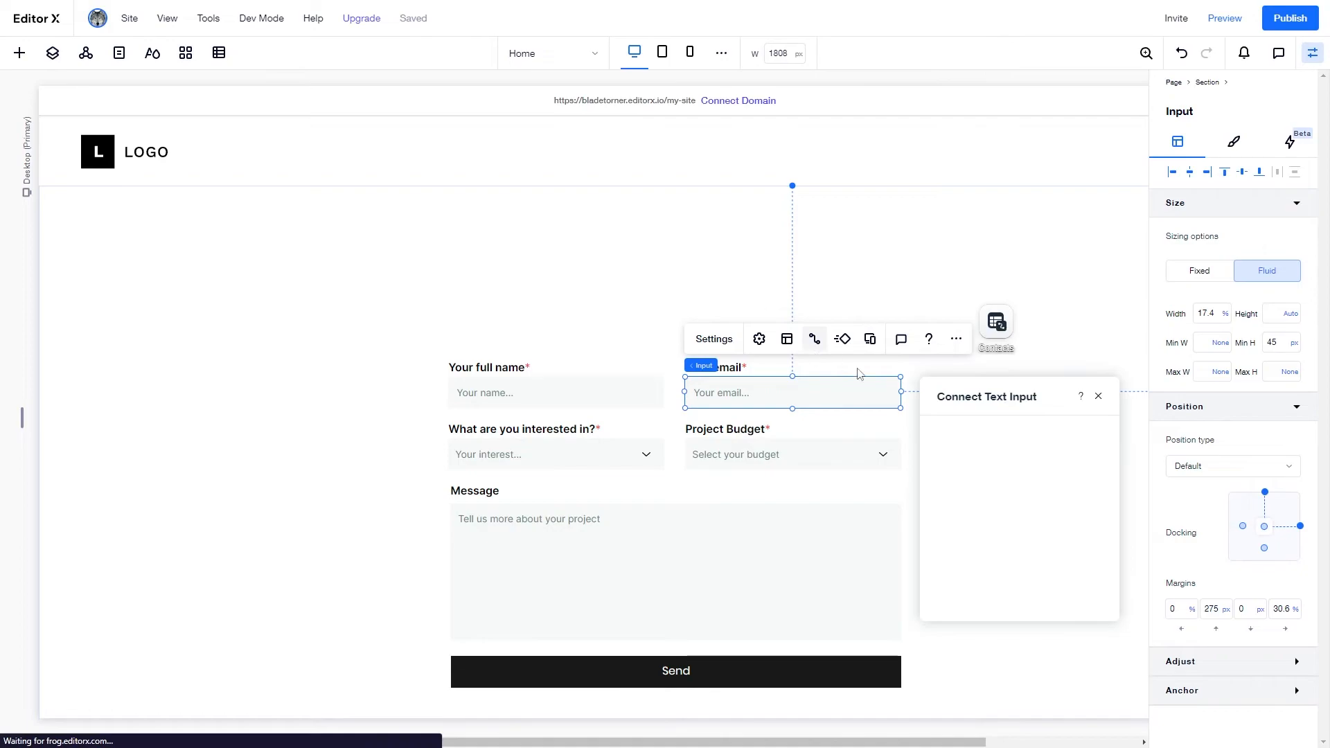
left_click(982, 551)
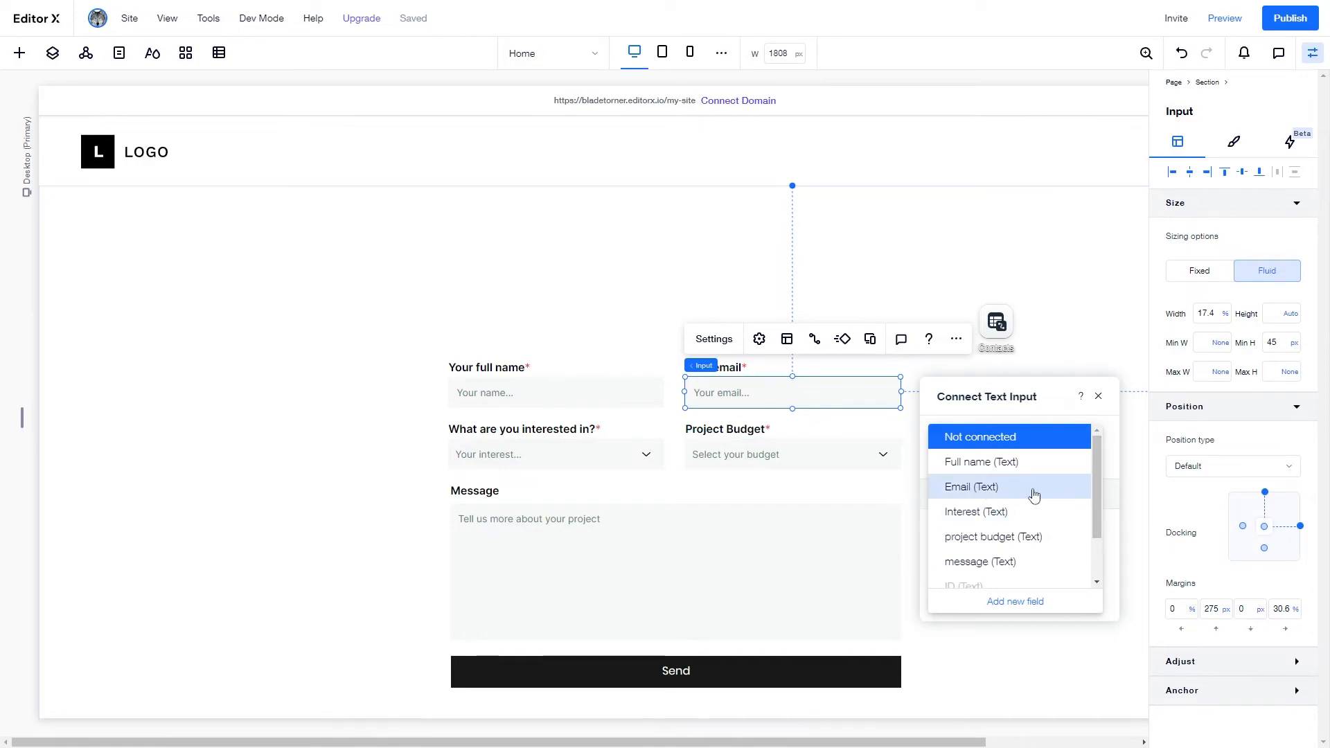
left_click(1008, 515)
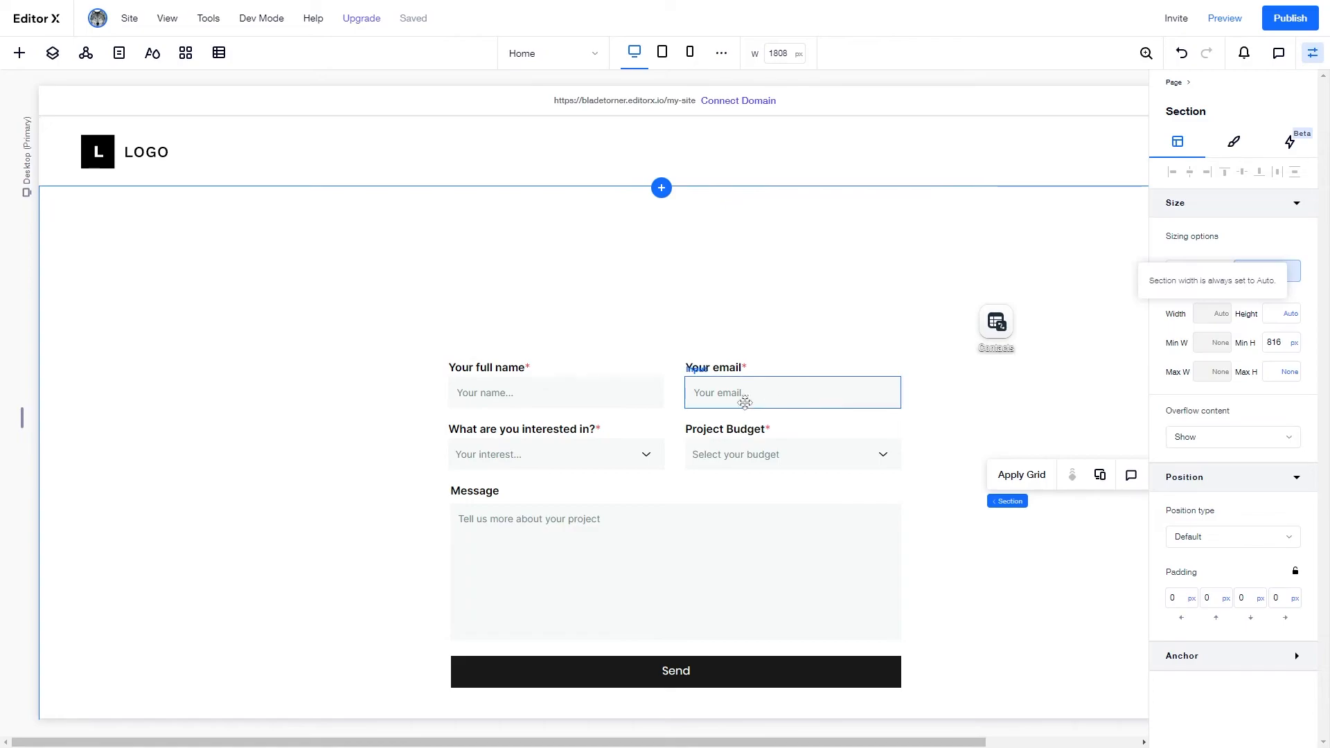
- Connect the Send button to data with its click action set to Submit
scroll(927, 527, "down", 1)
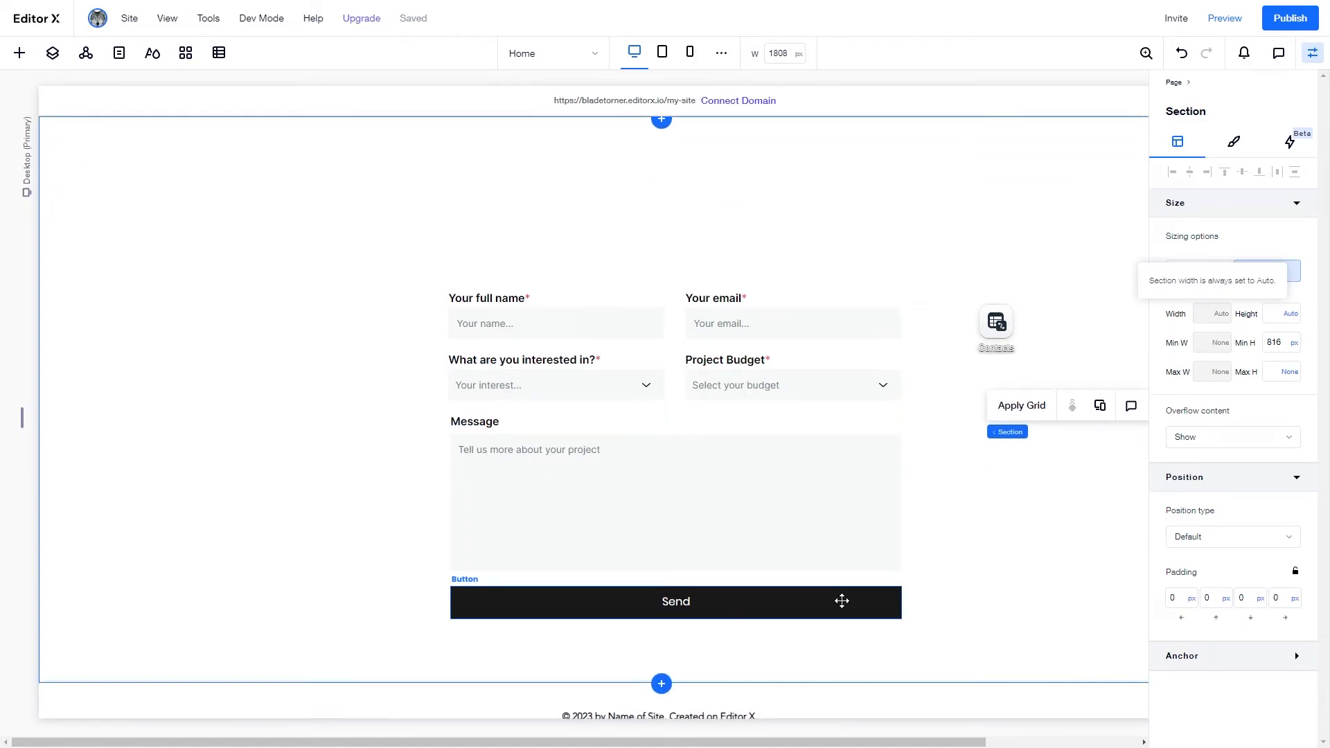
left_click(842, 600)
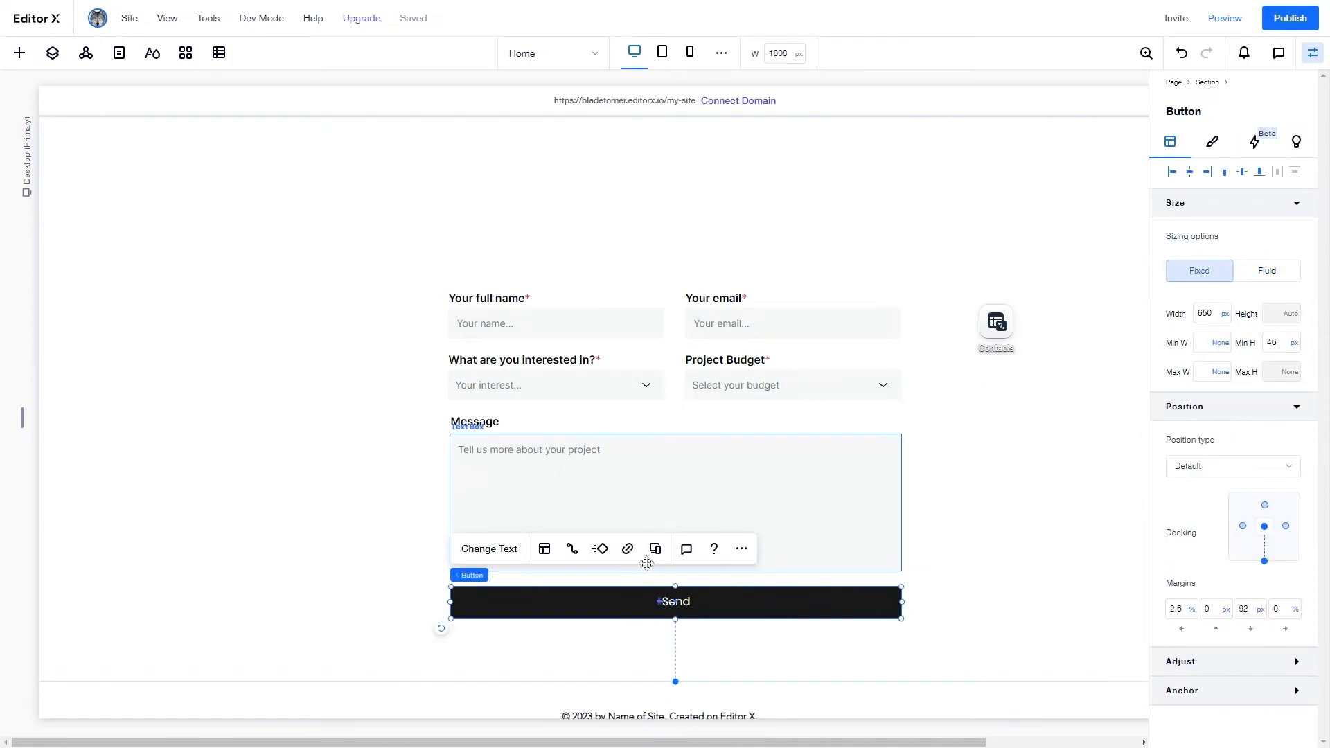
left_click(573, 551)
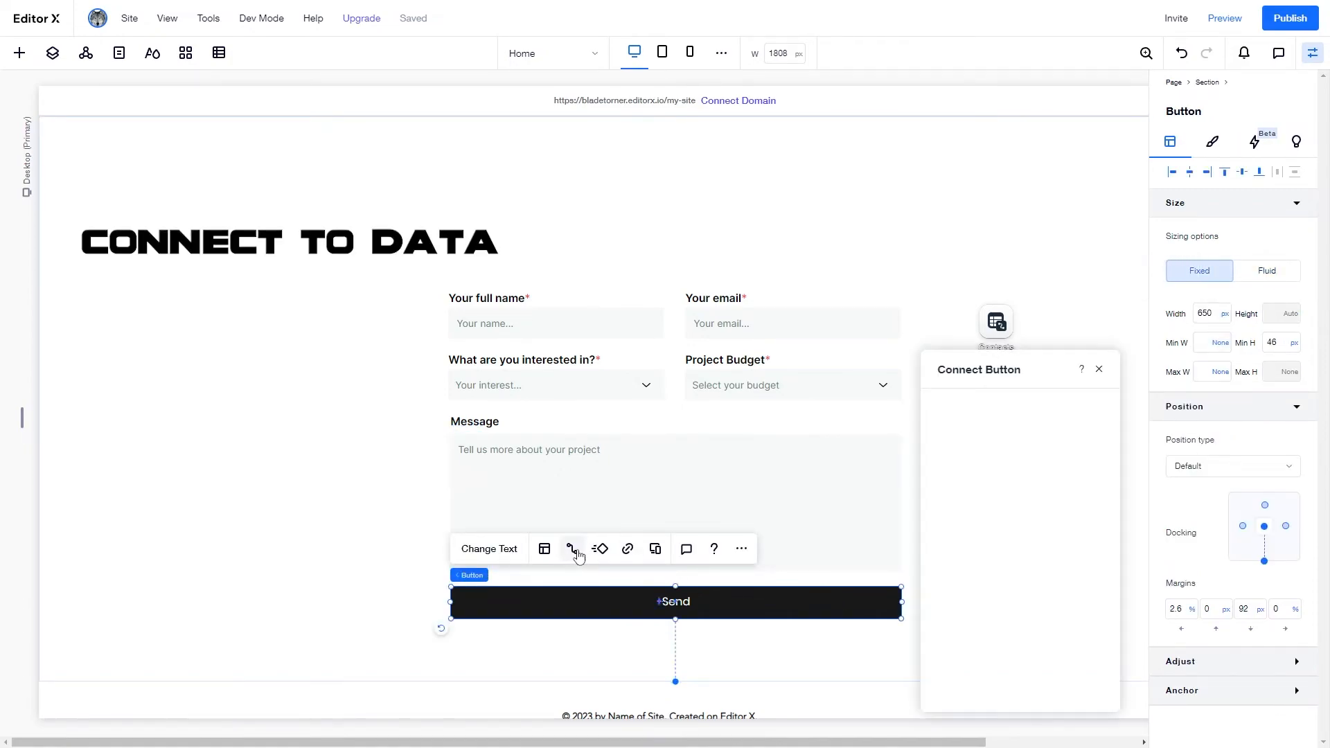
left_click_drag(984, 336, 985, 285)
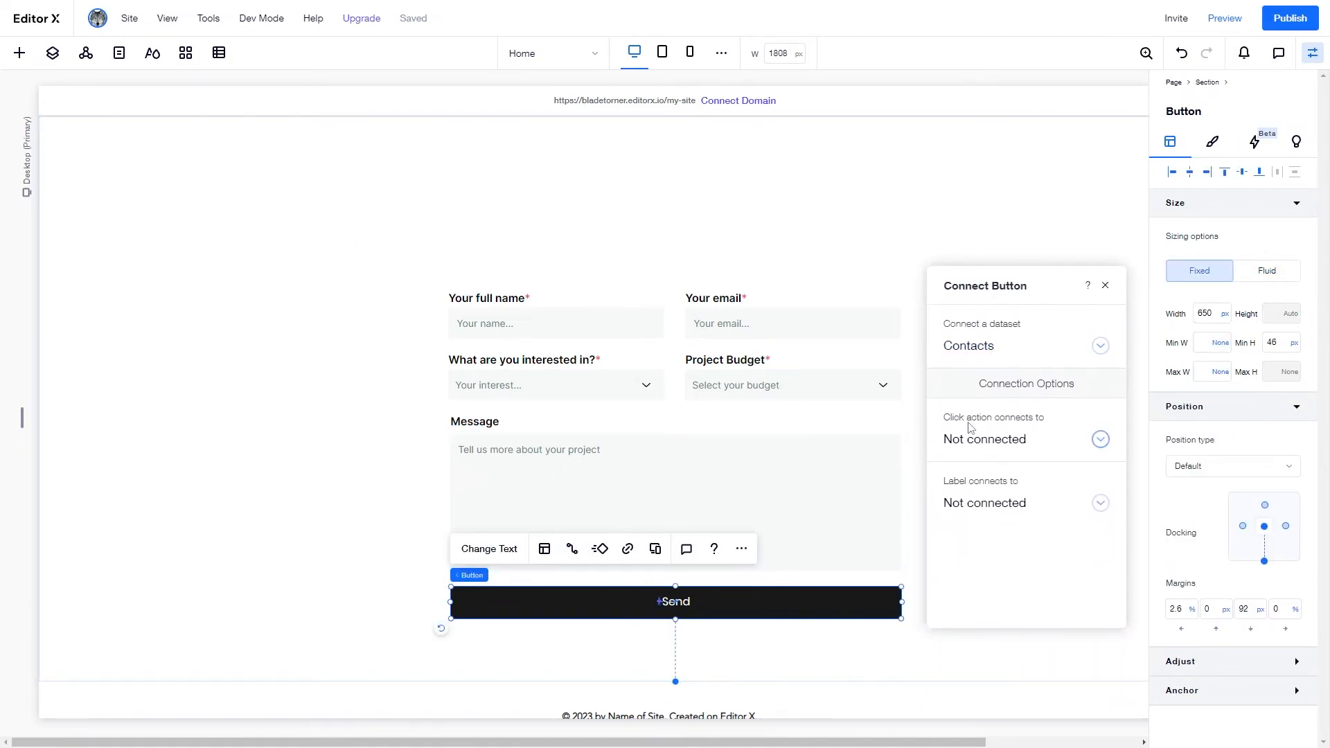
left_click(1008, 439)
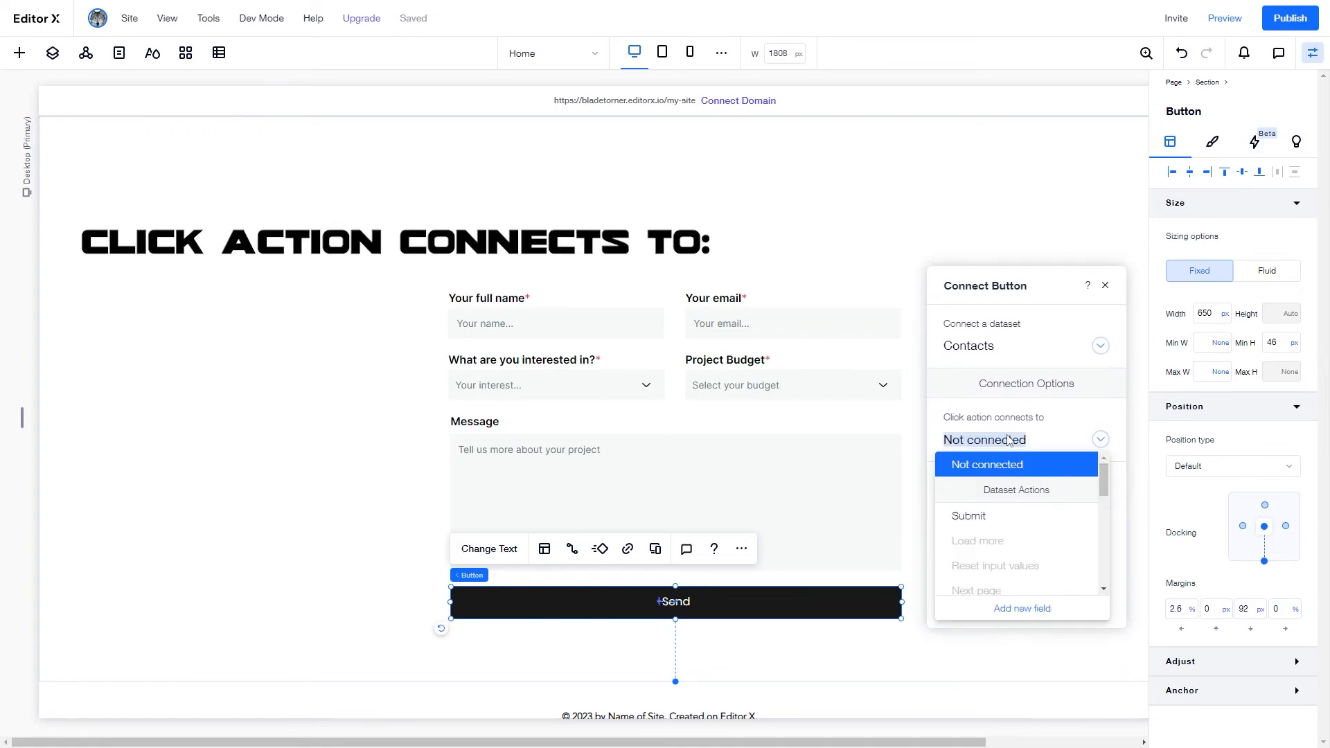
left_click(995, 518)
- Add success and failure submission messages and place them beneath the Send button
scroll(1021, 506, "down", 1)
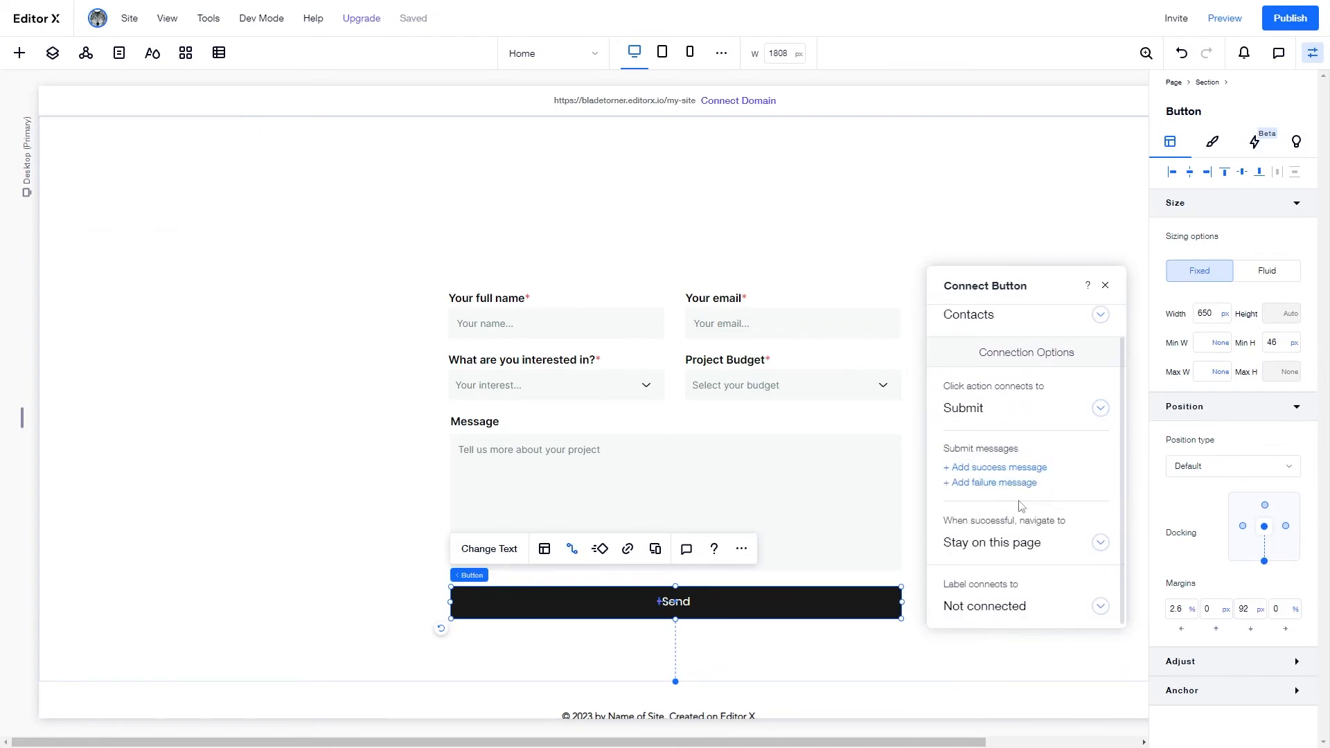
left_click(1001, 468)
left_click(1019, 483)
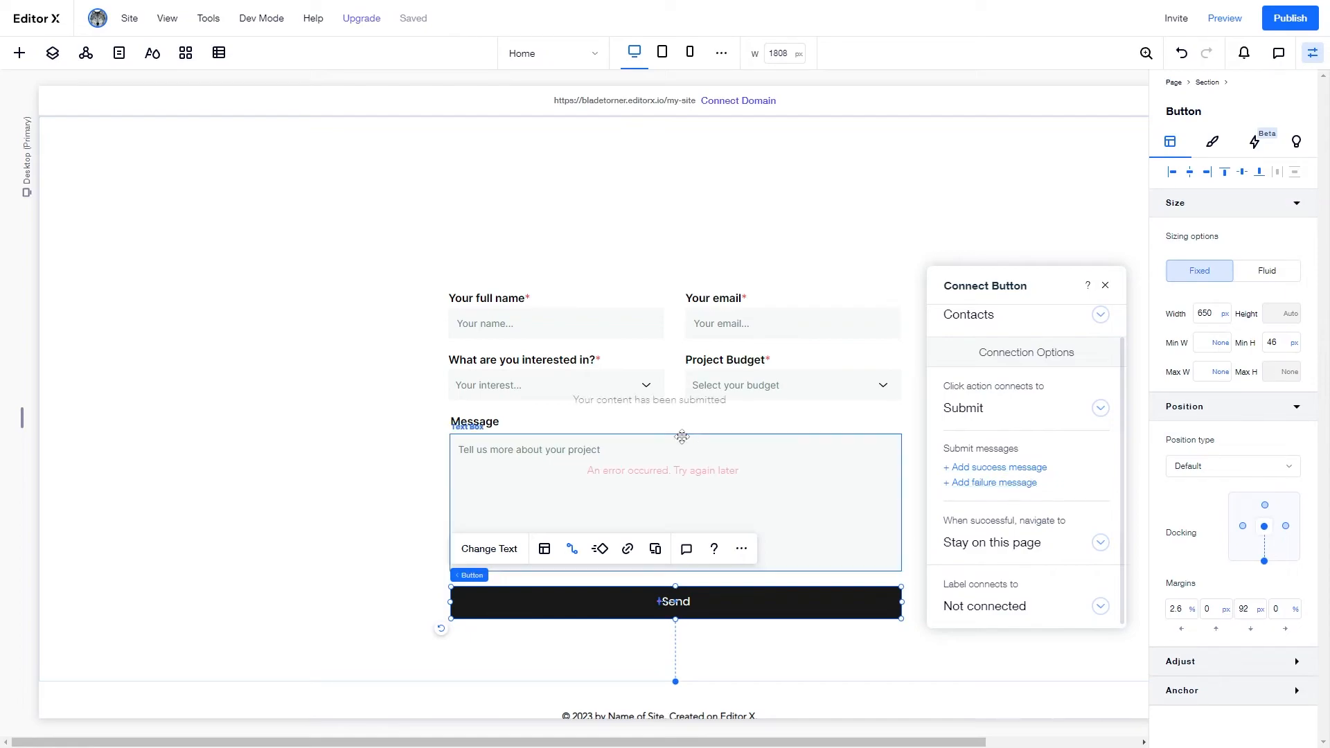
left_click_drag(671, 409, 549, 641)
left_click(665, 469)
left_click_drag(661, 475, 599, 630)
- Set the Send button to keep visitors on this page after submitting
left_click(757, 610)
left_click(572, 548)
left_click_drag(1045, 366, 1054, 247)
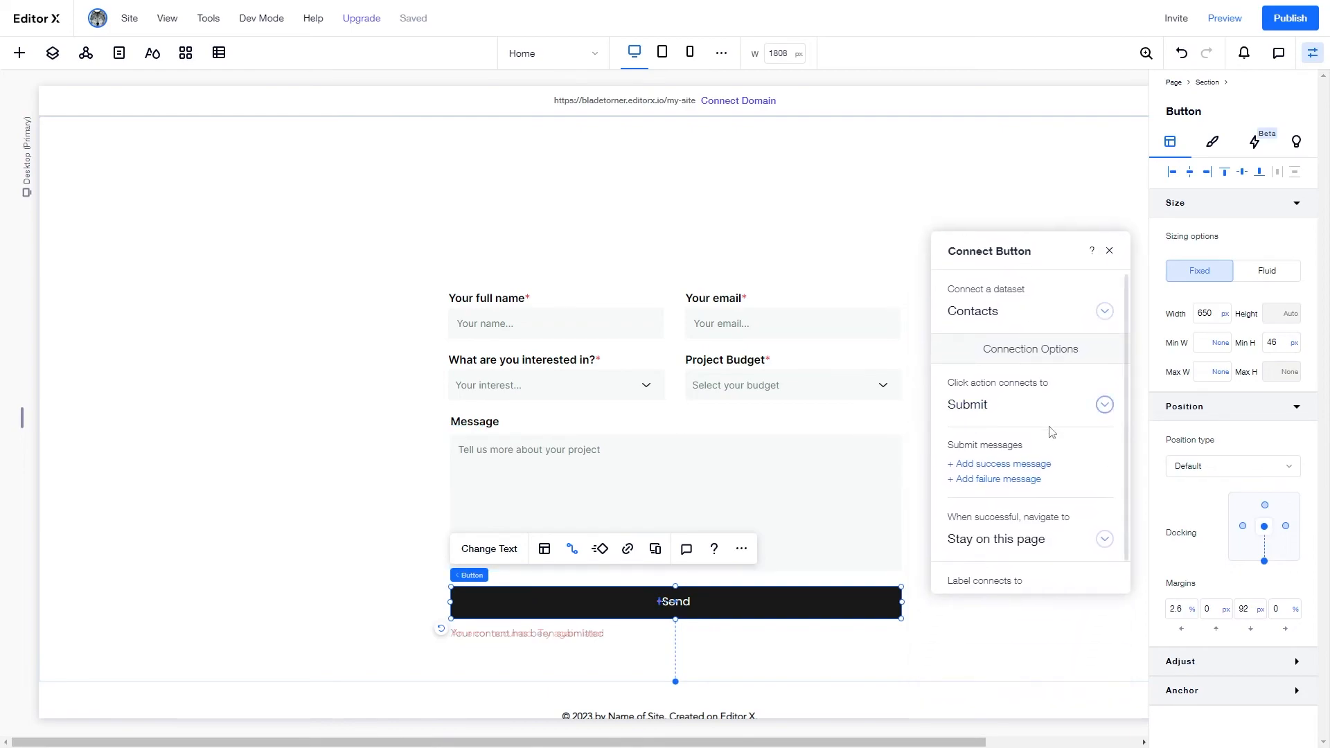
scroll(1050, 499, "down", 1)
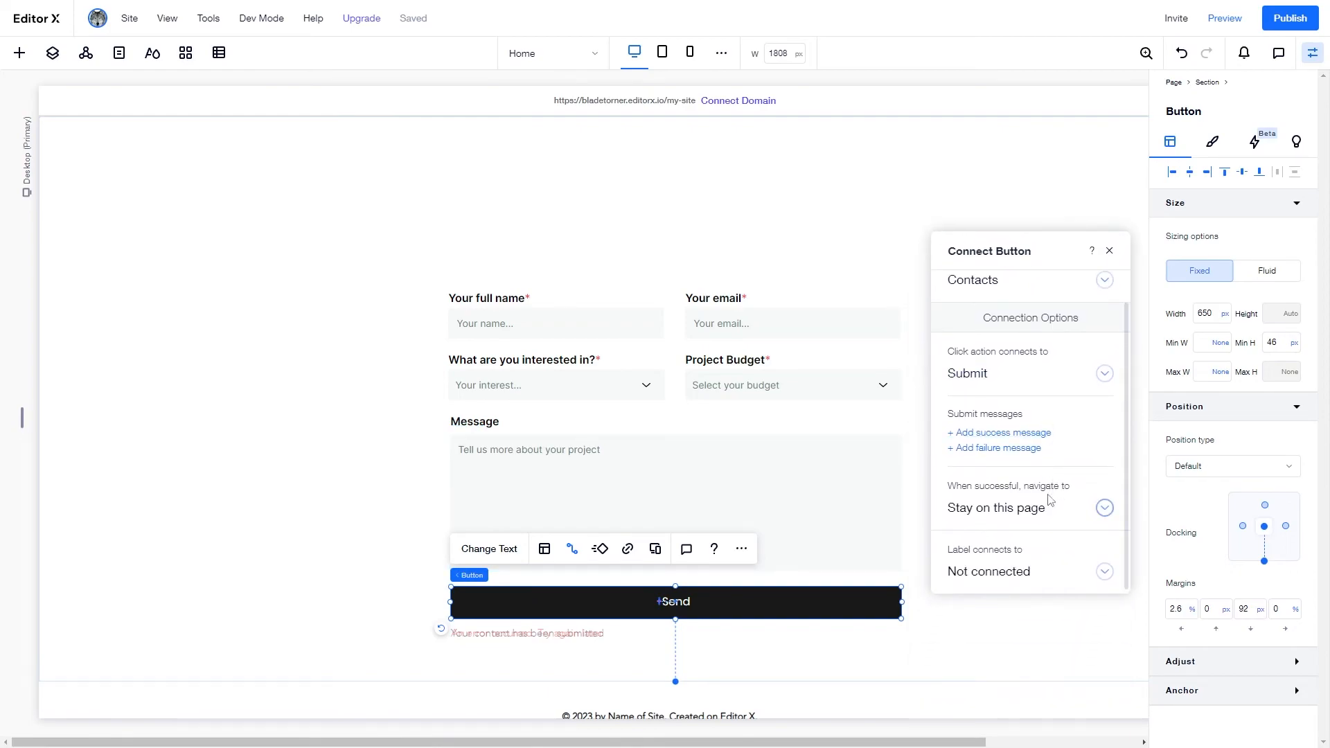
left_click(1016, 521)
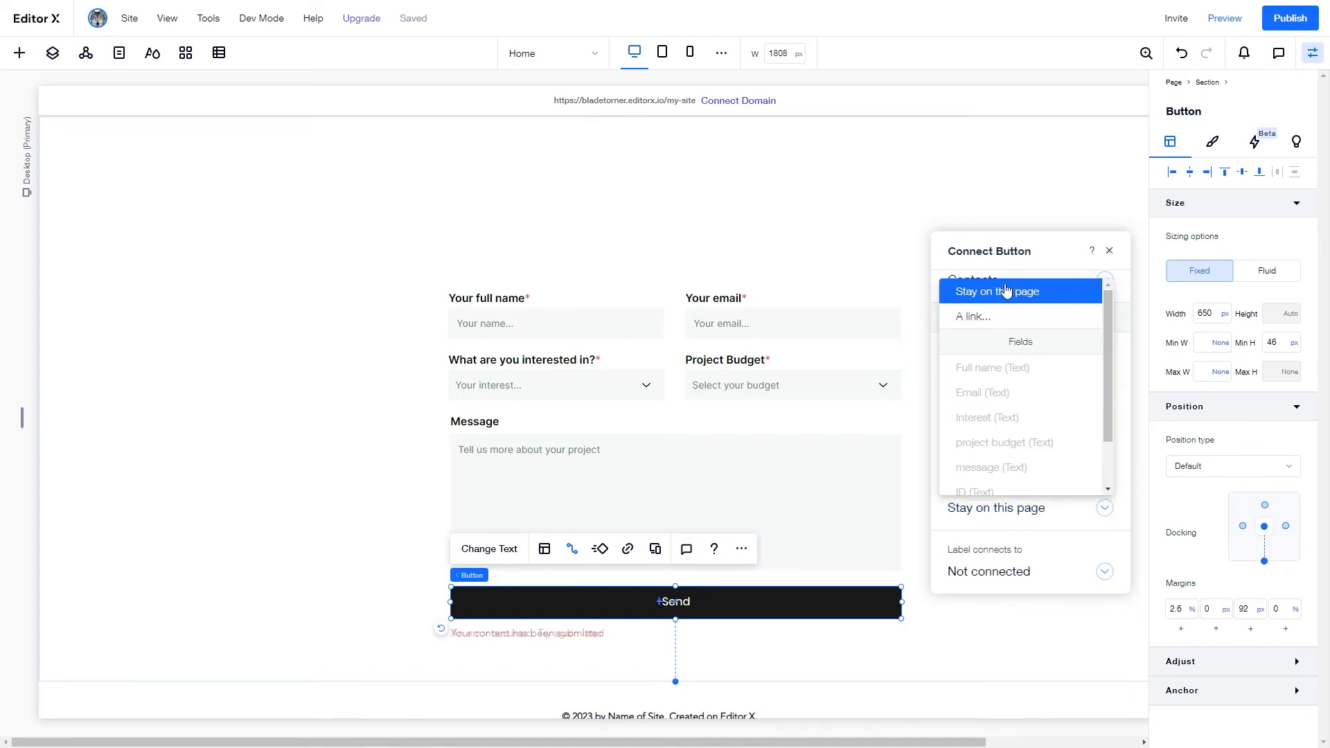
left_click(1007, 290)
scroll(1060, 404, "up", 1)
left_click(1110, 251)
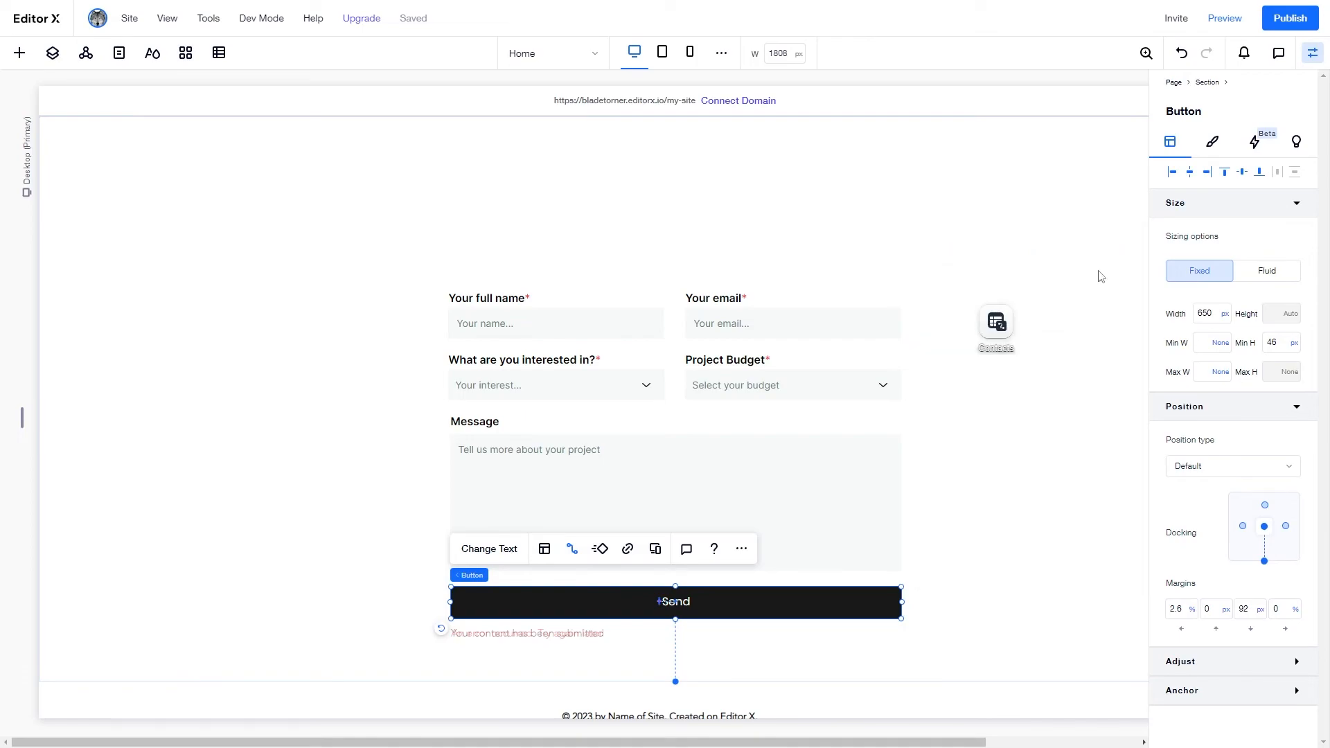
left_click(1060, 376)
scroll(950, 415, "up", 1)
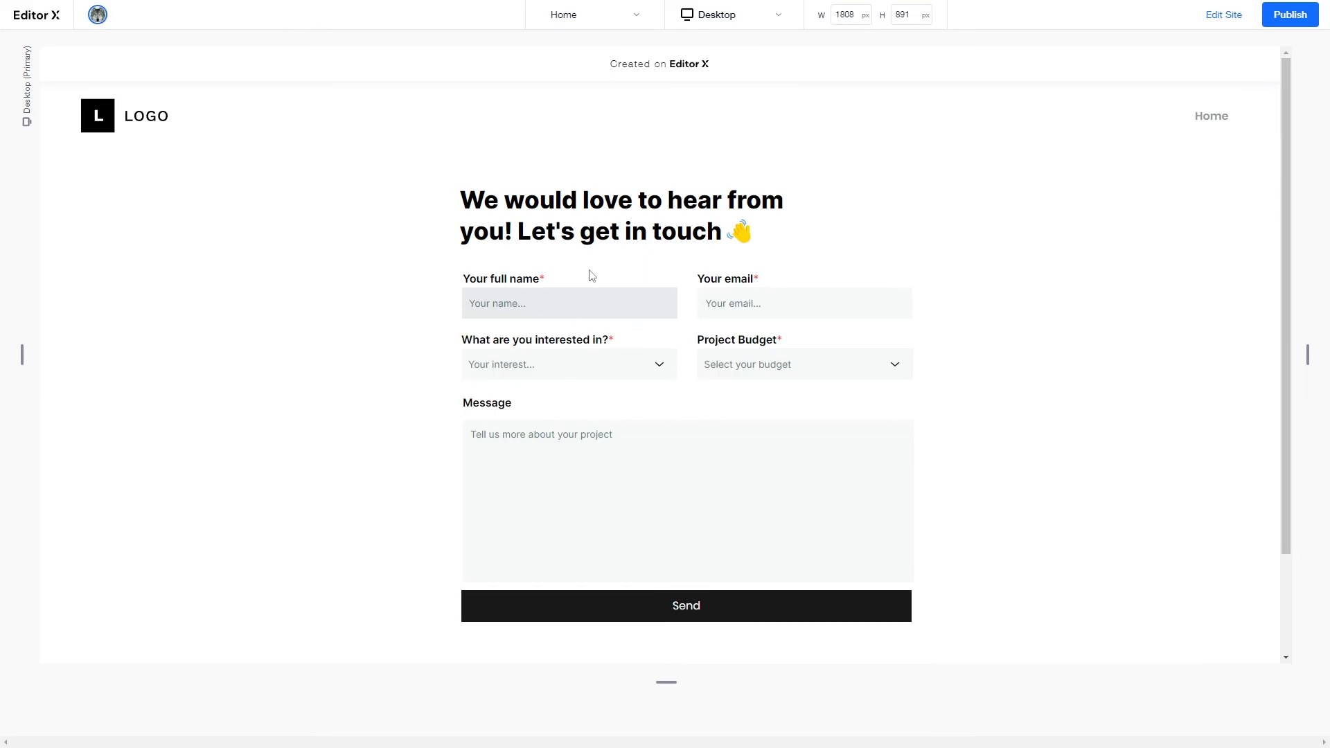
- In preview, enter a test name and email, interest Design & Branding, budget $25,000
type("Billy bob")
key("Tab")
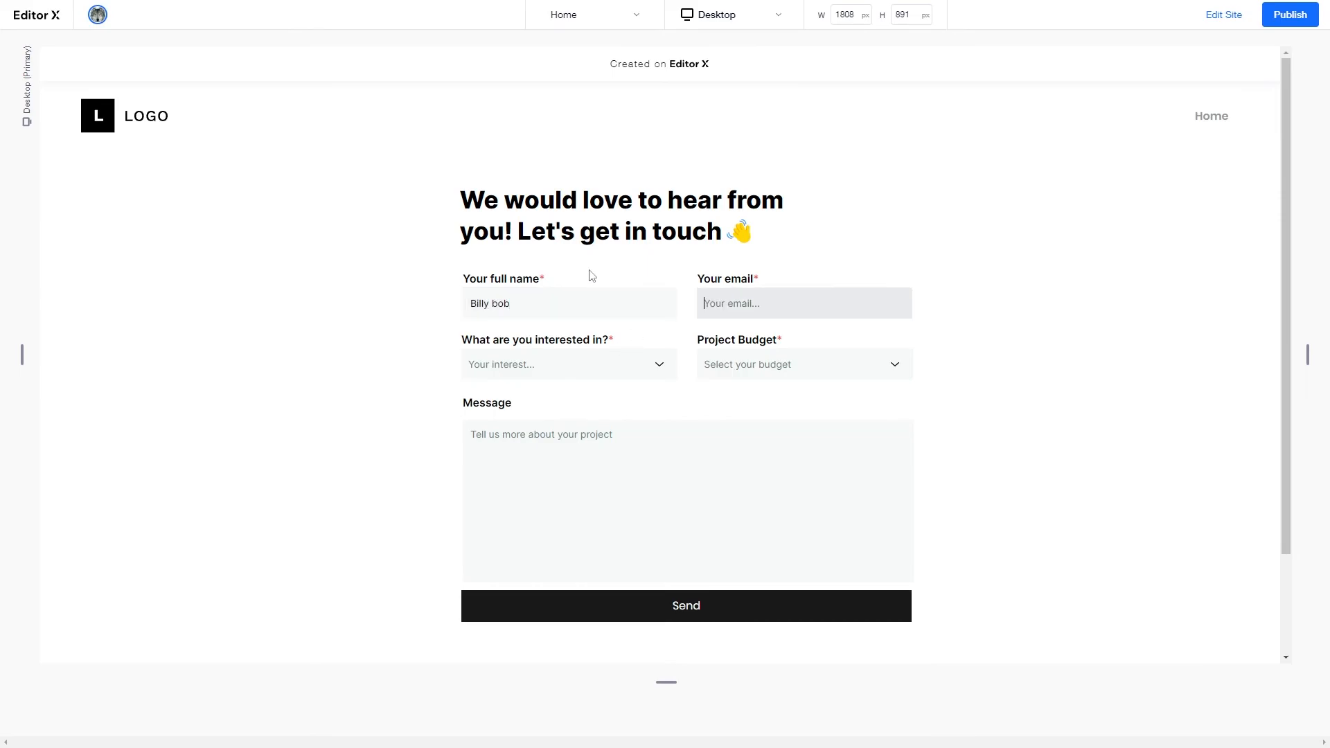
left_click(524, 363)
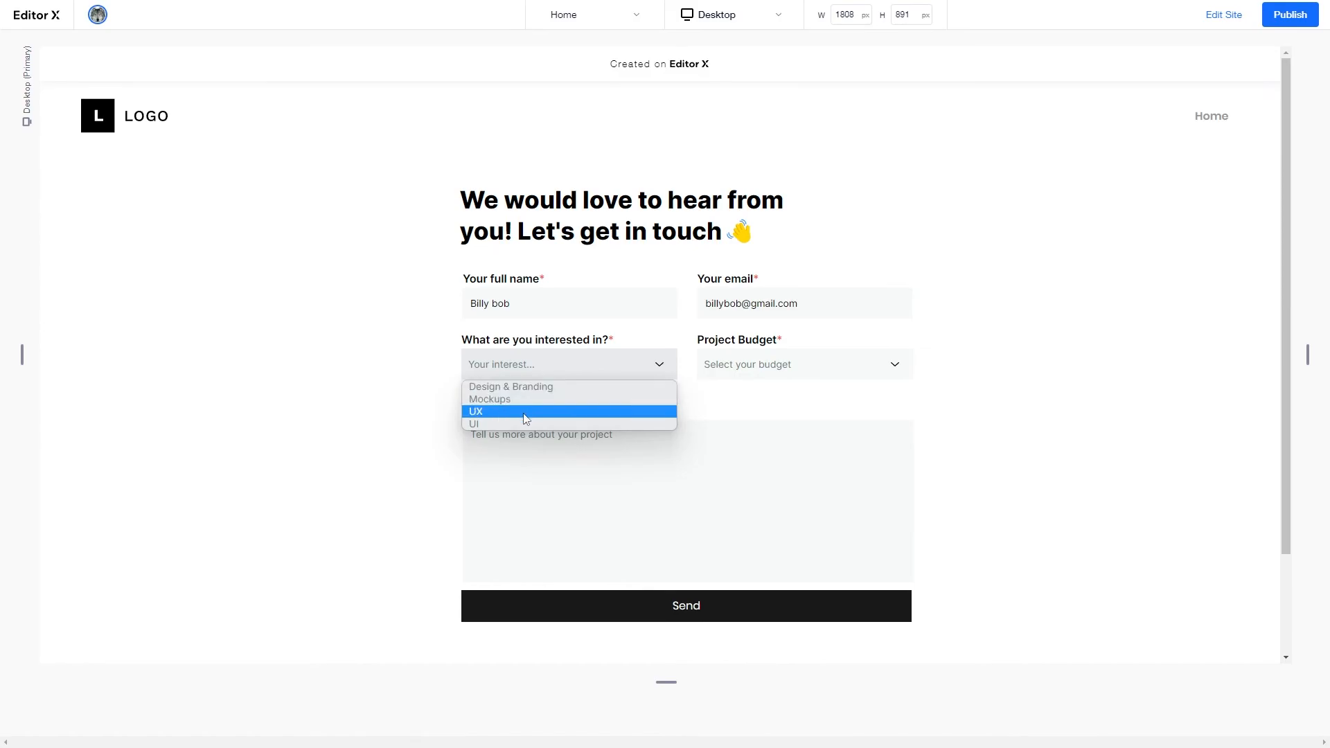
left_click(526, 387)
left_click(787, 375)
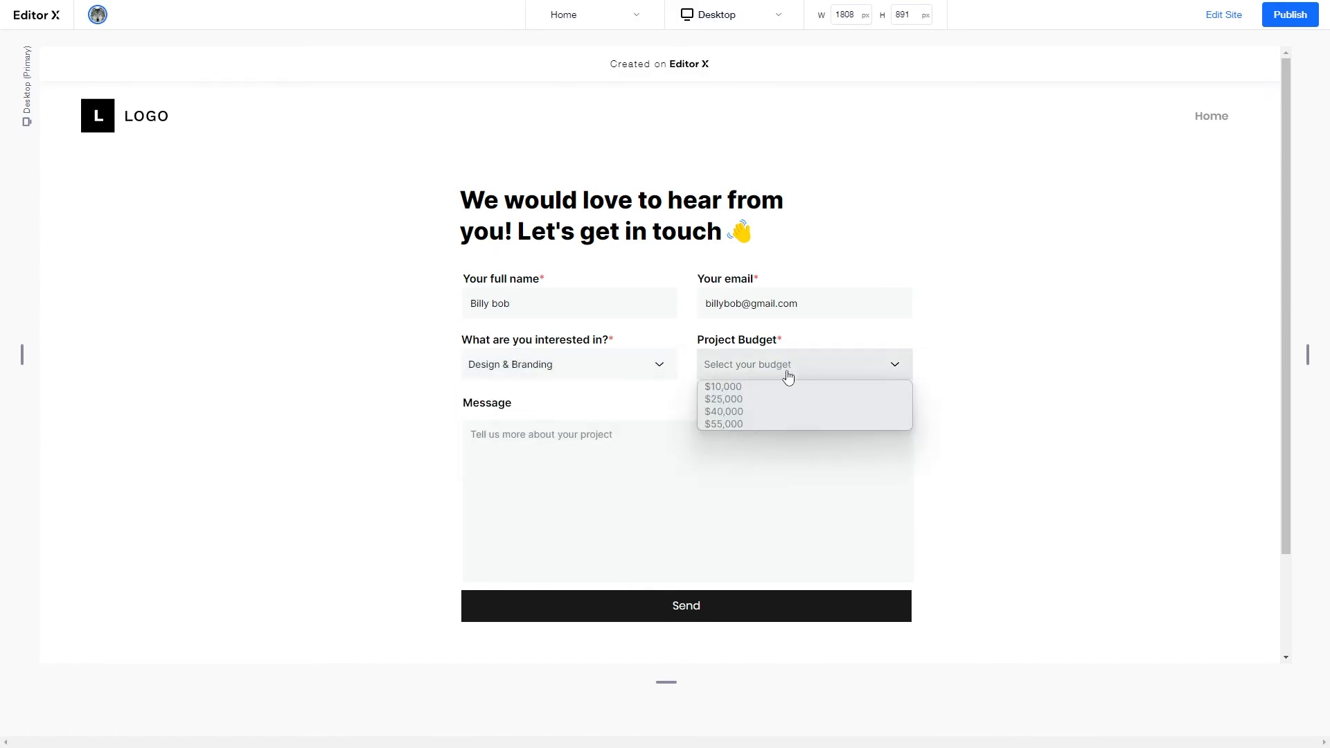
left_click(760, 398)
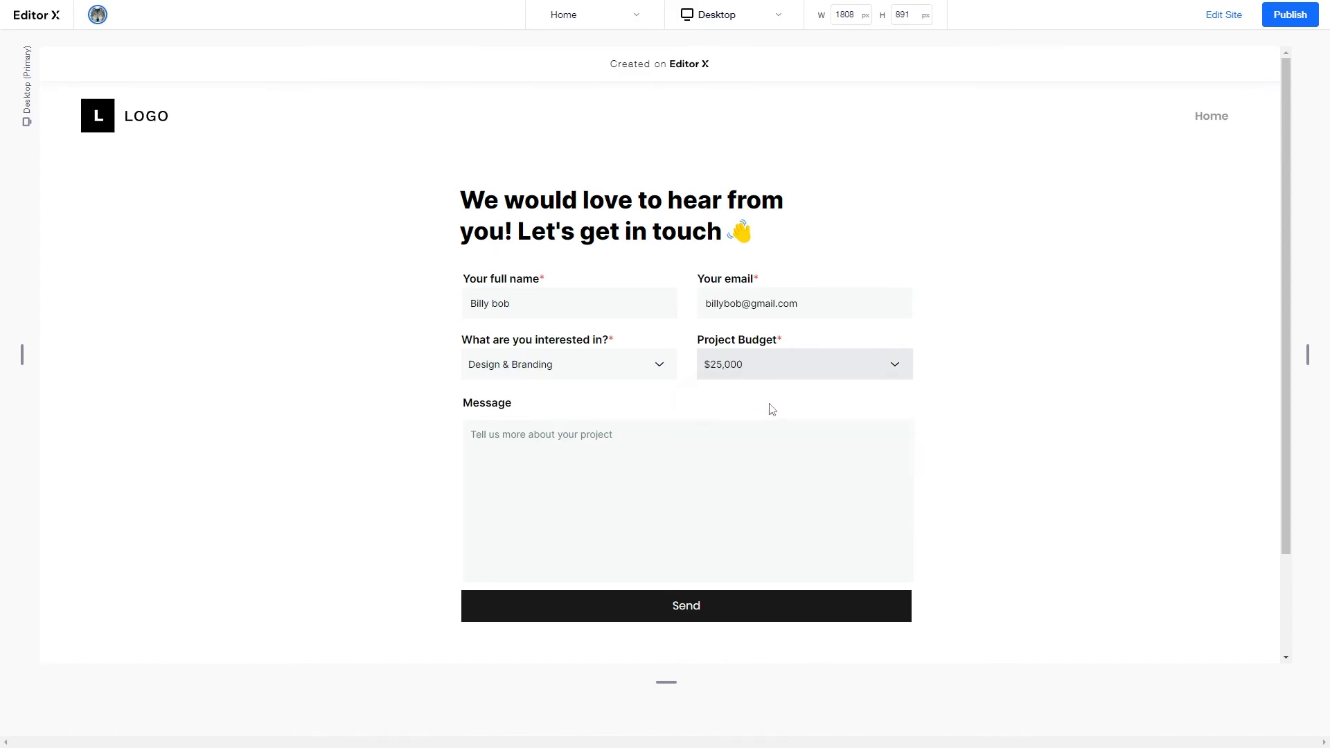
- Write a placeholder message, send the test entry, and exit preview to the contacts
left_click(661, 442)
type("lkjsadflkjsa;ldfkljoiwroi")
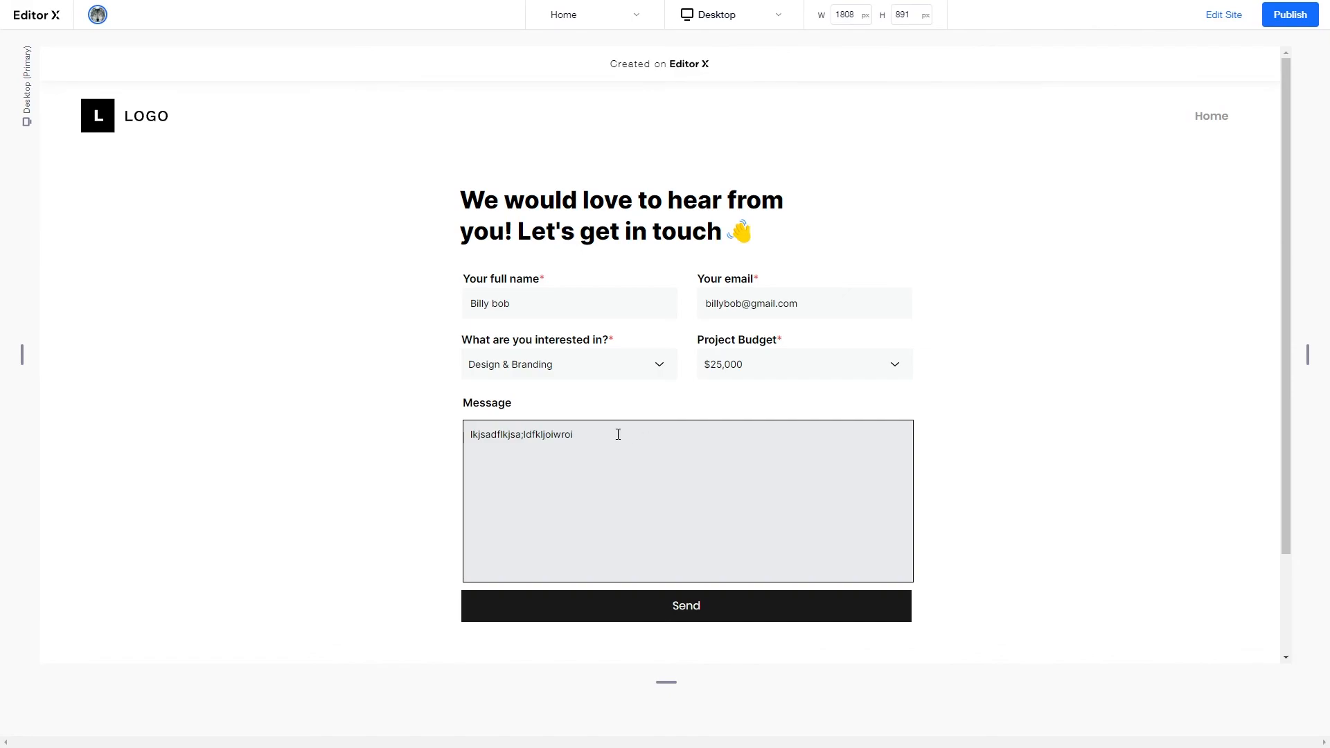
left_click(328, 437)
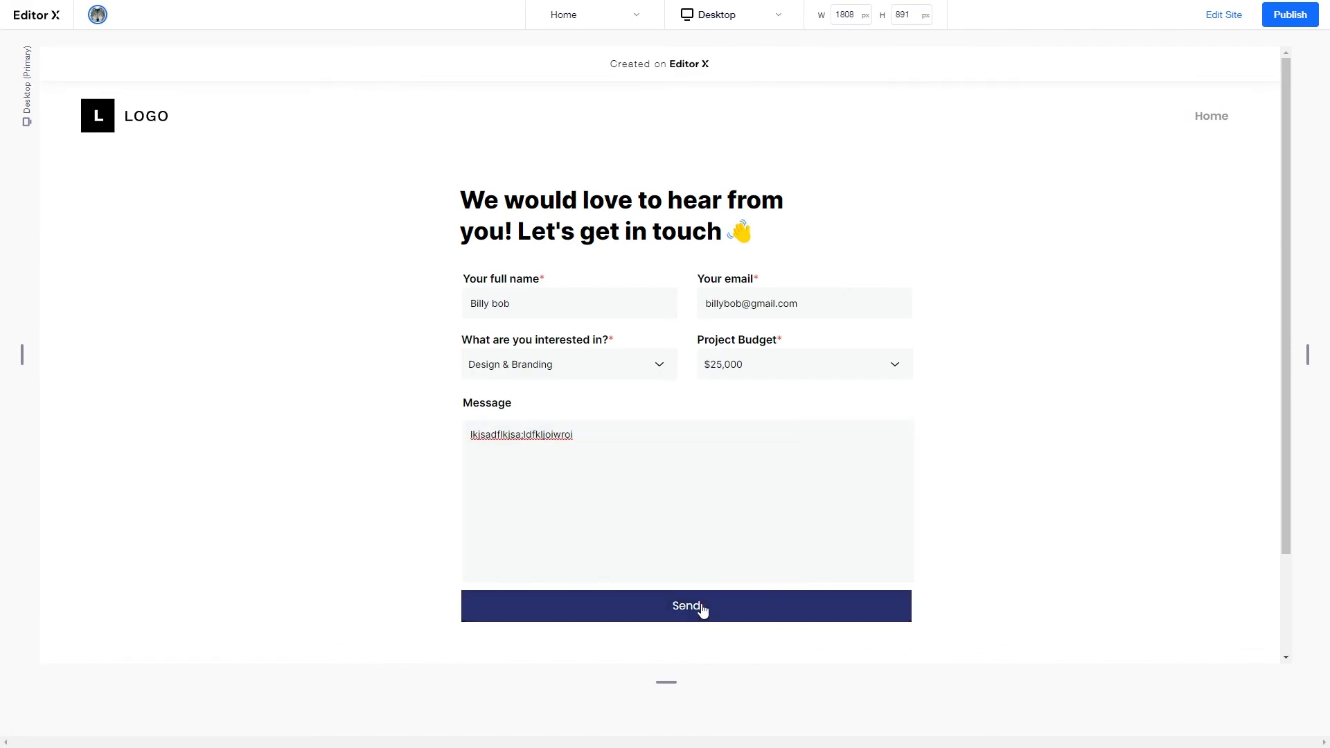
left_click(701, 610)
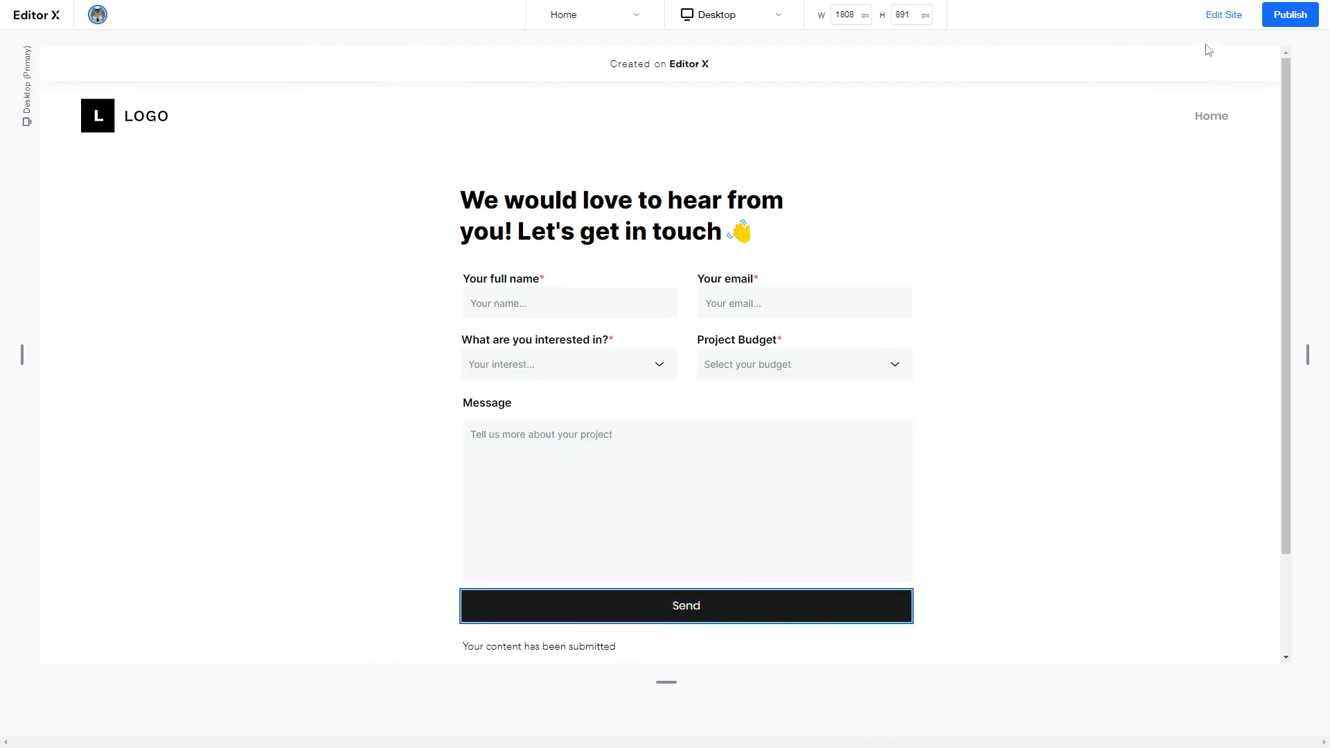
left_click(1223, 14)
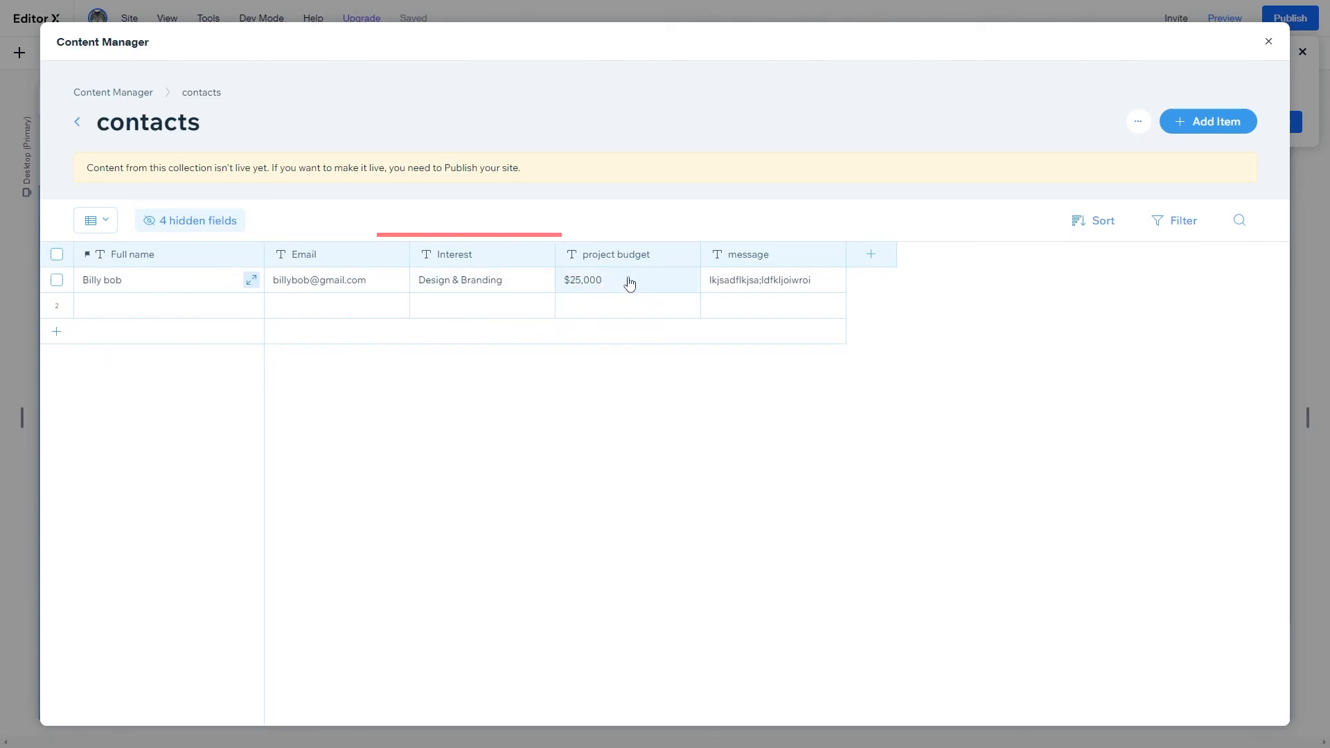
- Check the saved message cell, then close the Contacts collection and return to the page
left_click(771, 283)
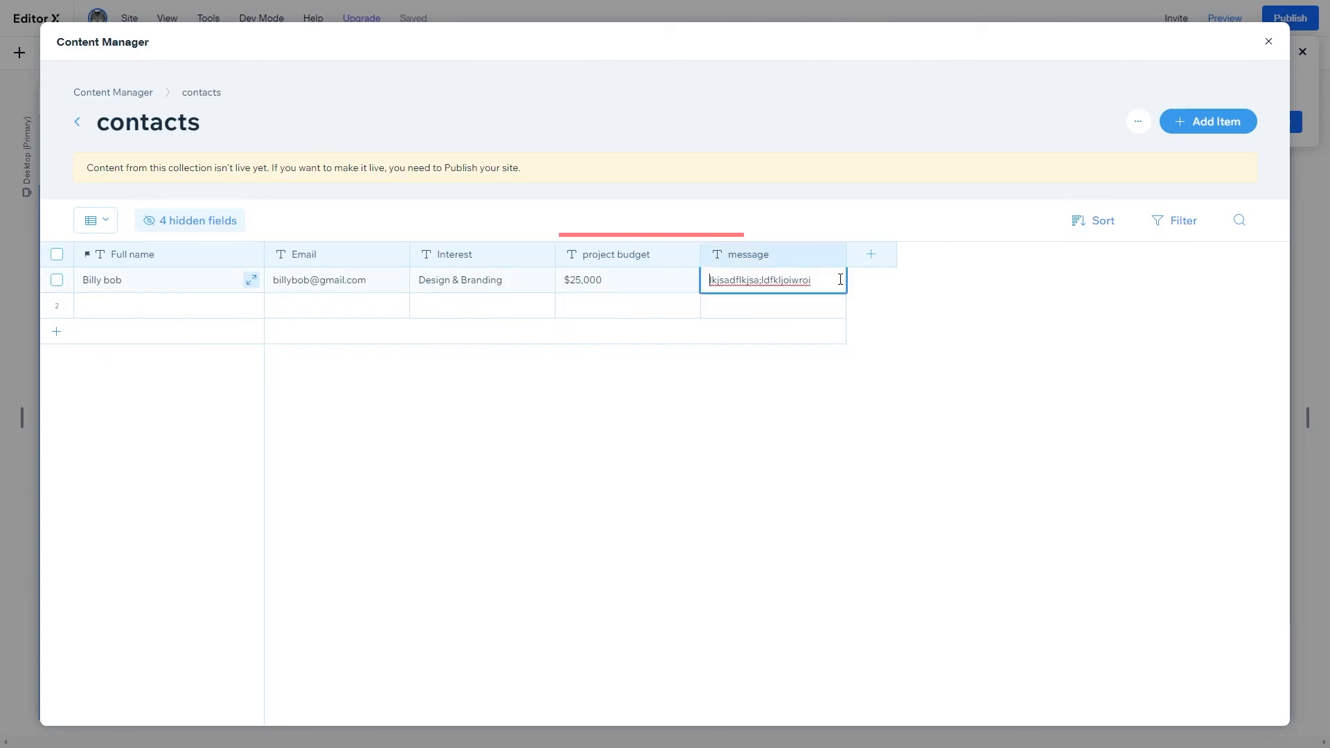
left_click(1268, 45)
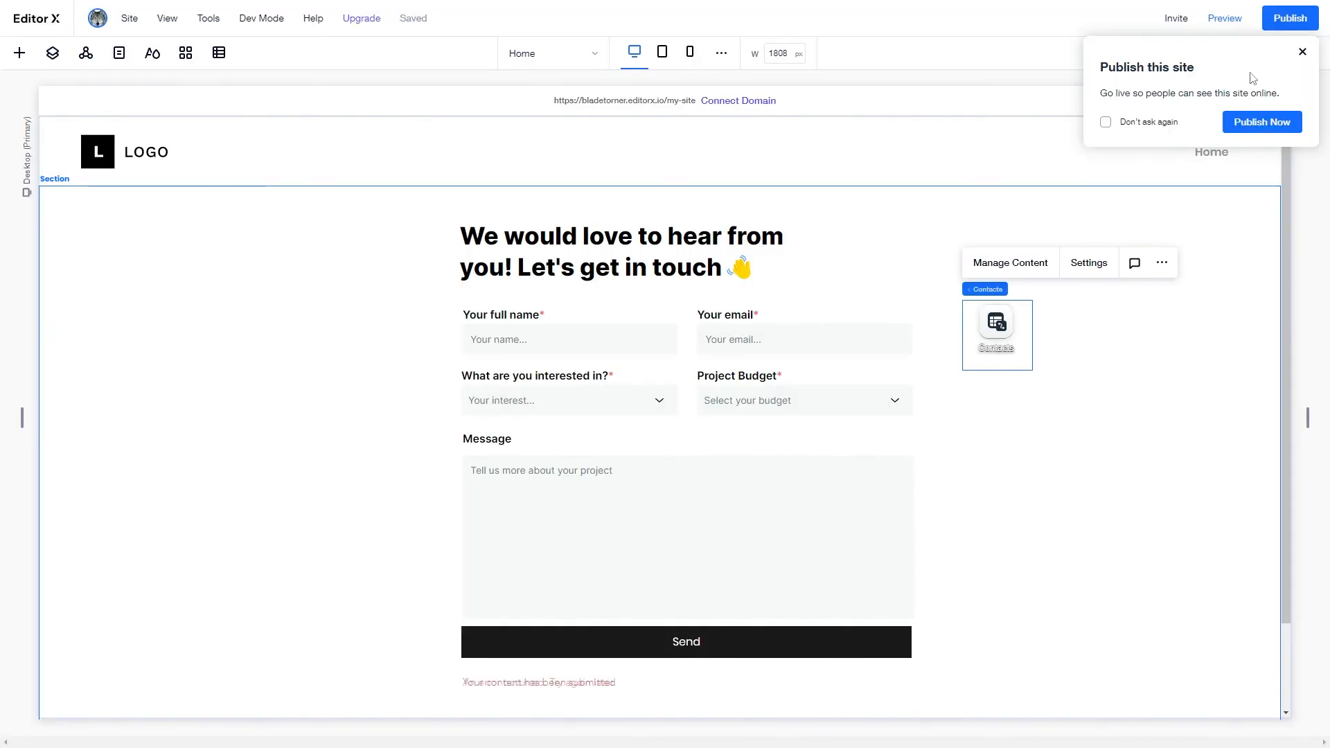
left_click(1060, 452)
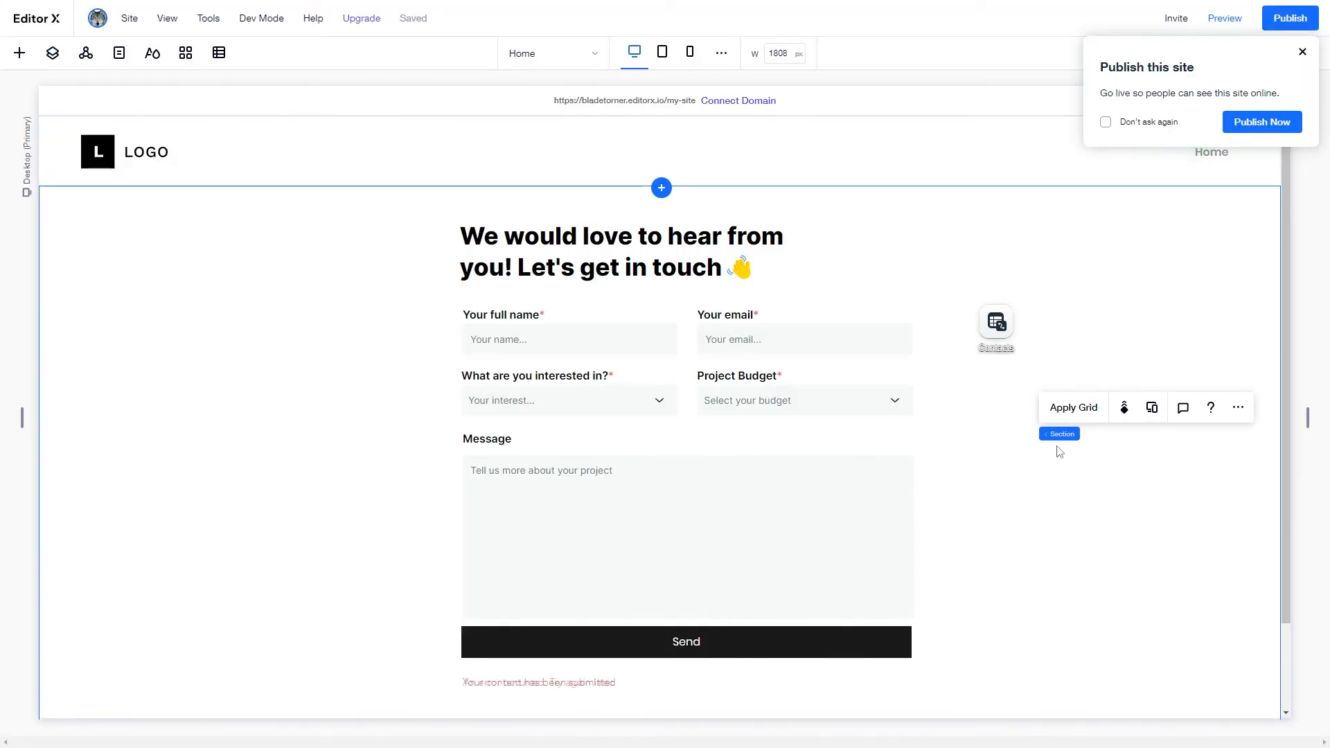